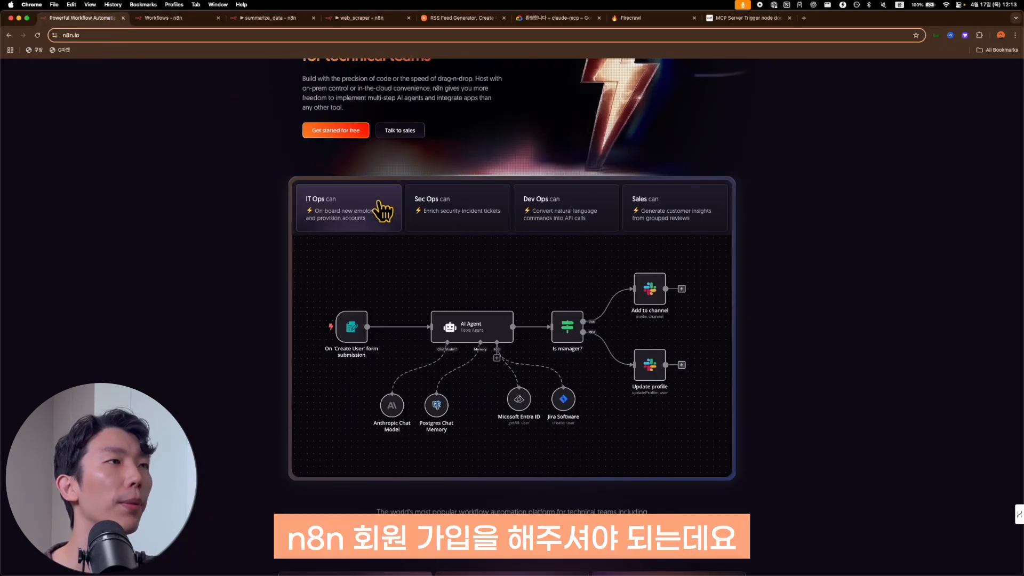
- Open the n8n registration form for the free 14-day trial from the home page
{"action": "scroll", "coordinate": [576, 240], "scroll_direction": "up", "scroll_amount": 3}
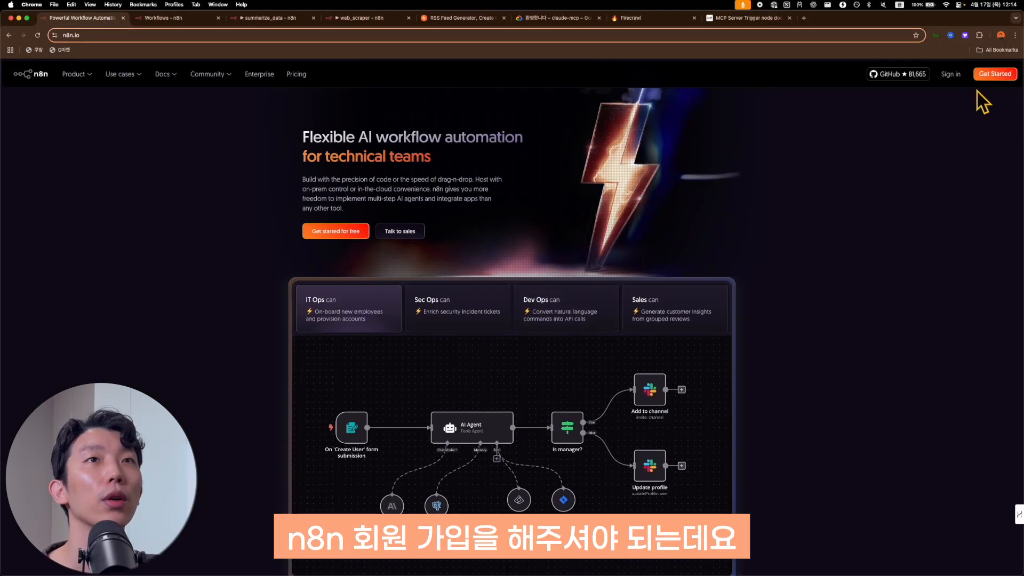
{"action": "left_click", "coordinate": [992, 80]}
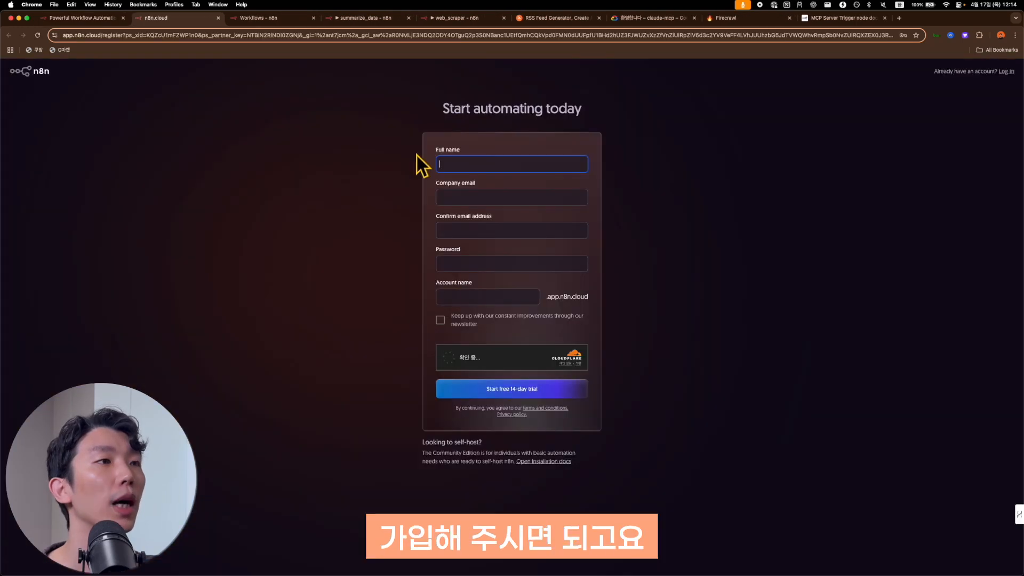
{"action": "left_click", "coordinate": [398, 279]}
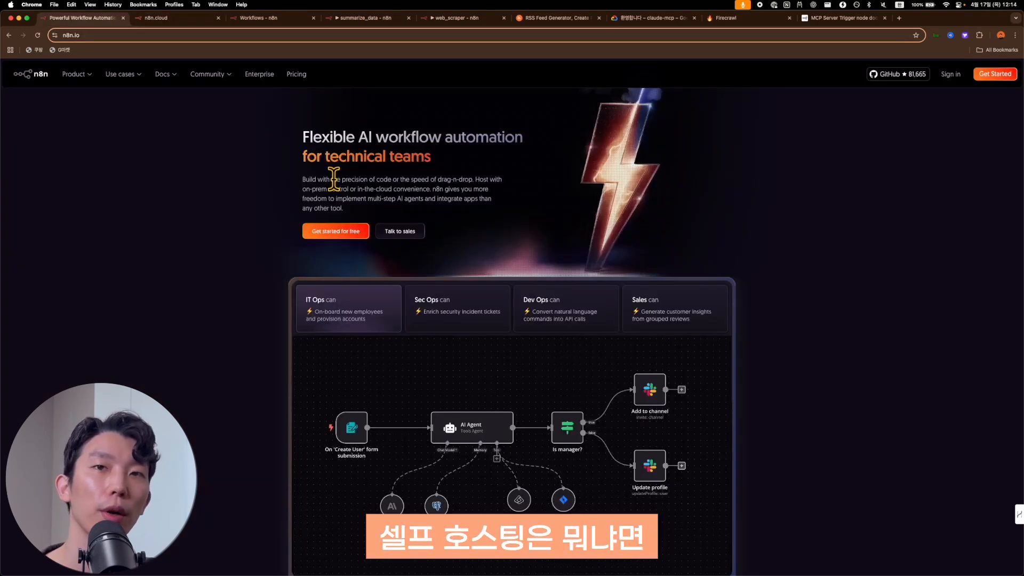
{"action": "left_click_drag", "start_coordinate": [297, 140], "coordinate": [491, 210]}
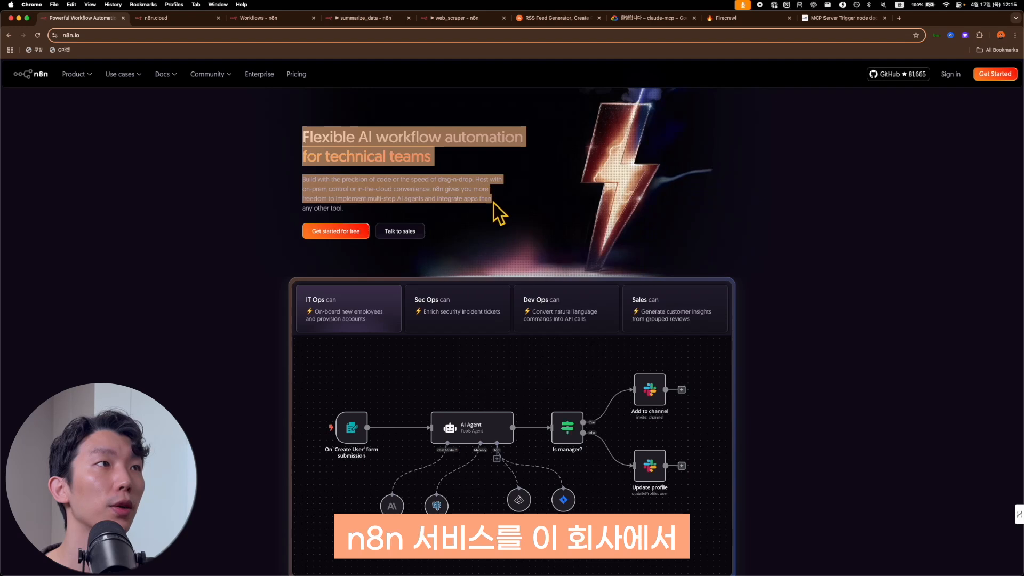
{"action": "left_click", "coordinate": [510, 210]}
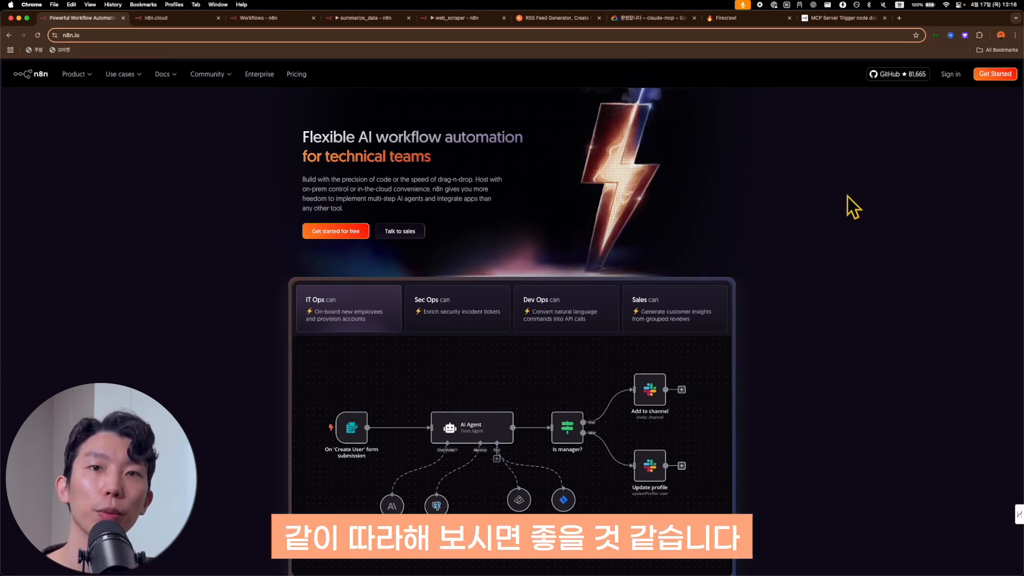
- Close the sign-up page and create a new workflow in the Personal project
{"action": "key", "text": "super+w"}
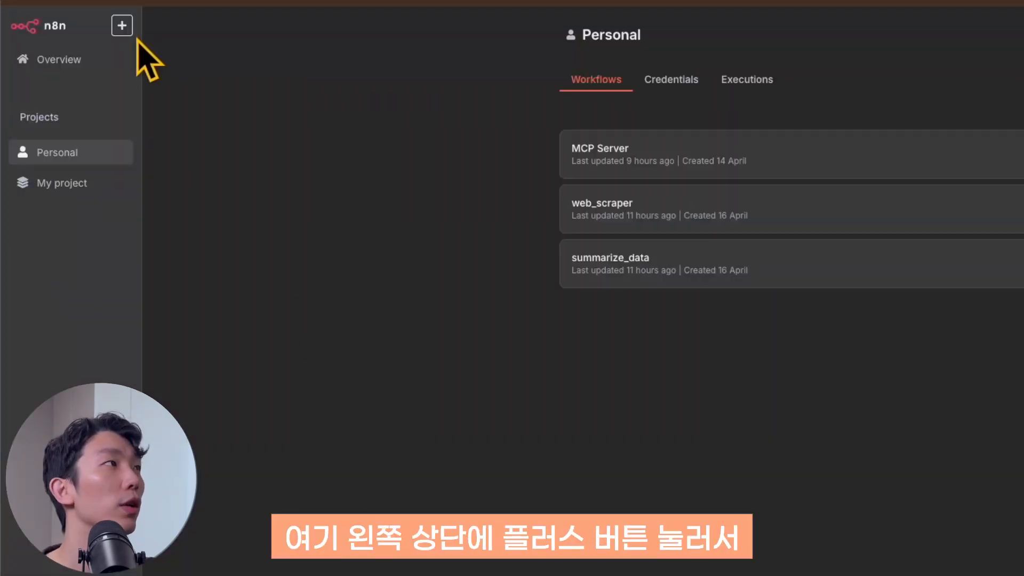
{"action": "left_click", "coordinate": [68, 70]}
{"action": "mouse_move", "coordinate": [108, 86]}
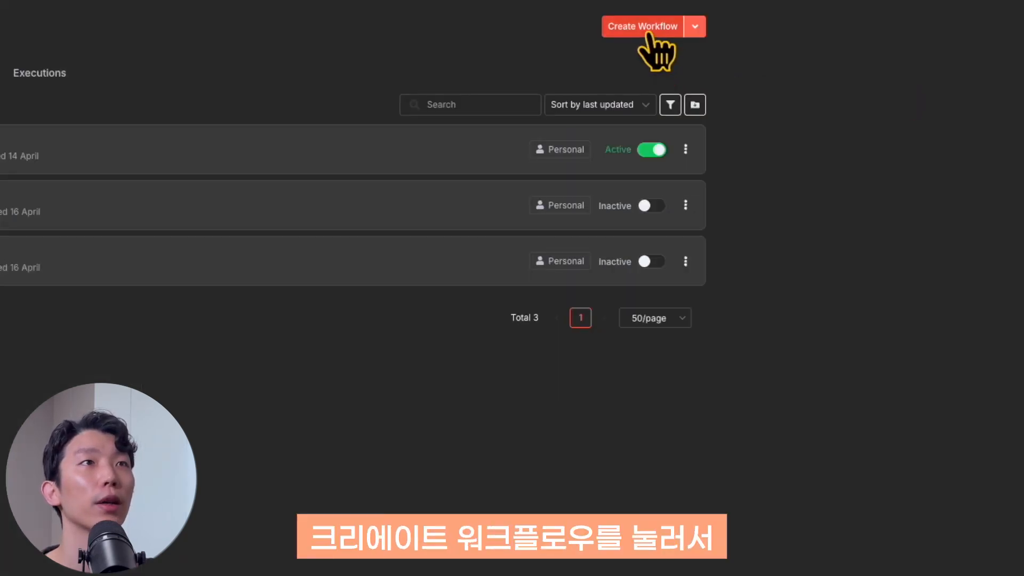
{"action": "left_click", "coordinate": [647, 32]}
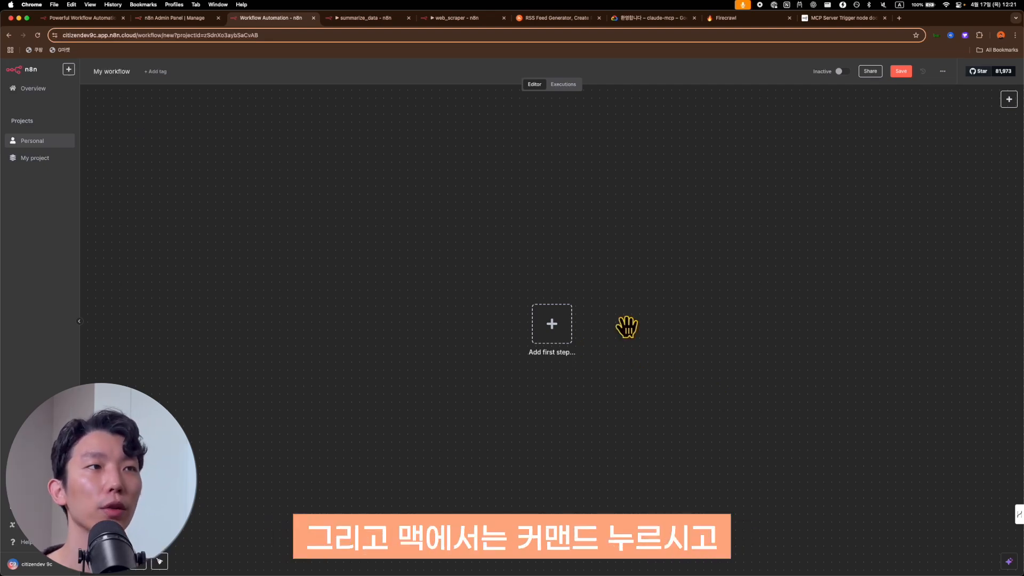
- Explore the empty workflow canvas by zooming in and out, panning away, and fitting the view back to the first-step placeholder
{"action": "left_click_drag", "start_coordinate": [670, 332], "coordinate": [694, 332]}
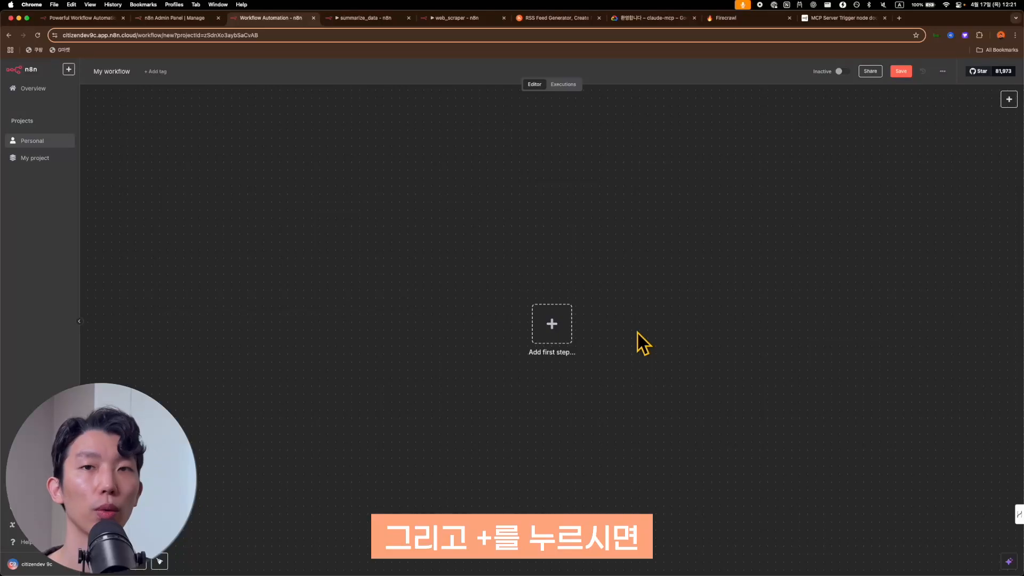
{"action": "key", "text": "plus"}
{"action": "key", "text": "plus"}
{"action": "key", "text": "plus"}
{"action": "key", "text": "plus"}
{"action": "key", "text": "plus"}
{"action": "key", "text": "plus"}
{"action": "key", "text": "plus"}
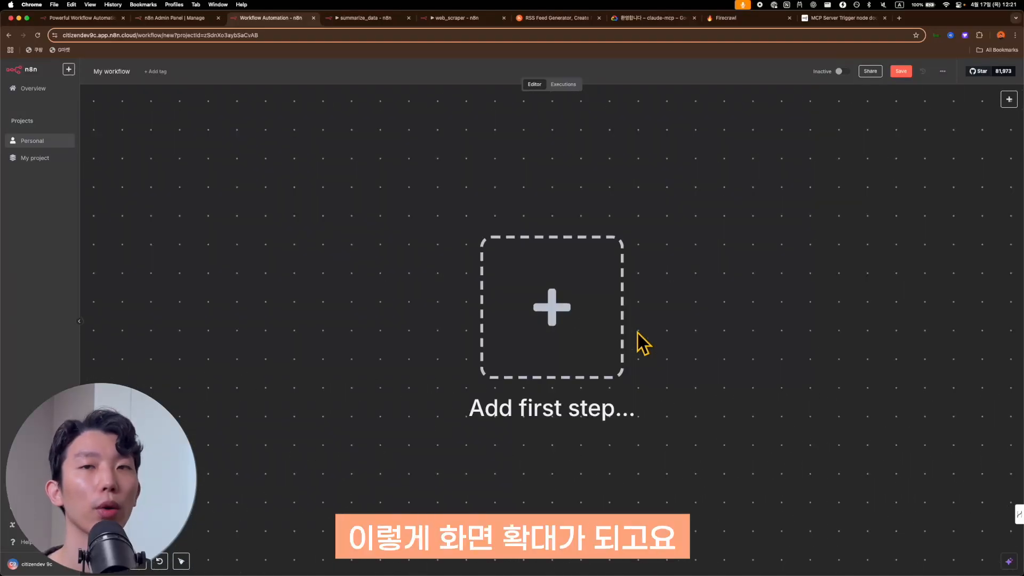
{"action": "key", "text": "minus"}
{"action": "key", "text": "minus"}
{"action": "key", "text": "minus"}
{"action": "key", "text": "minus"}
{"action": "key", "text": "minus"}
{"action": "key", "text": "minus"}
{"action": "key", "text": "minus"}
{"action": "key", "text": "minus"}
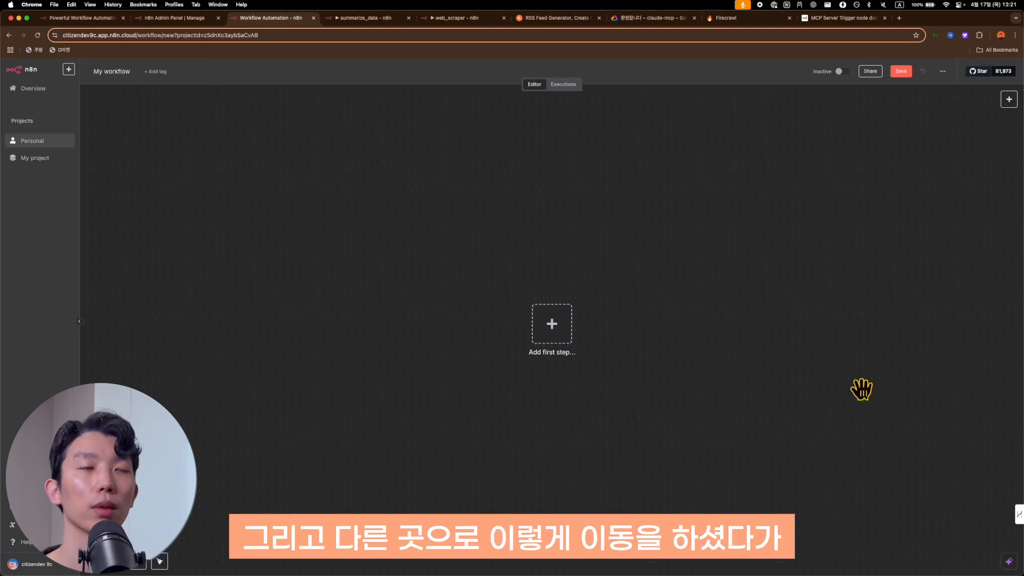
{"action": "left_click_drag", "start_coordinate": [861, 389], "coordinate": [561, 372]}
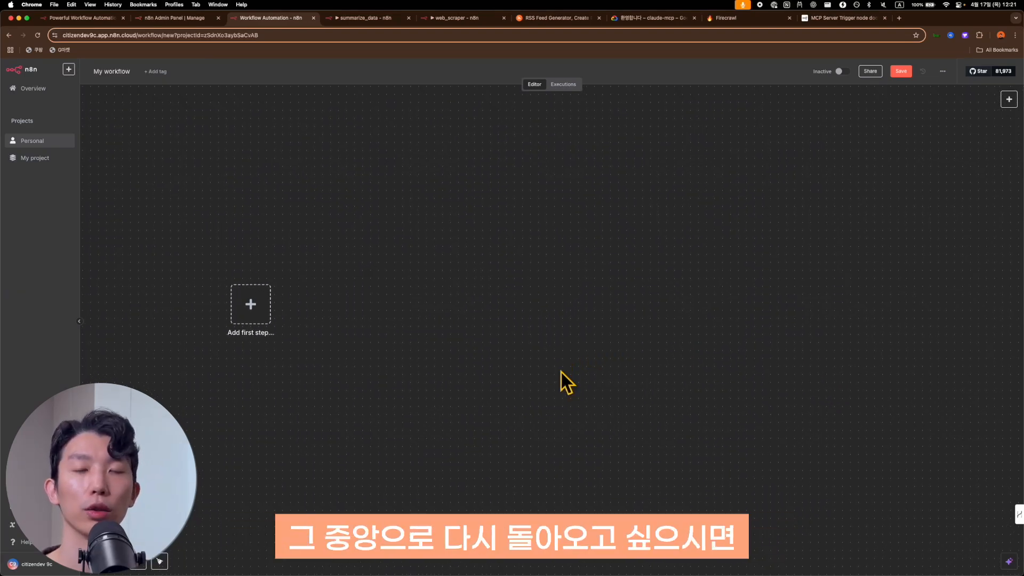
{"action": "key", "text": "1"}
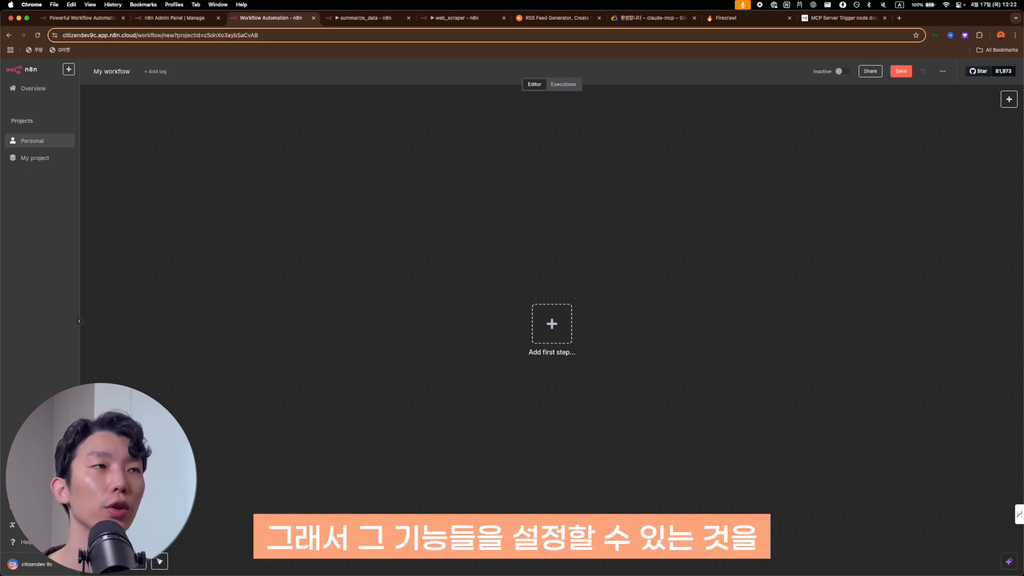
- Look over the list of available trigger nodes for starting the workflow
{"action": "key", "text": "Tab"}
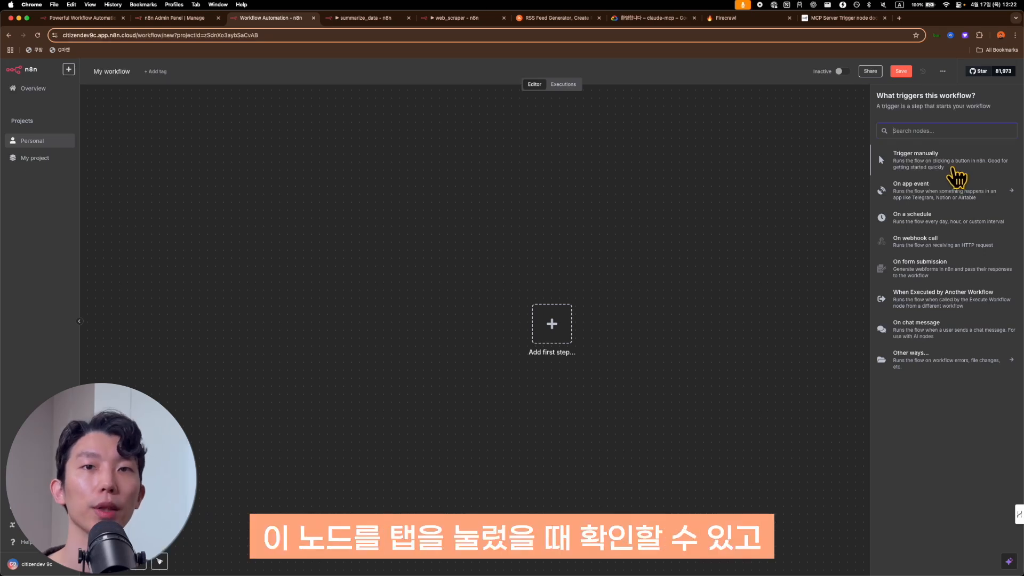
{"action": "key", "text": "Tab"}
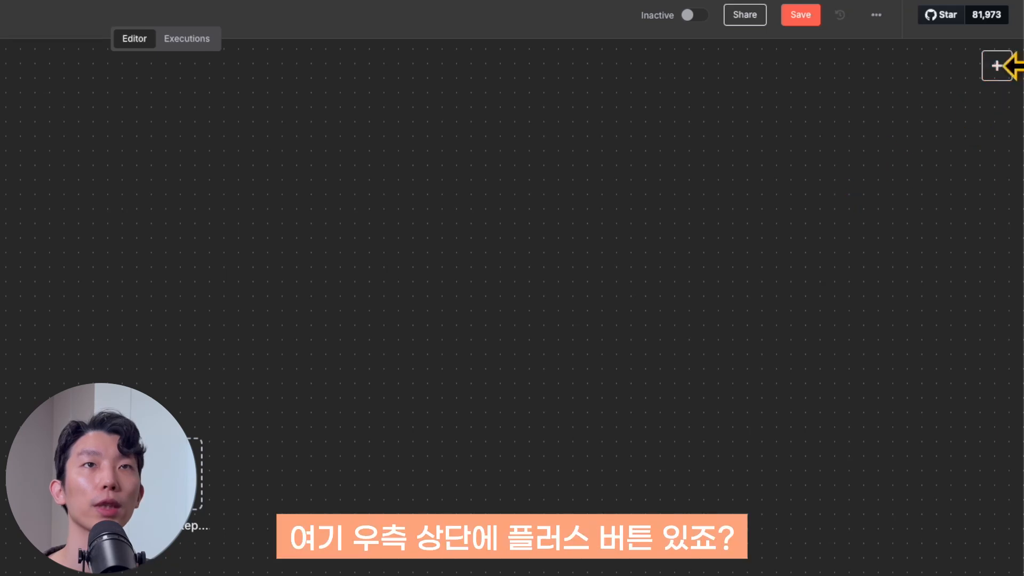
{"action": "left_click", "coordinate": [996, 66]}
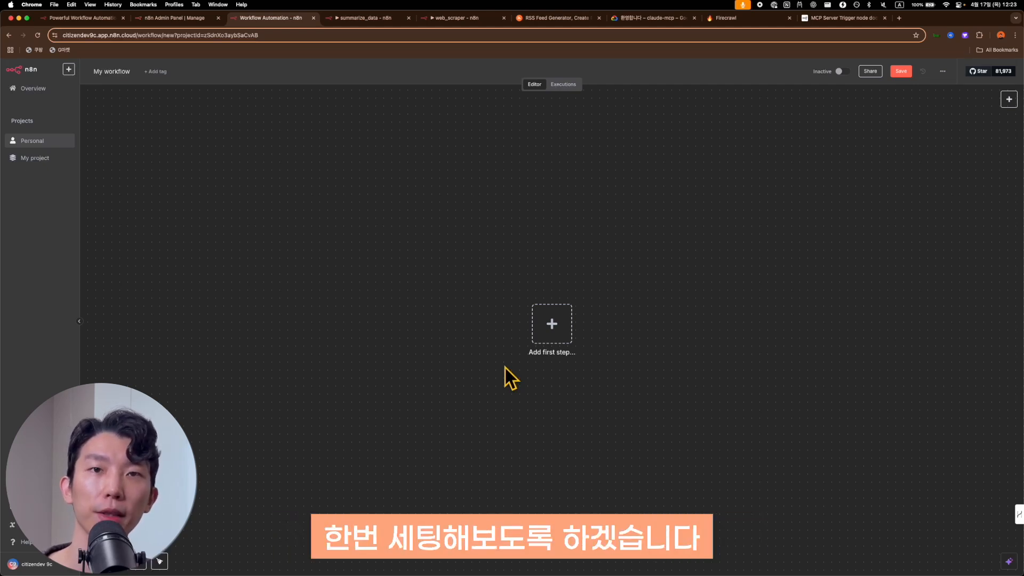
- Add a manual trigger as the workflow's first step and run a test of the workflow
{"action": "scroll", "coordinate": [606, 369], "scroll_direction": "down", "scroll_amount": 1}
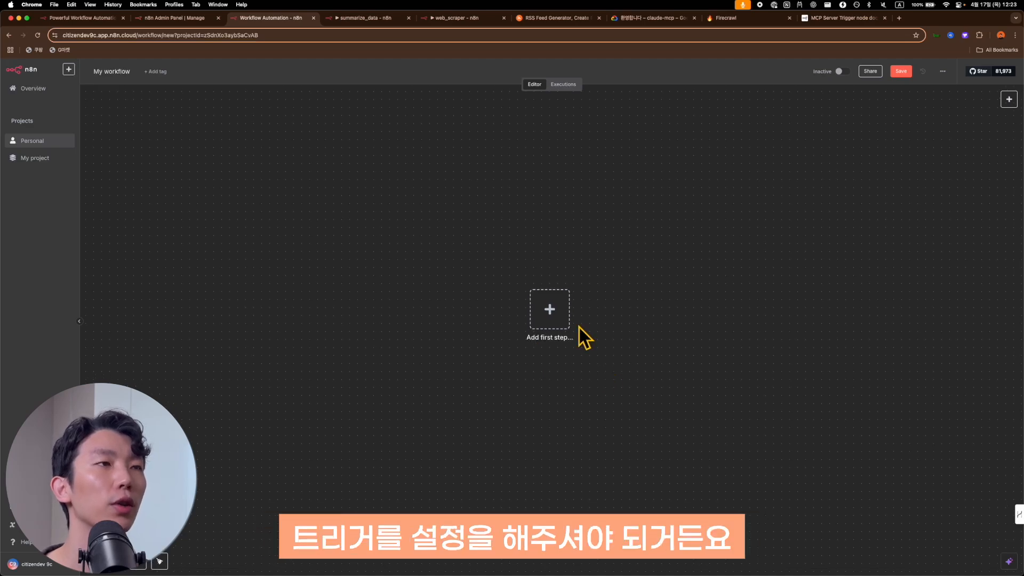
{"action": "left_click", "coordinate": [552, 314]}
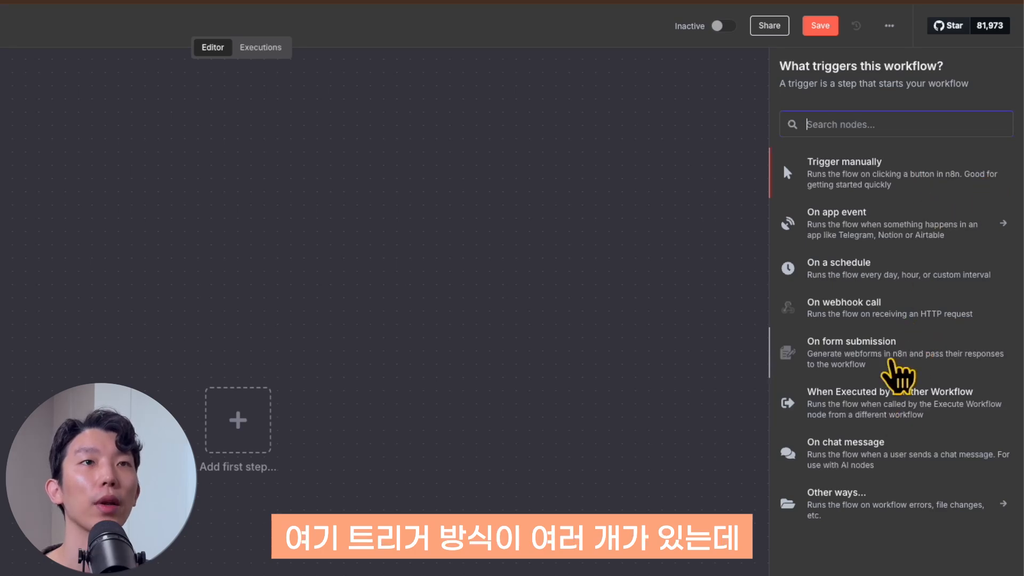
{"action": "left_click", "coordinate": [889, 184]}
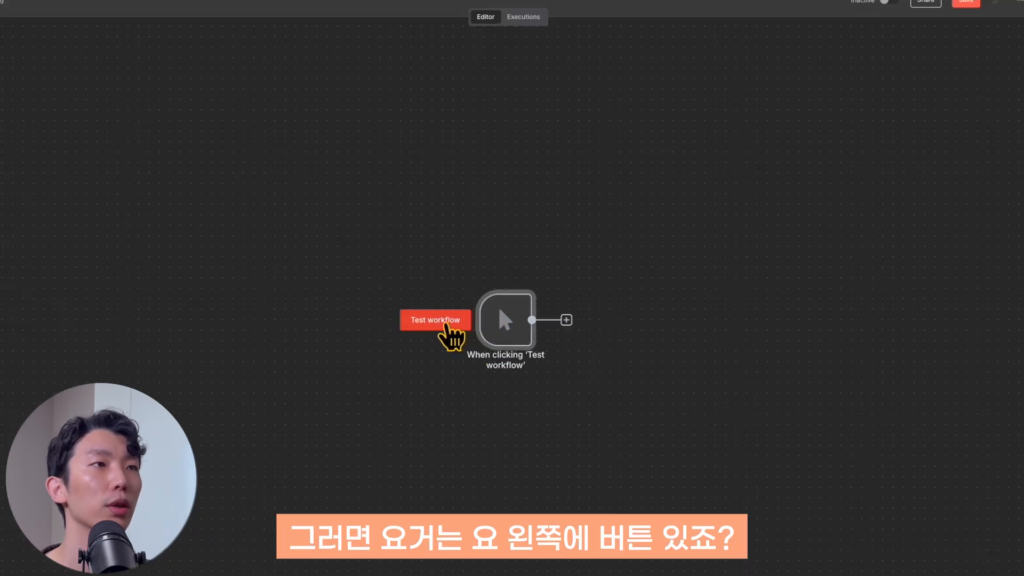
{"action": "left_click", "coordinate": [446, 325]}
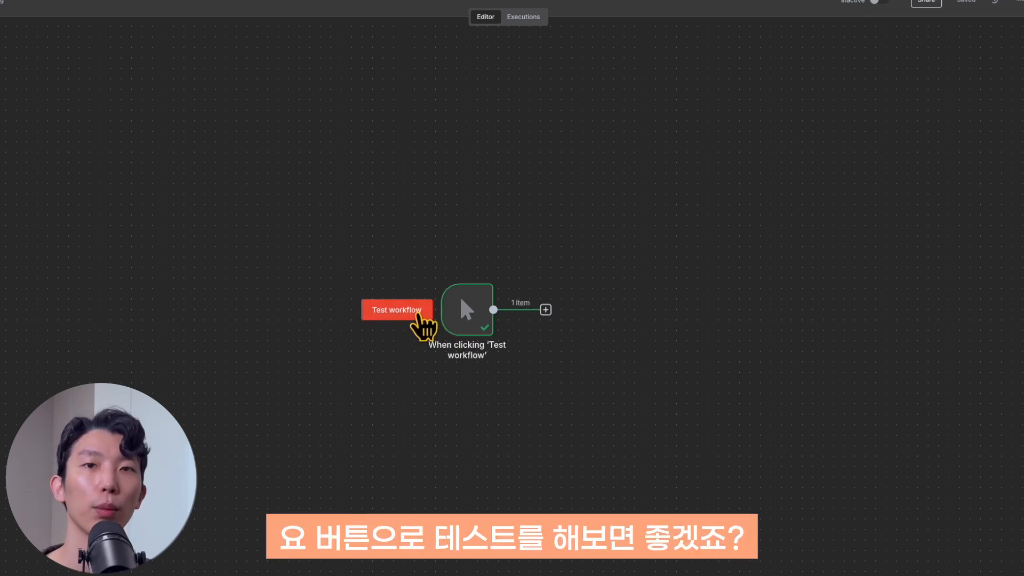
{"action": "mouse_move", "coordinate": [466, 324]}
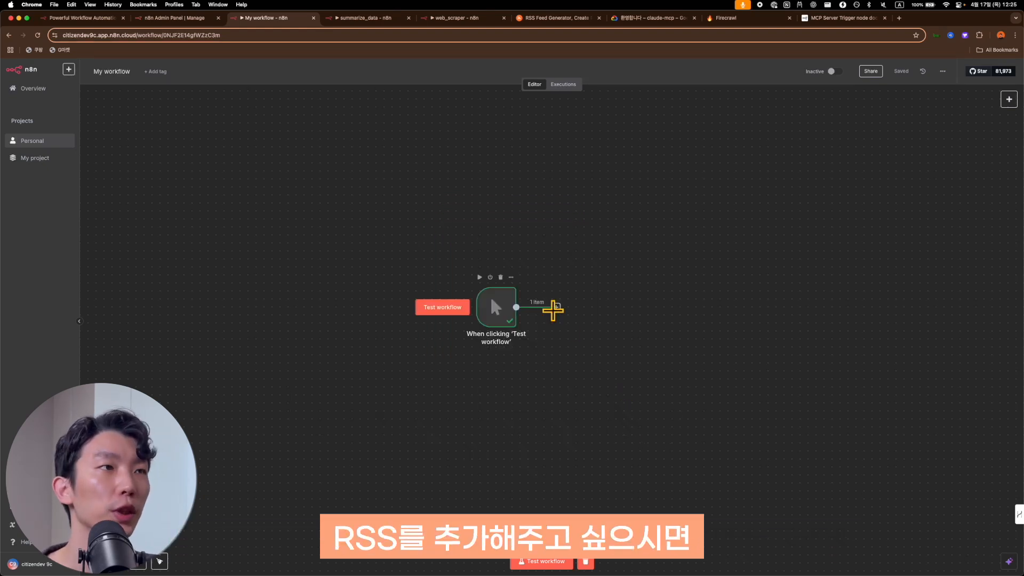
- Search the nodes for "rss" and add an RSS Read node after the manual trigger
{"action": "left_click", "coordinate": [556, 308]}
{"action": "type", "text": "rss"}
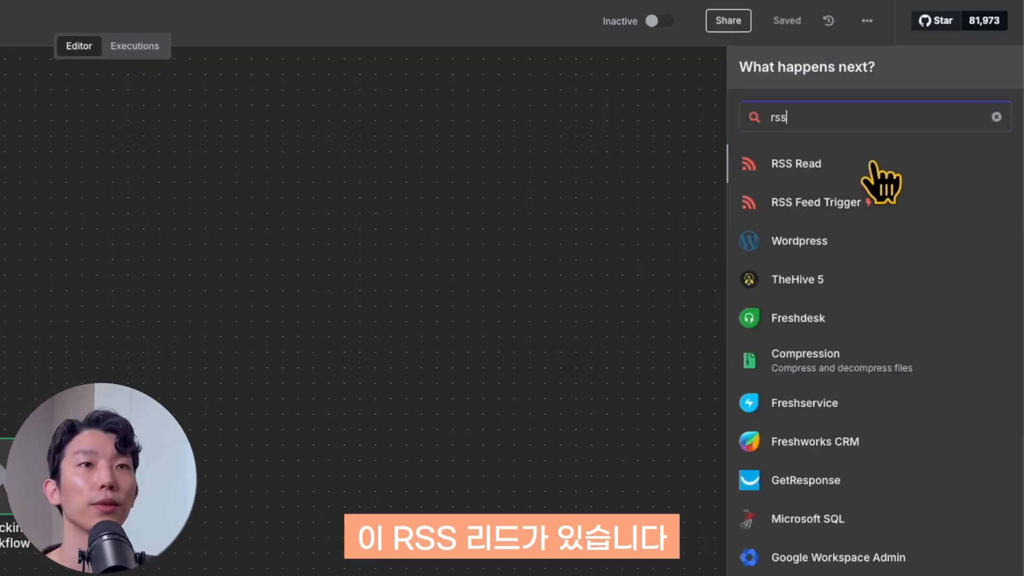
{"action": "left_click", "coordinate": [877, 169]}
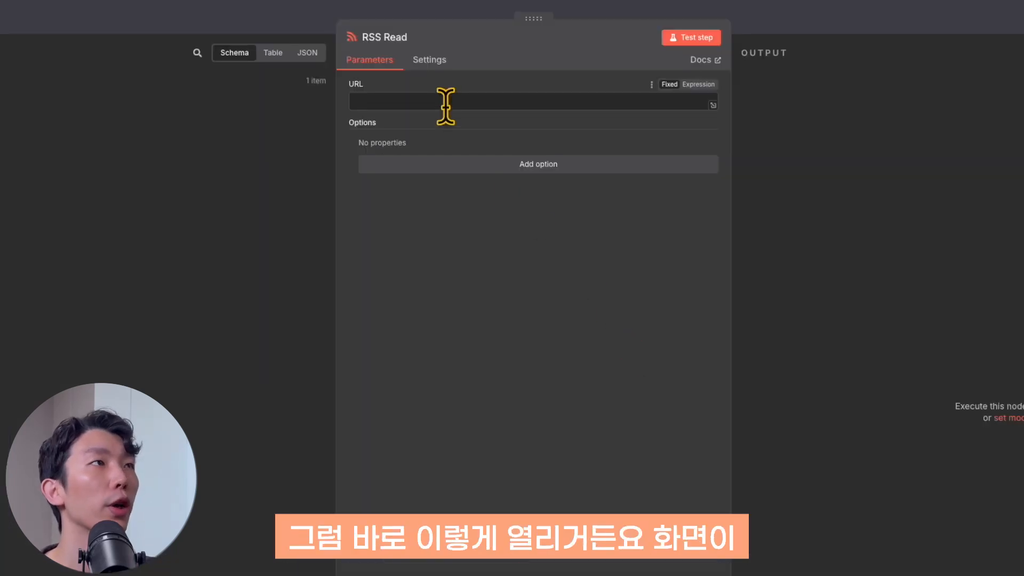
{"action": "left_click", "coordinate": [569, 103]}
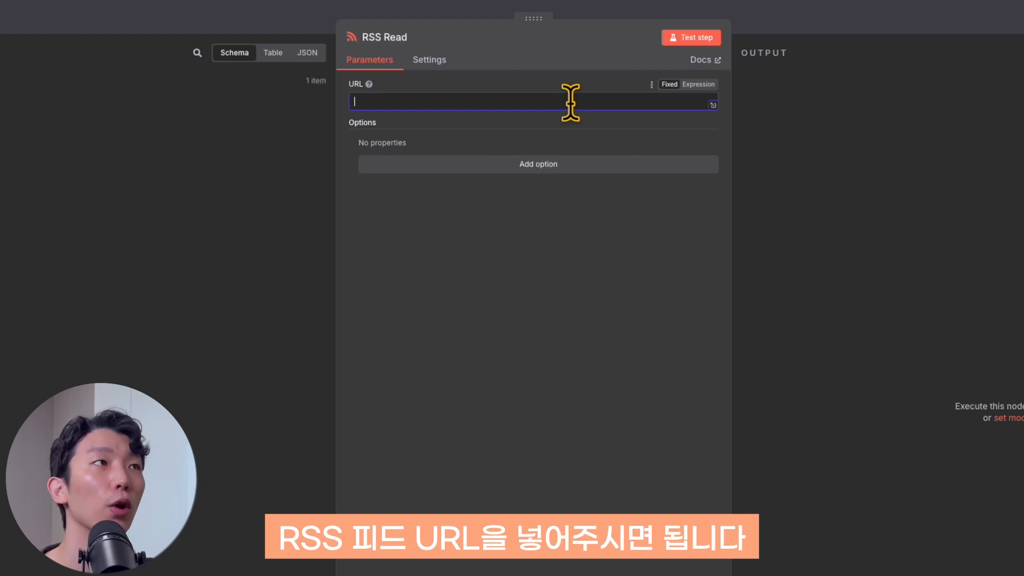
{"action": "left_click", "coordinate": [541, 423]}
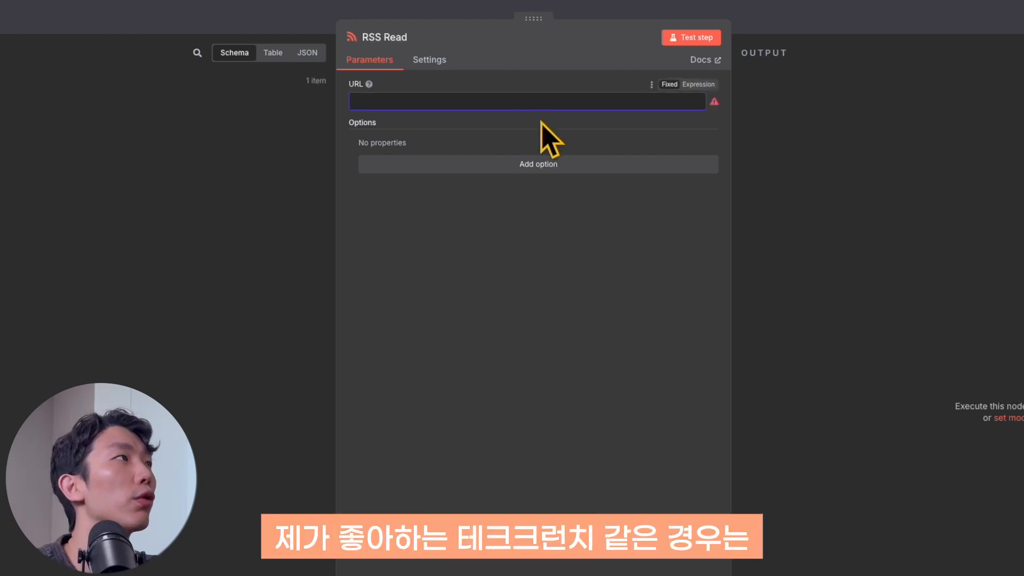
{"action": "type", "text": "https://techcrunch.com/category/artificial-intelligence/"}
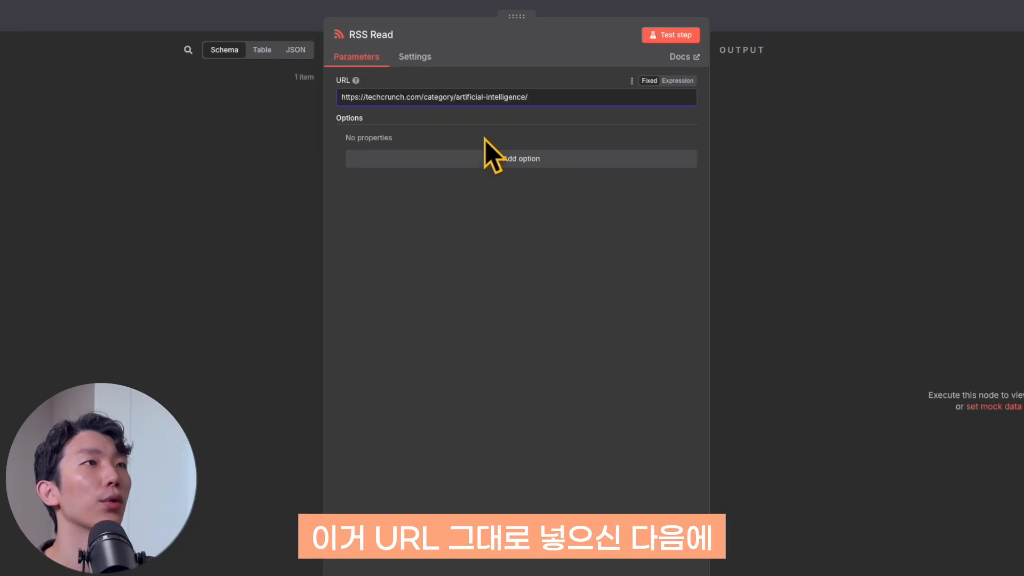
{"action": "type", "text": "feed"}
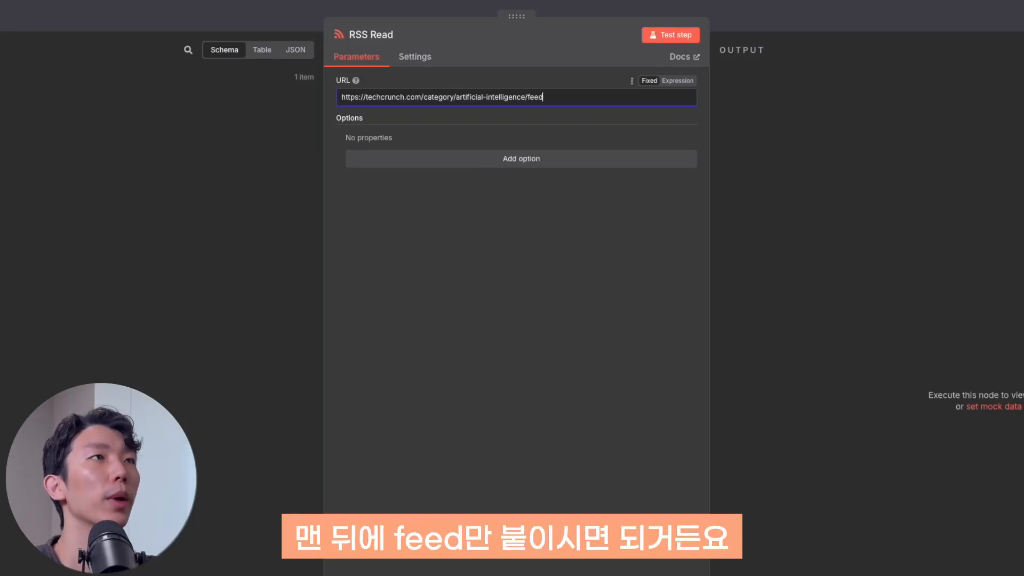
{"action": "left_click", "coordinate": [549, 142]}
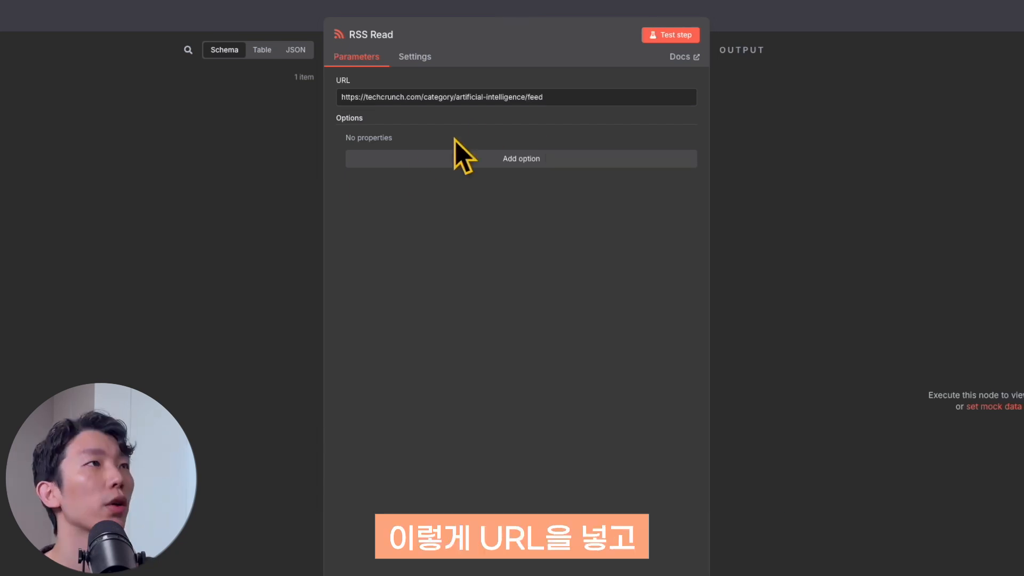
- Test the RSS Read step and look through the columns of its output table
{"action": "left_click", "coordinate": [666, 35]}
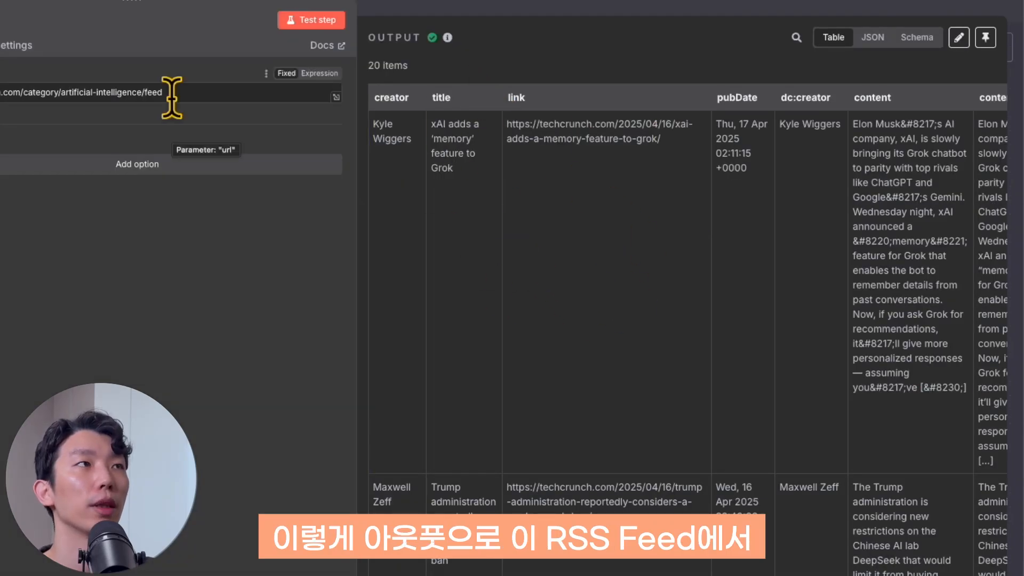
{"action": "scroll", "coordinate": [775, 233], "scroll_direction": "right", "scroll_amount": 1}
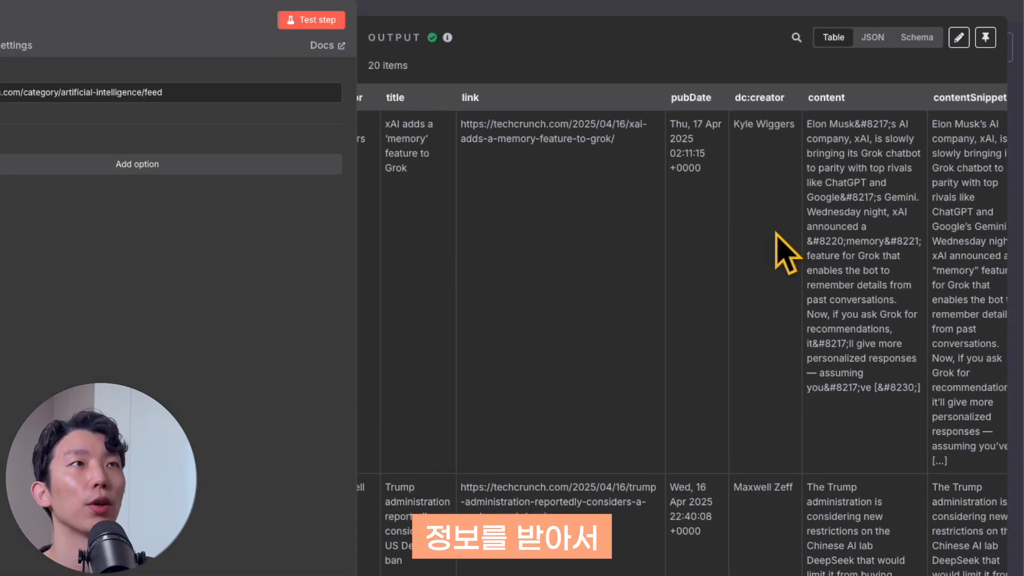
{"action": "scroll", "coordinate": [776, 233], "scroll_direction": "left", "scroll_amount": 1}
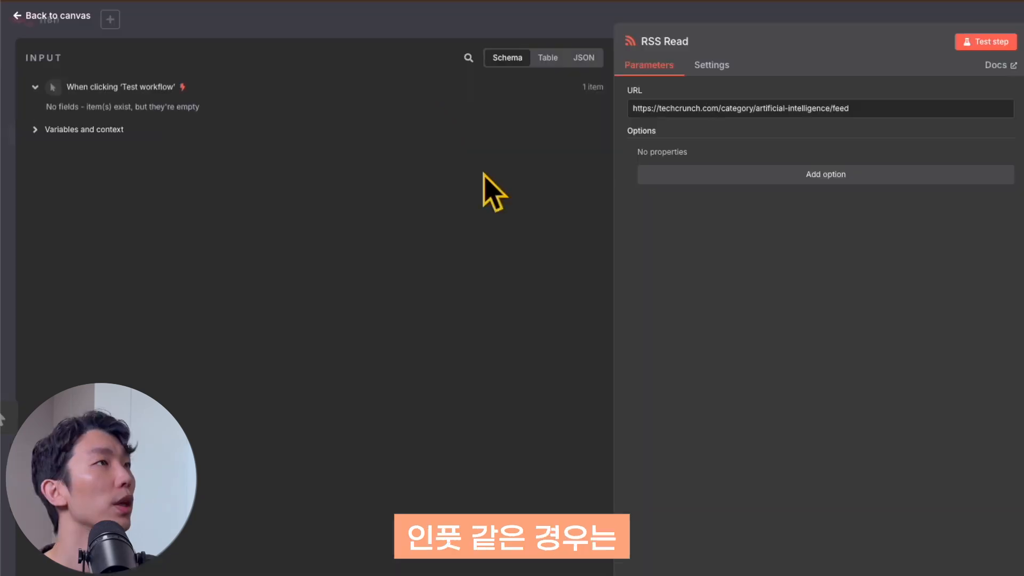
- Collapse the manual trigger's entry in the input data, and examine the RSS Read node's input and output table
{"action": "left_click", "coordinate": [28, 137]}
{"action": "left_click", "coordinate": [69, 112]}
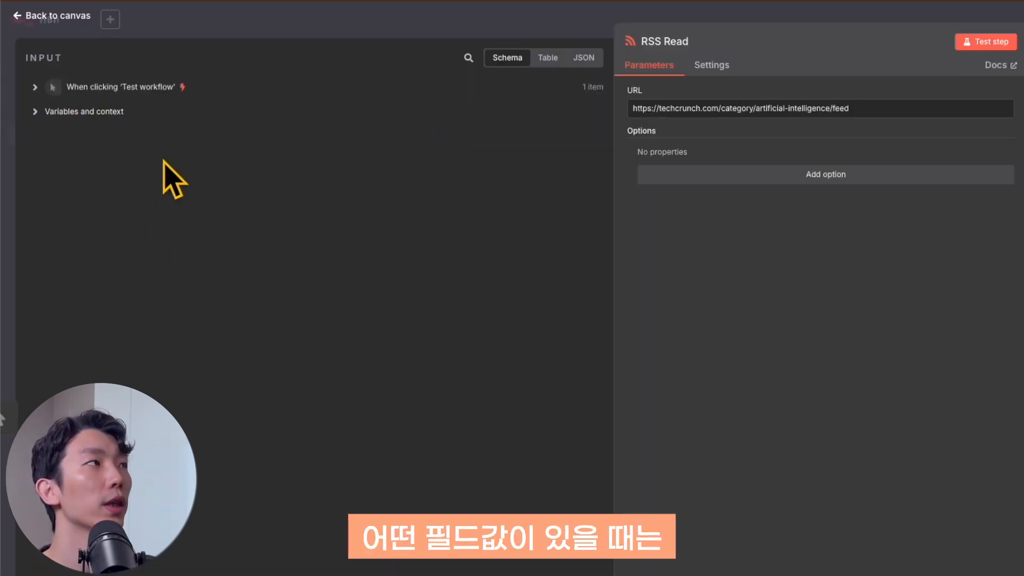
{"action": "left_click_drag", "start_coordinate": [125, 148], "coordinate": [682, 70]}
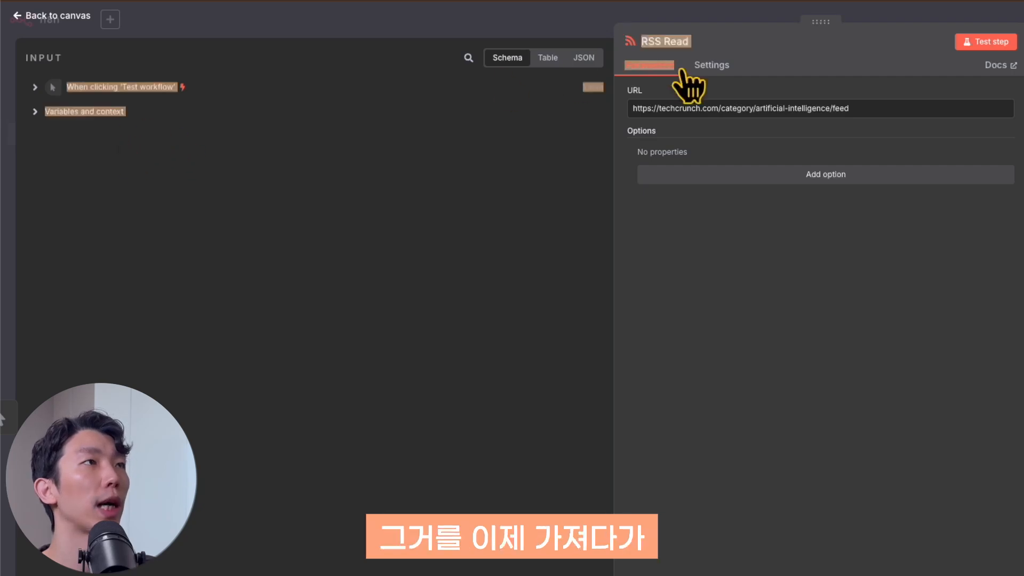
{"action": "left_click", "coordinate": [762, 108]}
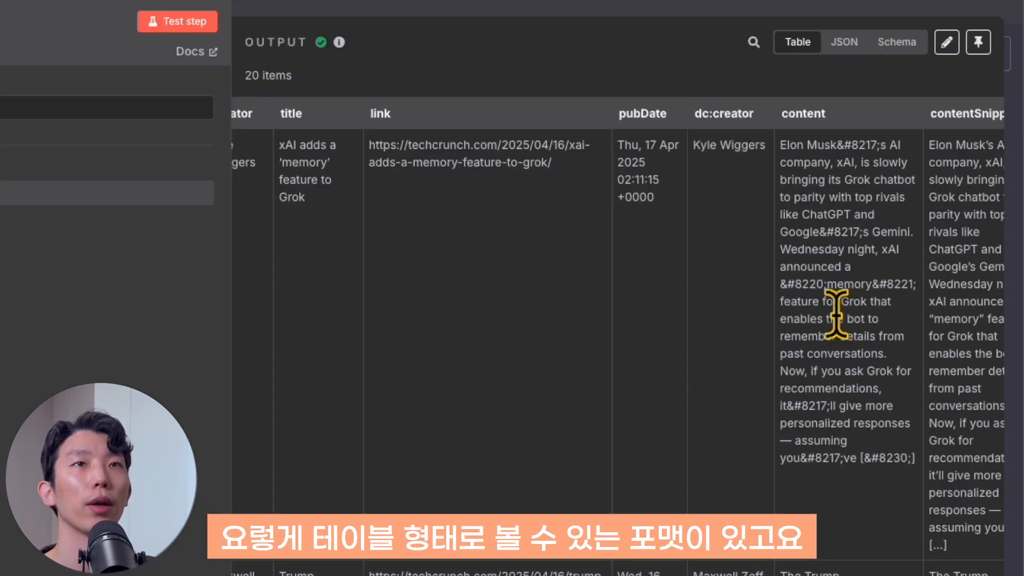
{"action": "scroll", "coordinate": [800, 107], "scroll_direction": "right", "scroll_amount": 1}
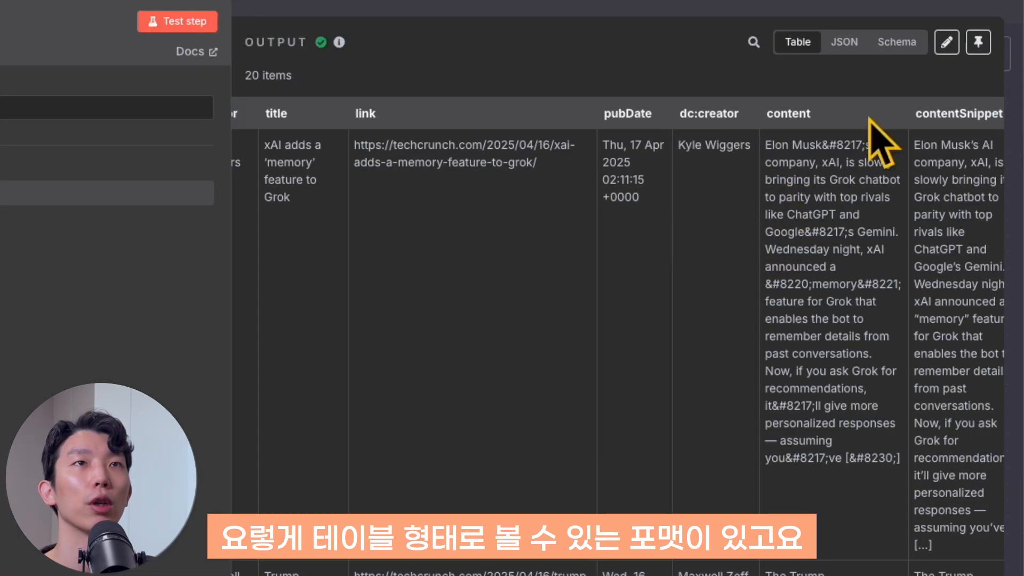
- View the RSS Read output as JSON and as a schema, and return to the table format
{"action": "left_click", "coordinate": [844, 42]}
{"action": "scroll", "coordinate": [613, 346], "scroll_direction": "down", "scroll_amount": 15}
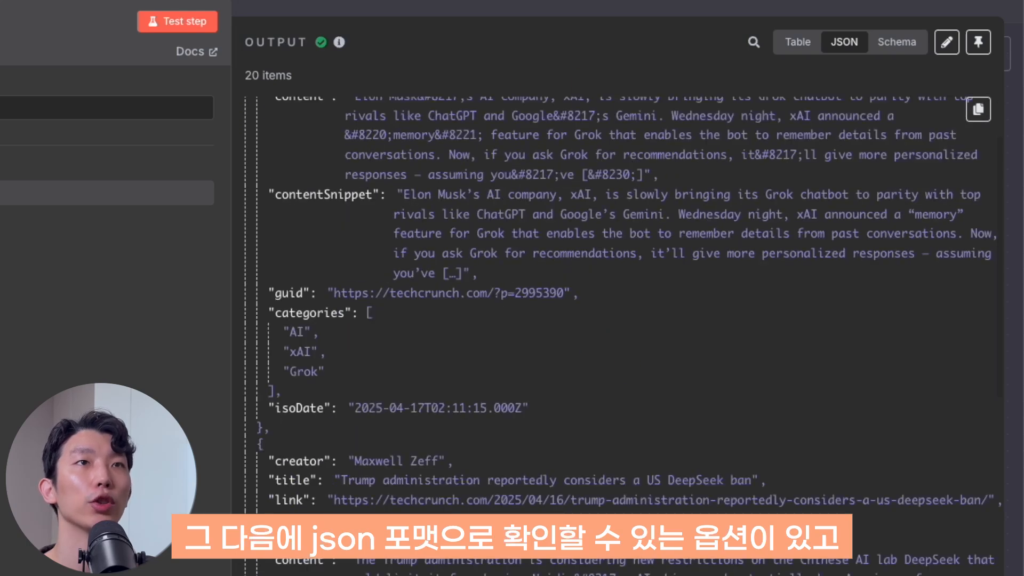
{"action": "scroll", "coordinate": [661, 298], "scroll_direction": "up", "scroll_amount": 5}
{"action": "left_click", "coordinate": [896, 43]}
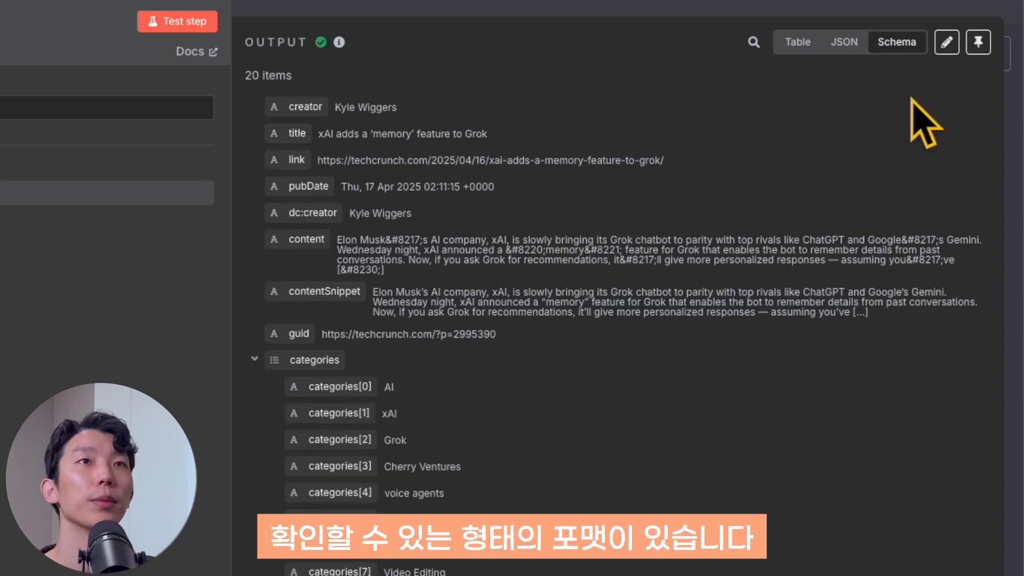
{"action": "left_click", "coordinate": [798, 43]}
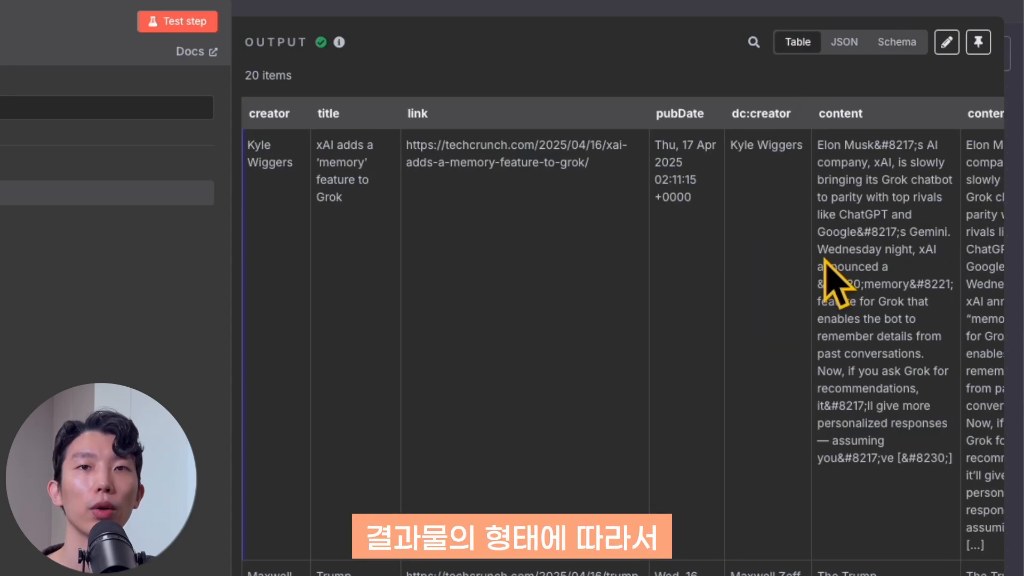
{"action": "left_click", "coordinate": [845, 44]}
{"action": "left_click", "coordinate": [897, 43]}
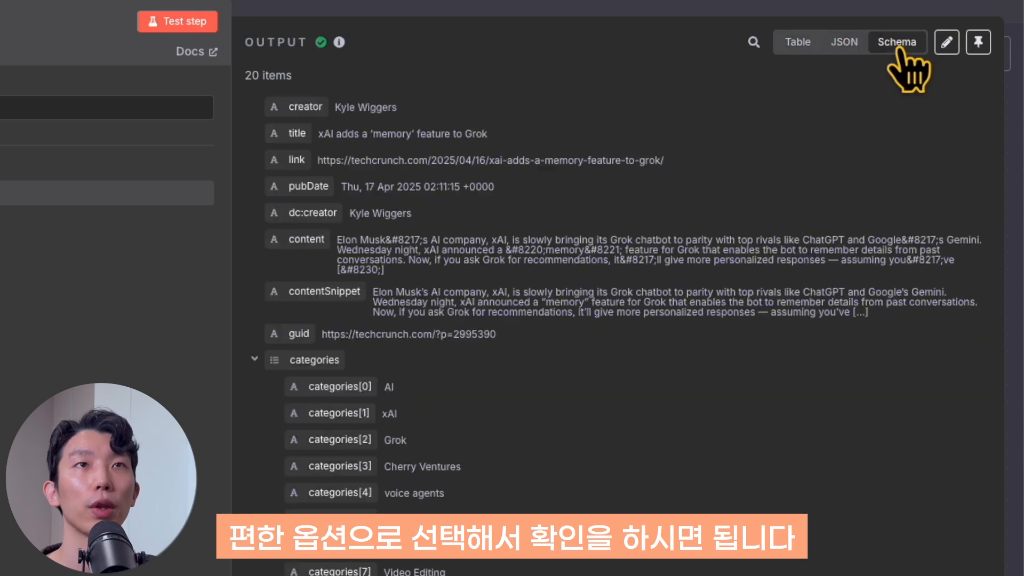
{"action": "left_click", "coordinate": [798, 43]}
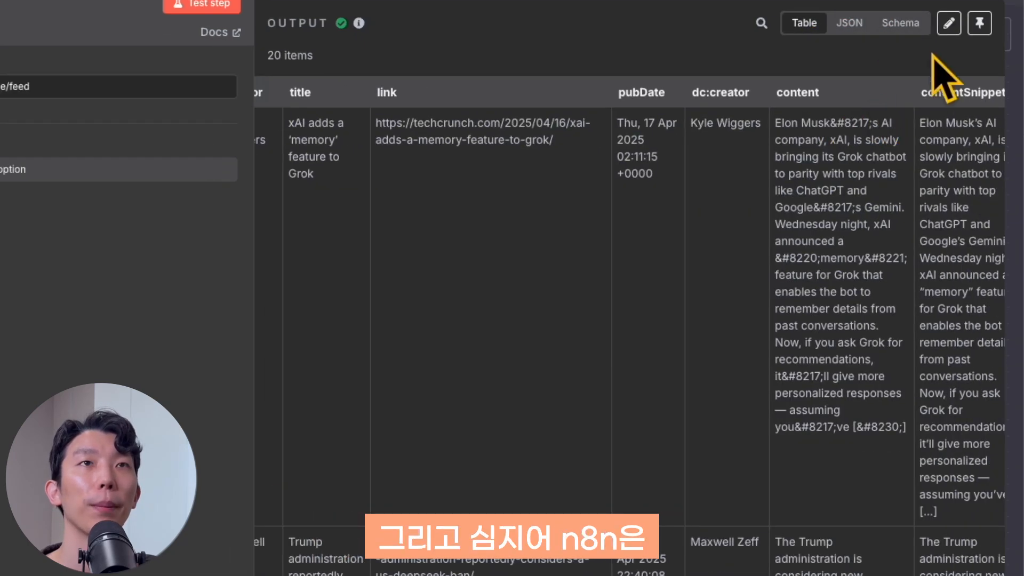
- Open the RSS Read output for editing, examine the first item's fields, and cancel without saving
{"action": "left_click", "coordinate": [948, 24]}
{"action": "left_click", "coordinate": [676, 285]}
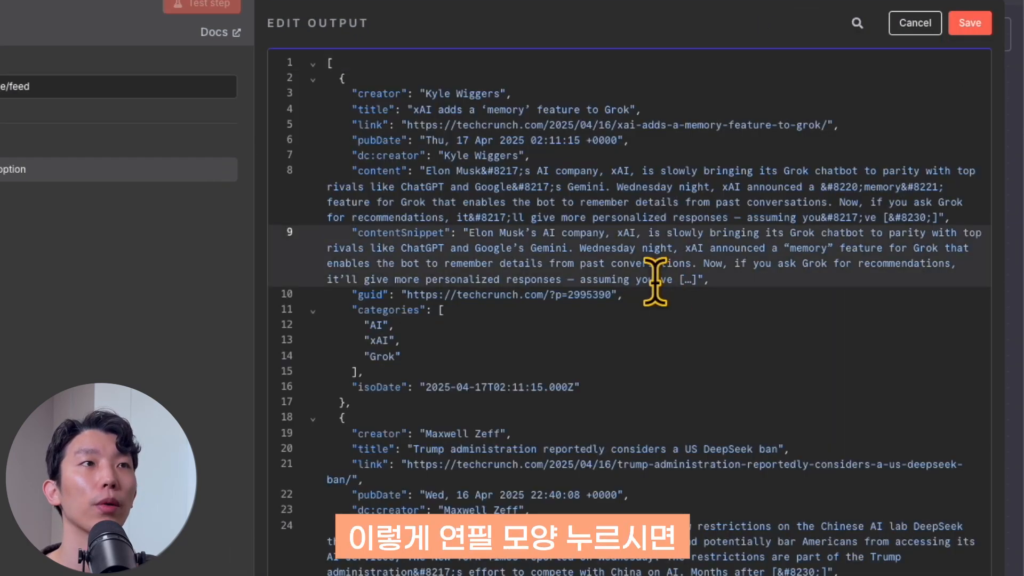
{"action": "left_click", "coordinate": [424, 189]}
{"action": "left_click", "coordinate": [532, 136]}
{"action": "left_click", "coordinate": [415, 88]}
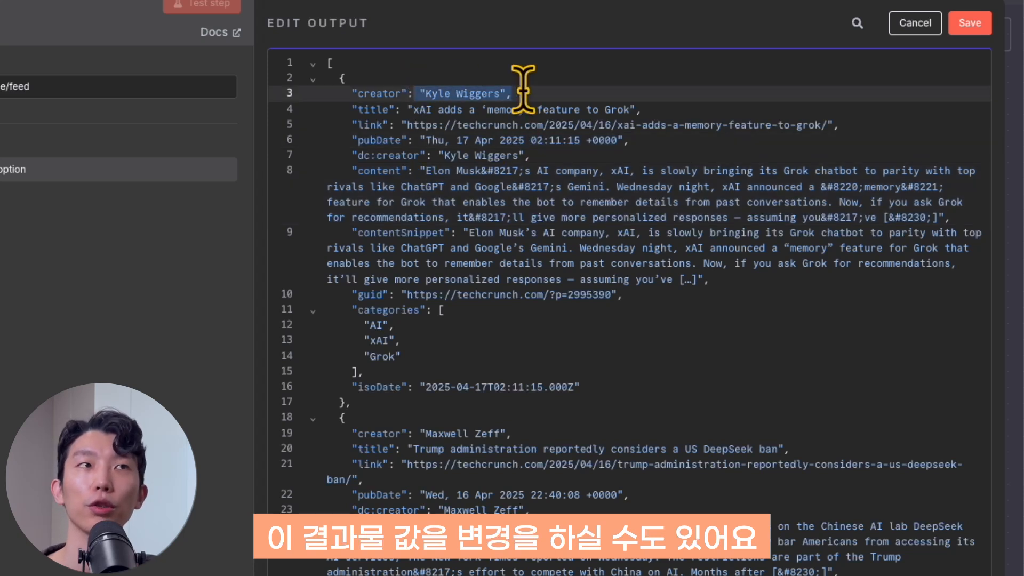
{"action": "left_click", "coordinate": [566, 91]}
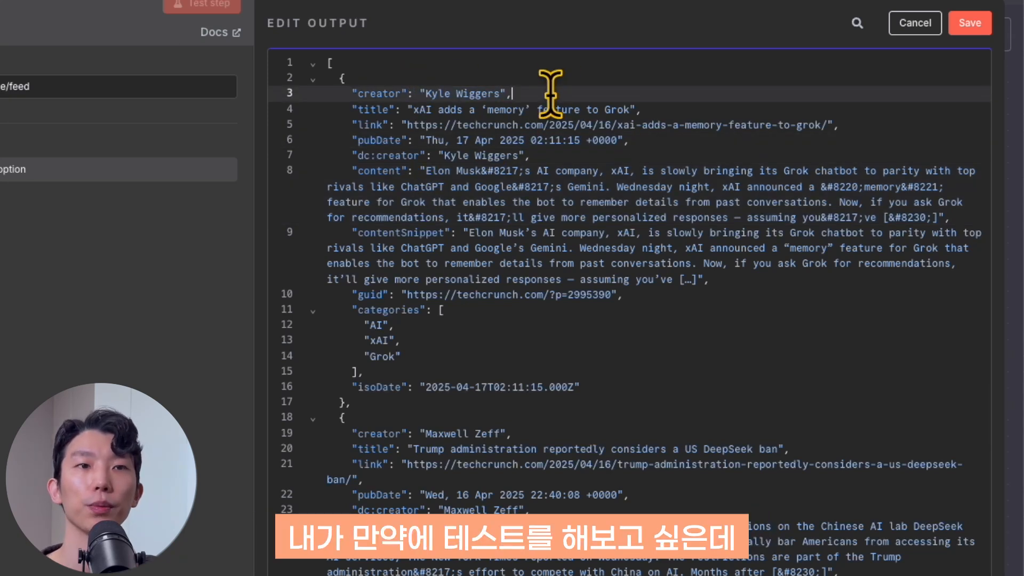
{"action": "left_click_drag", "start_coordinate": [419, 93], "coordinate": [503, 92]}
{"action": "left_click", "coordinate": [502, 93]}
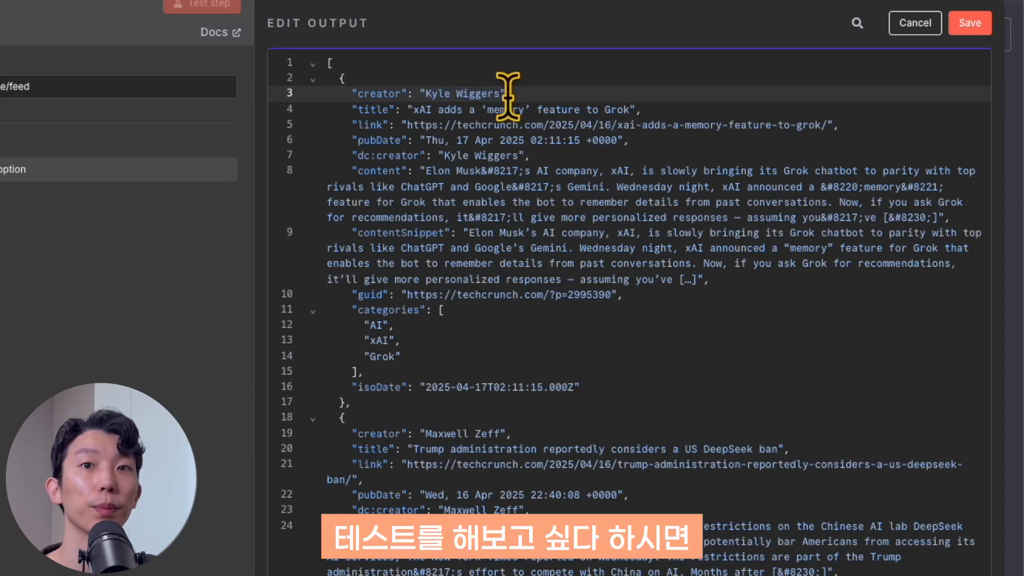
{"action": "left_click", "coordinate": [914, 24]}
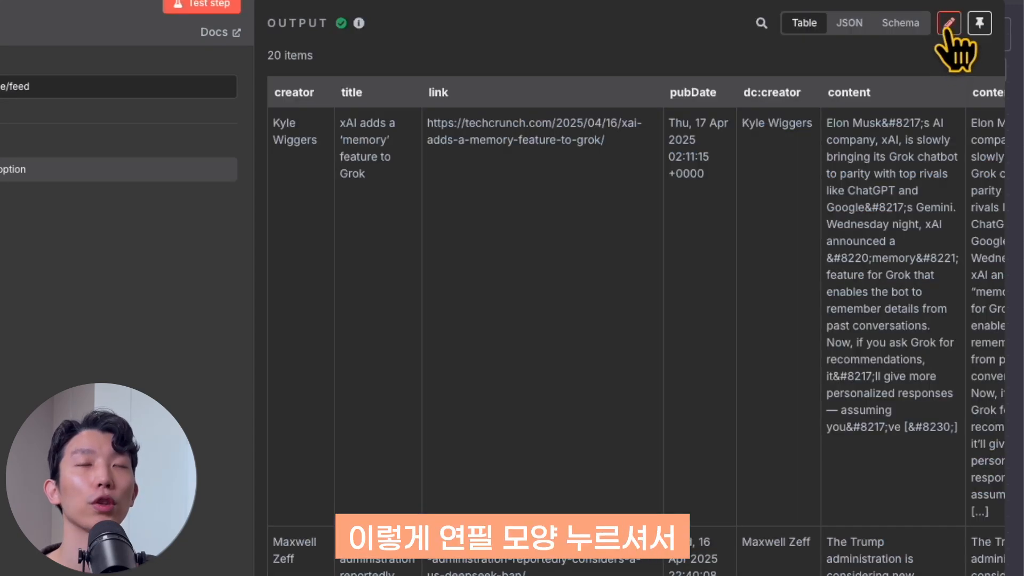
{"action": "left_click", "coordinate": [948, 24]}
{"action": "mouse_move", "coordinate": [475, 290]}
{"action": "left_mouse_down"}
{"action": "mouse_move", "coordinate": [475, 267]}
{"action": "mouse_move", "coordinate": [590, 132]}
{"action": "left_mouse_up"}
{"action": "left_click", "coordinate": [593, 120]}
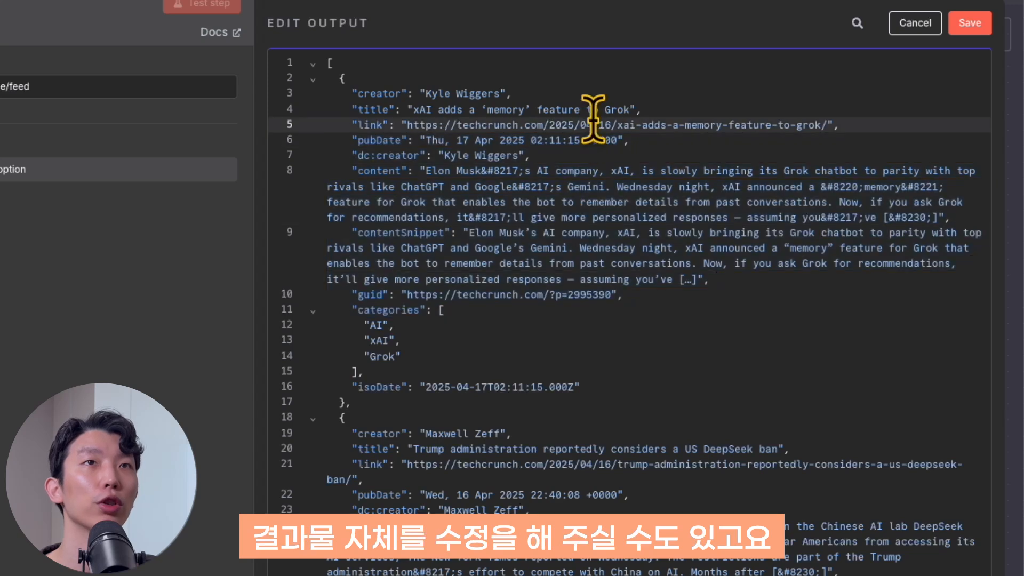
{"action": "left_click", "coordinate": [912, 24]}
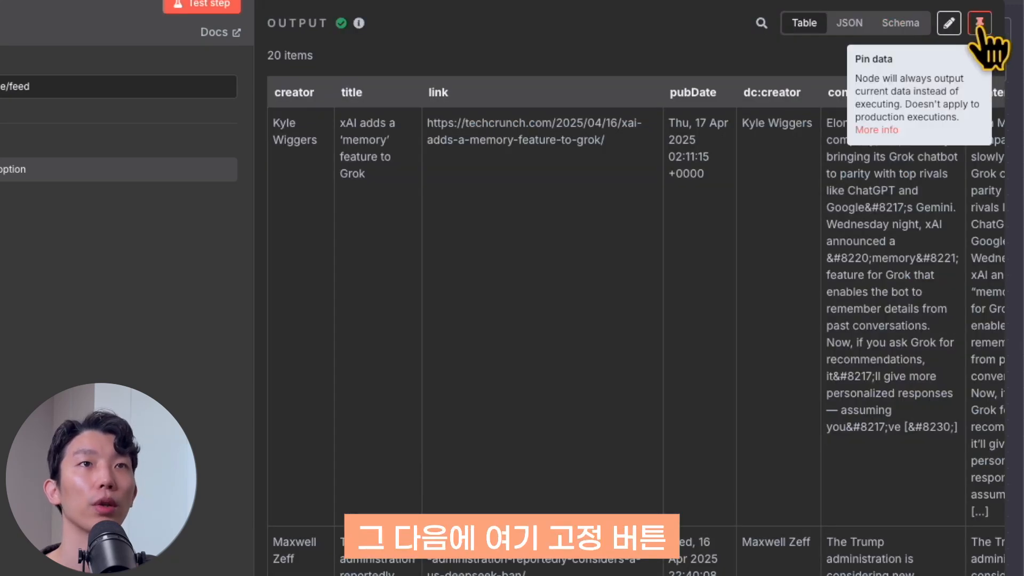
- Pin the RSS Read node's output data and unpin it again
{"action": "left_click", "coordinate": [980, 24]}
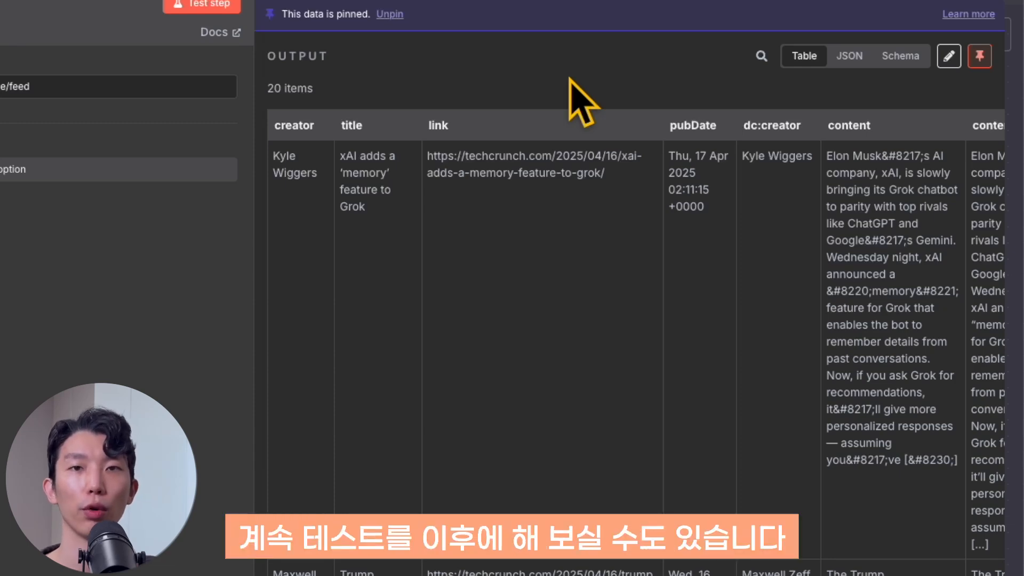
{"action": "left_click", "coordinate": [979, 55]}
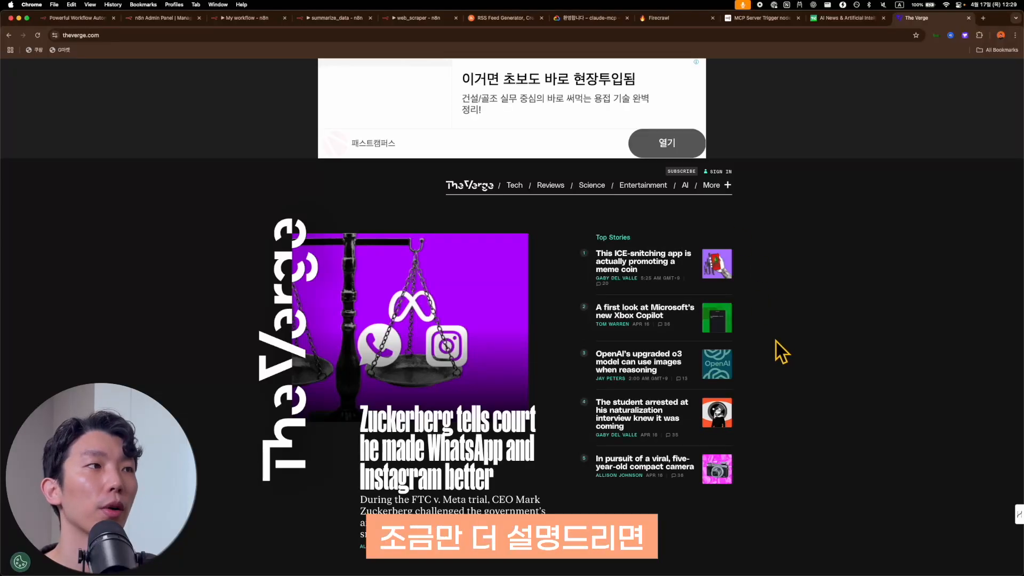
- Find the RSS link in the footer of The Verge's home page and open the feed
{"action": "scroll", "coordinate": [821, 341], "scroll_direction": "down", "scroll_amount": 20}
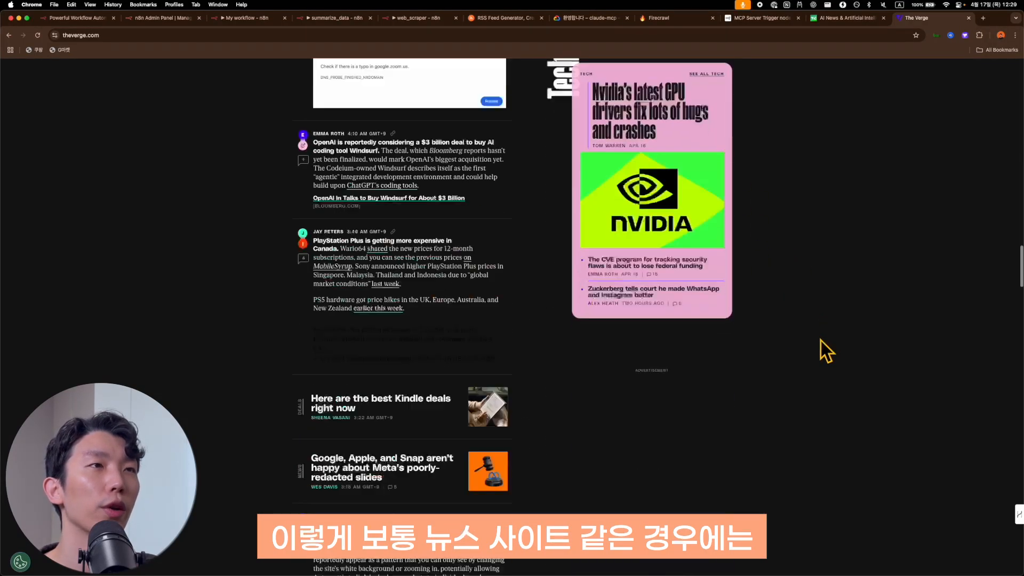
{"action": "scroll", "coordinate": [821, 341], "scroll_direction": "down", "scroll_amount": 15}
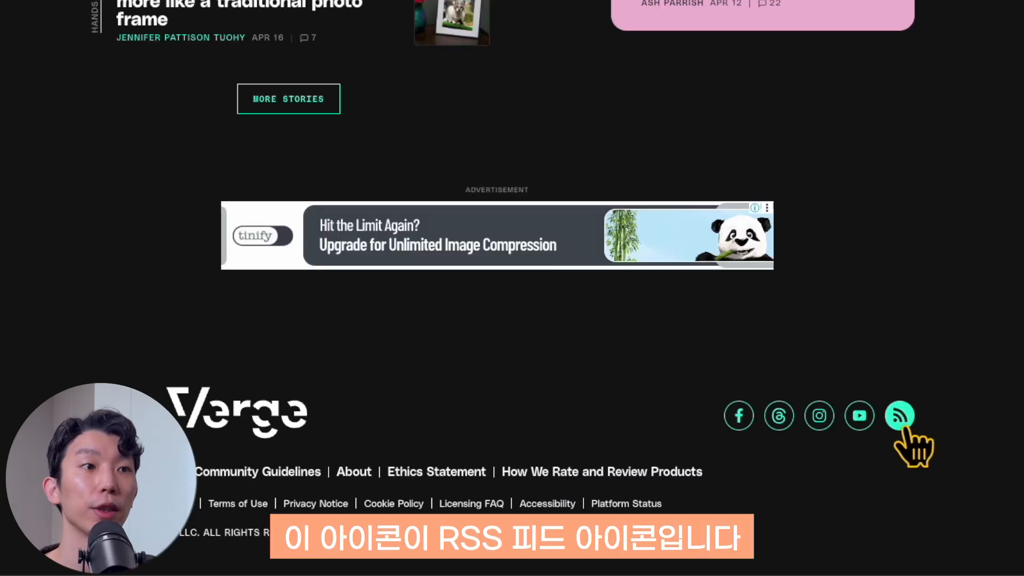
{"action": "left_click", "coordinate": [904, 426]}
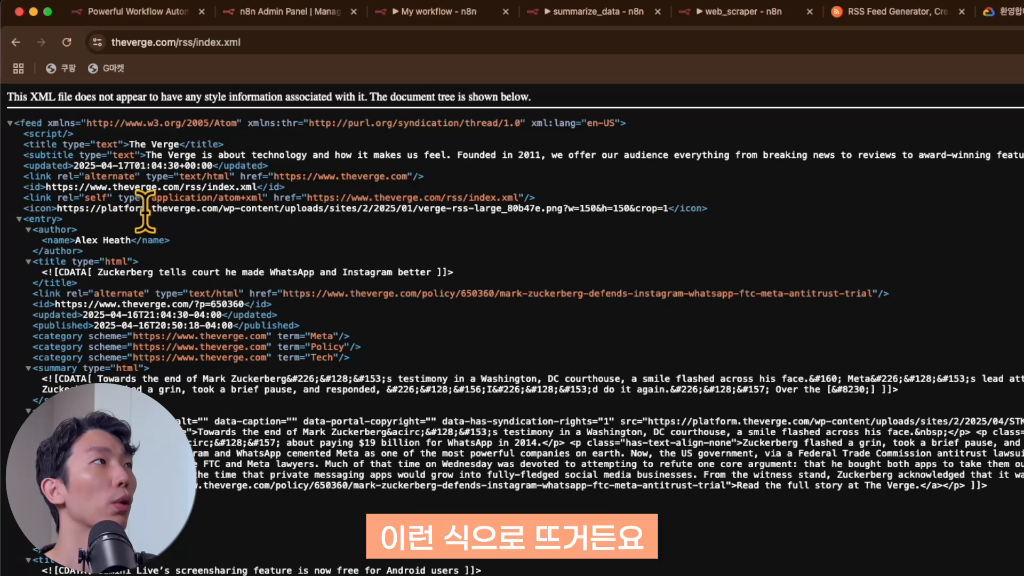
- Select The Verge feed's address, check where it would go in the RSS Read node's URL, and close the feed page
{"action": "left_click", "coordinate": [330, 42]}
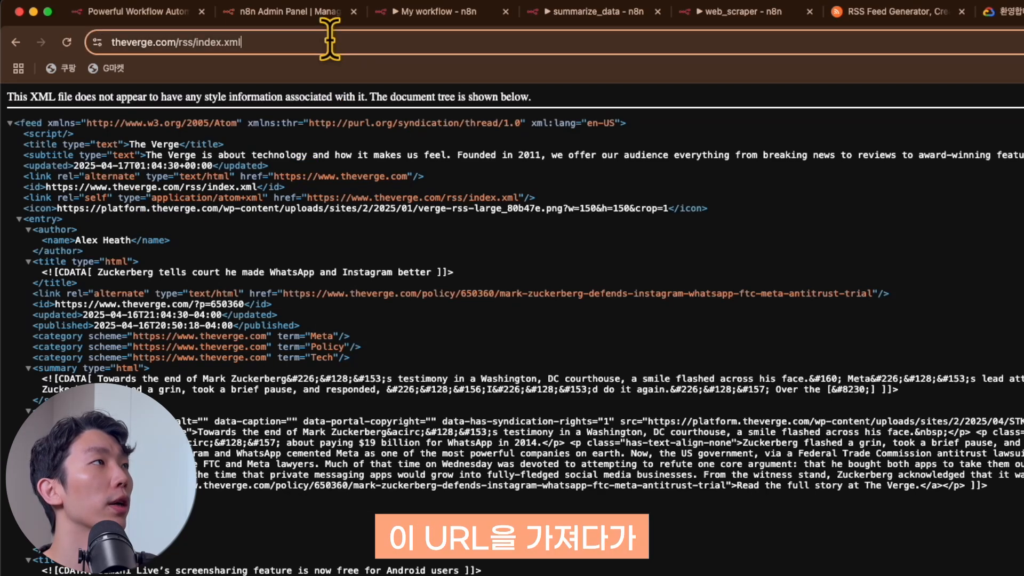
{"action": "key", "text": "super+a"}
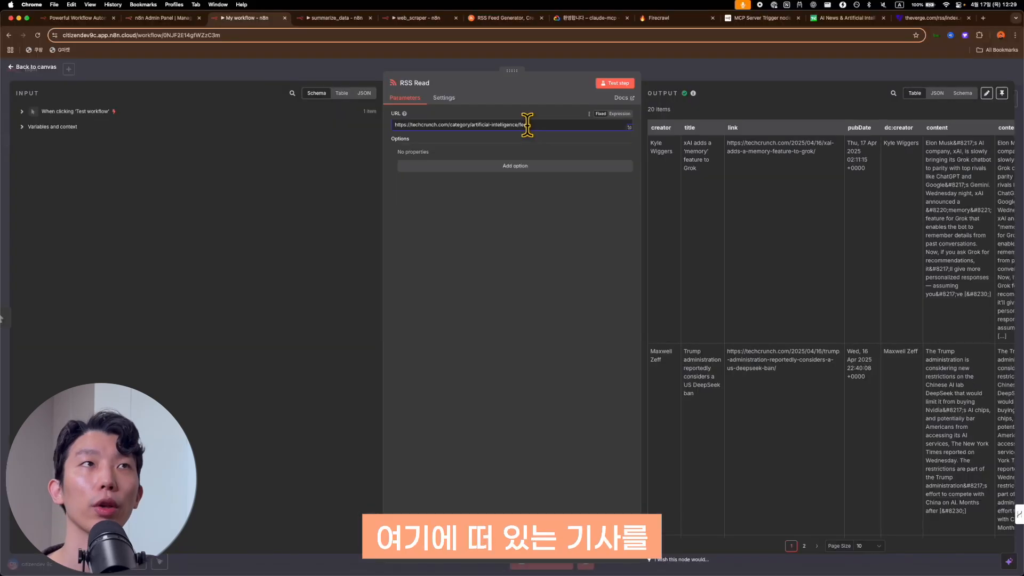
{"action": "left_click", "coordinate": [944, 15]}
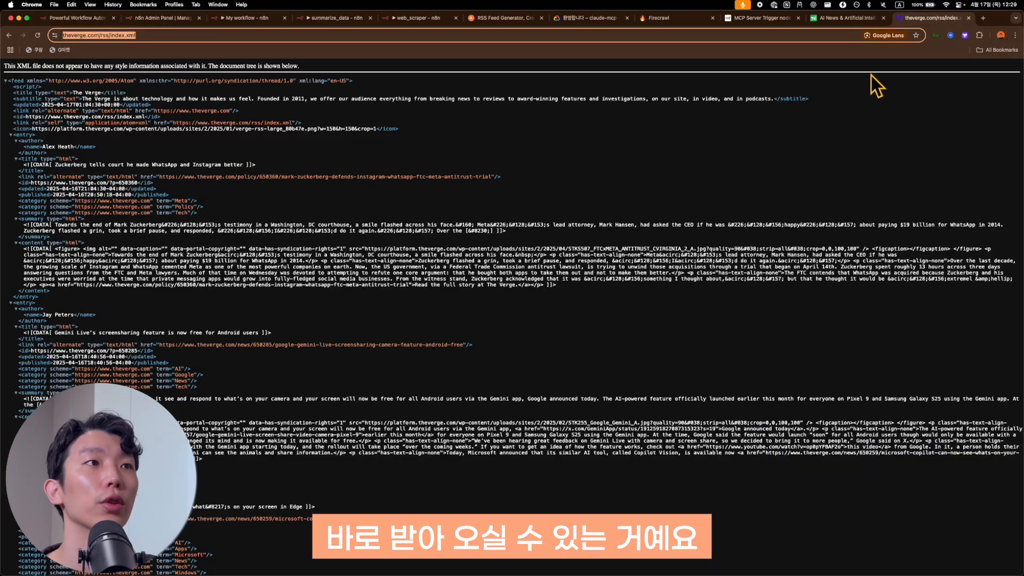
{"action": "key", "text": "super+w"}
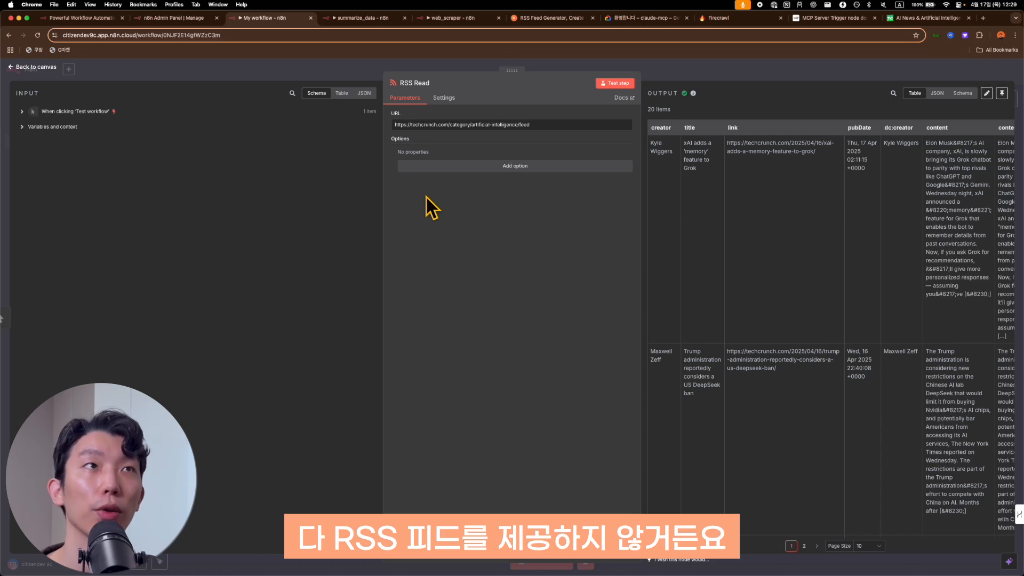
- Switch to RSS.app, open its new feed page, and look at the RSS Builder and its webpage URL entry
{"action": "left_click", "coordinate": [555, 18]}
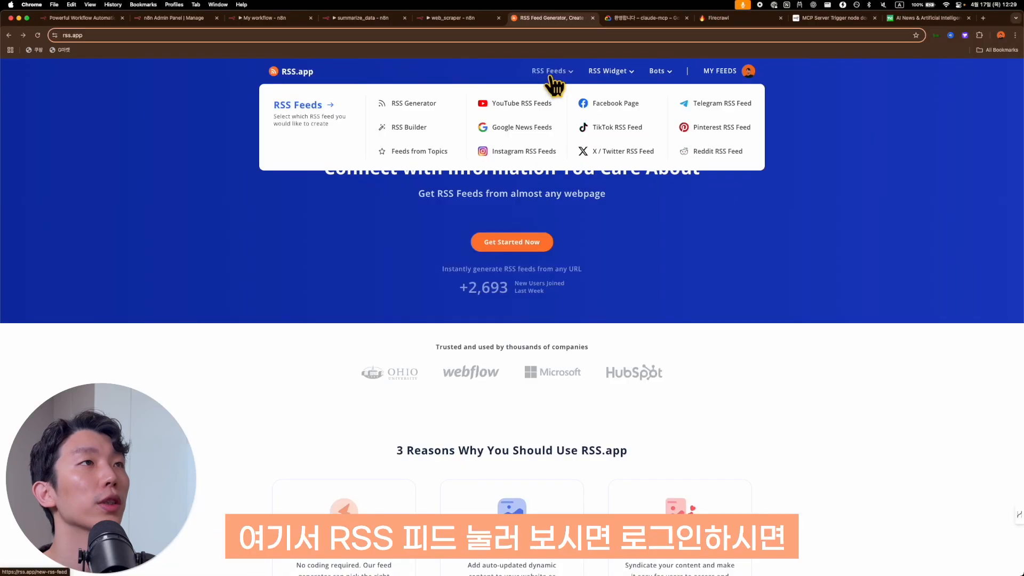
{"action": "left_click", "coordinate": [551, 76]}
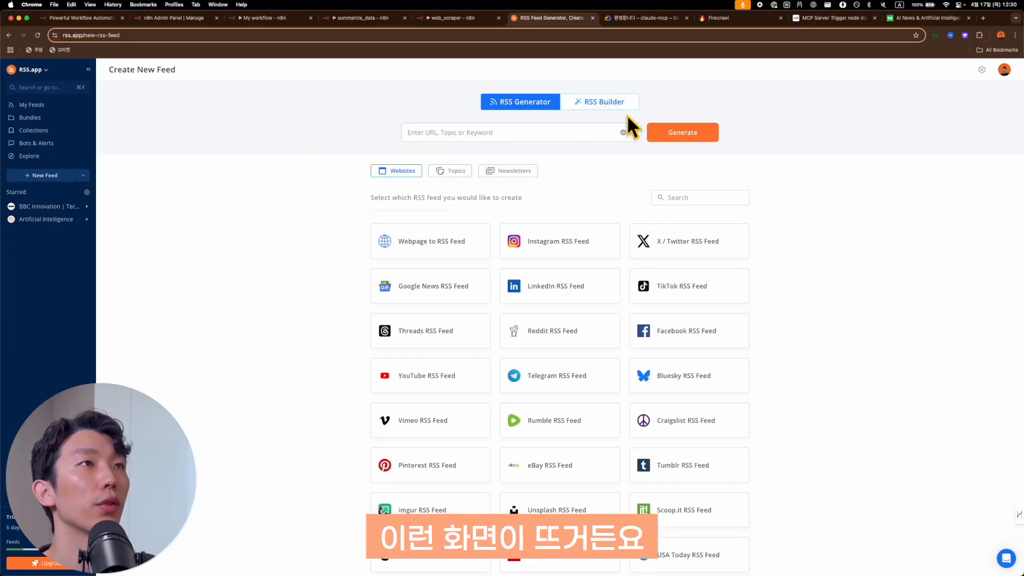
{"action": "left_click", "coordinate": [601, 106]}
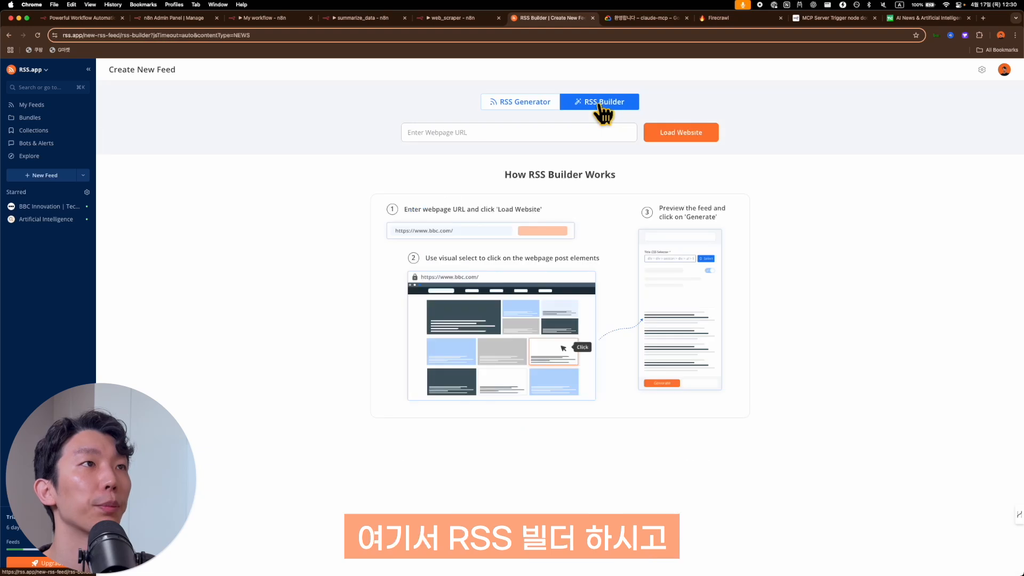
{"action": "left_click", "coordinate": [437, 131]}
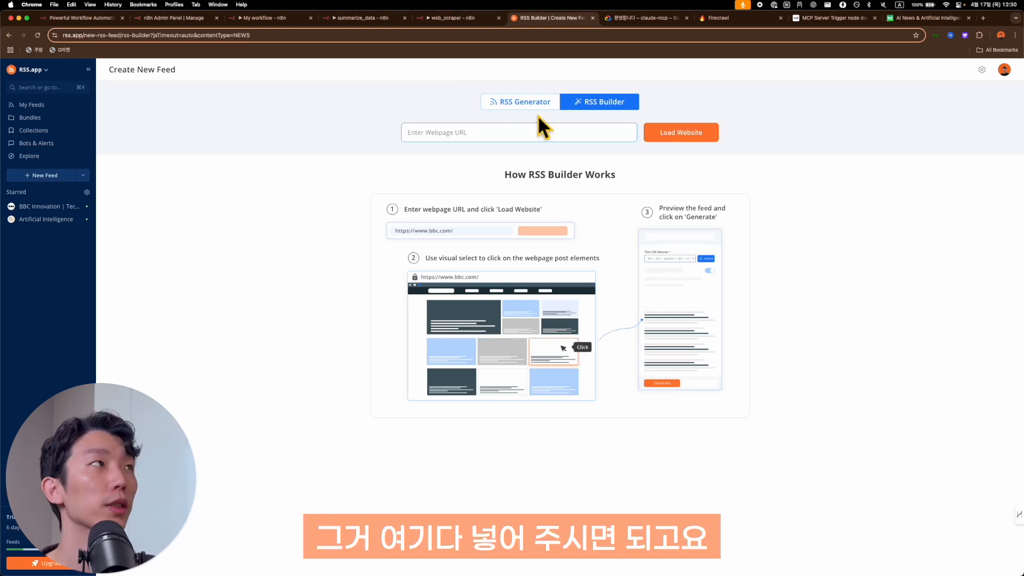
- Return to the My workflow page in n8n and look over the articles in the RSS Read output
{"action": "left_click", "coordinate": [265, 18]}
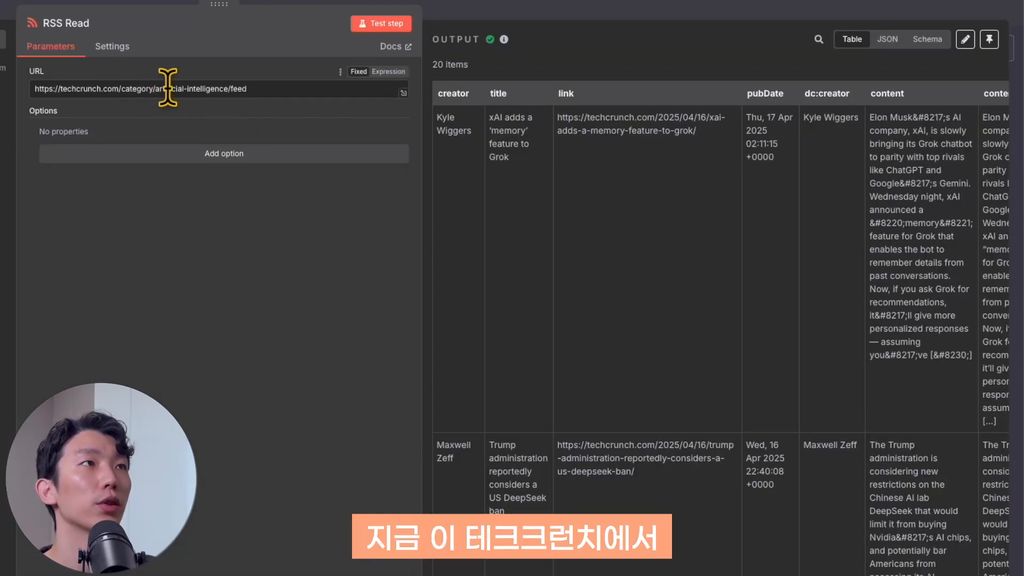
{"action": "scroll", "coordinate": [555, 247], "scroll_direction": "down", "scroll_amount": 1}
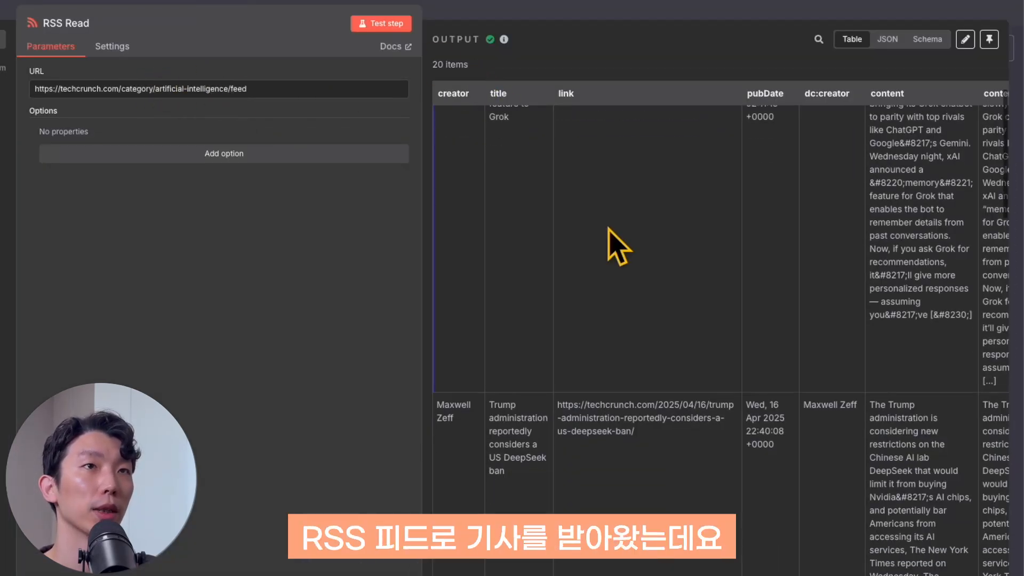
{"action": "scroll", "coordinate": [613, 246], "scroll_direction": "up", "scroll_amount": 1}
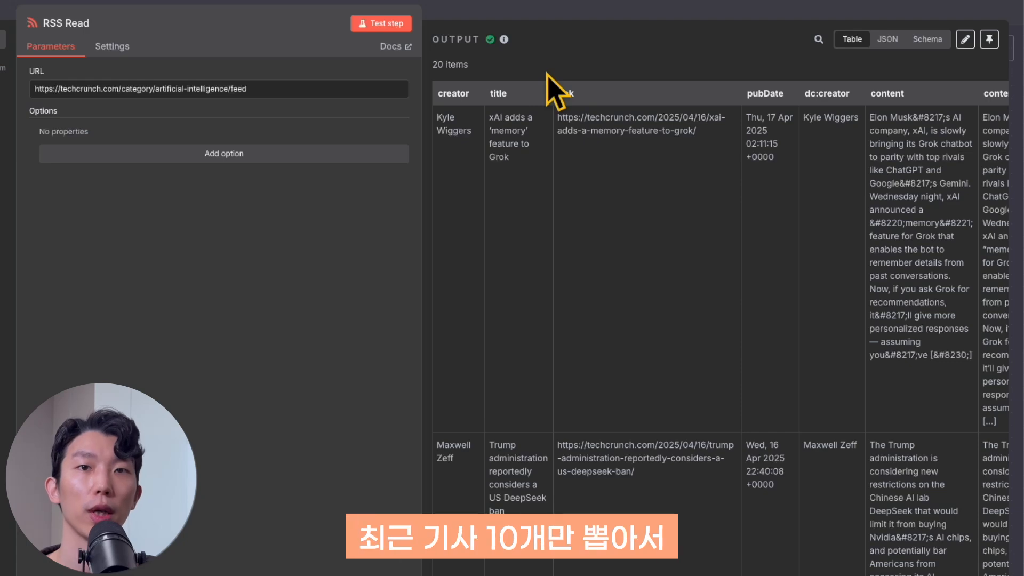
- Return to the canvas, search the nodes for "limit", and add a Limit node after RSS Read
{"action": "left_click", "coordinate": [27, 68]}
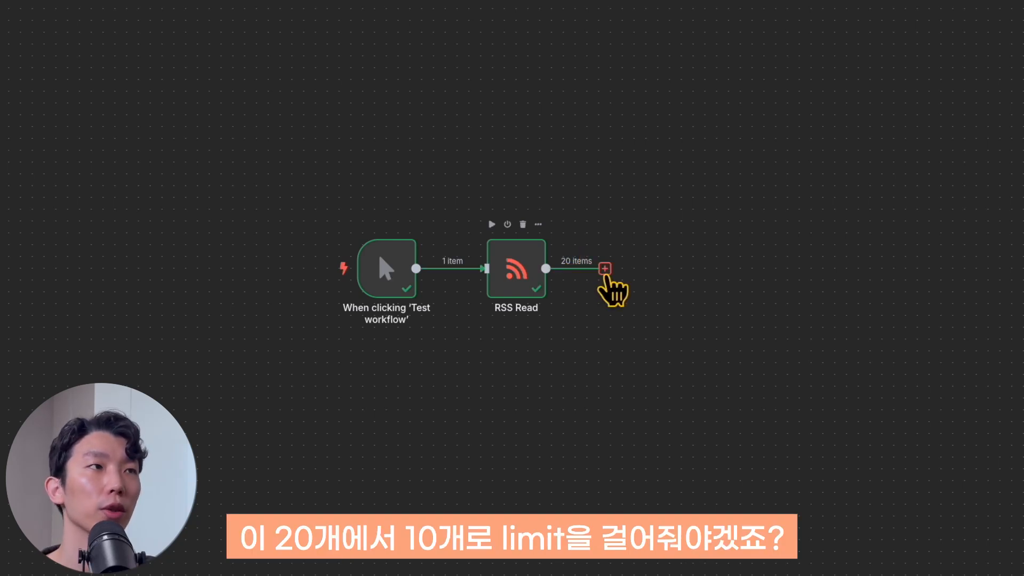
{"action": "left_click", "coordinate": [604, 269]}
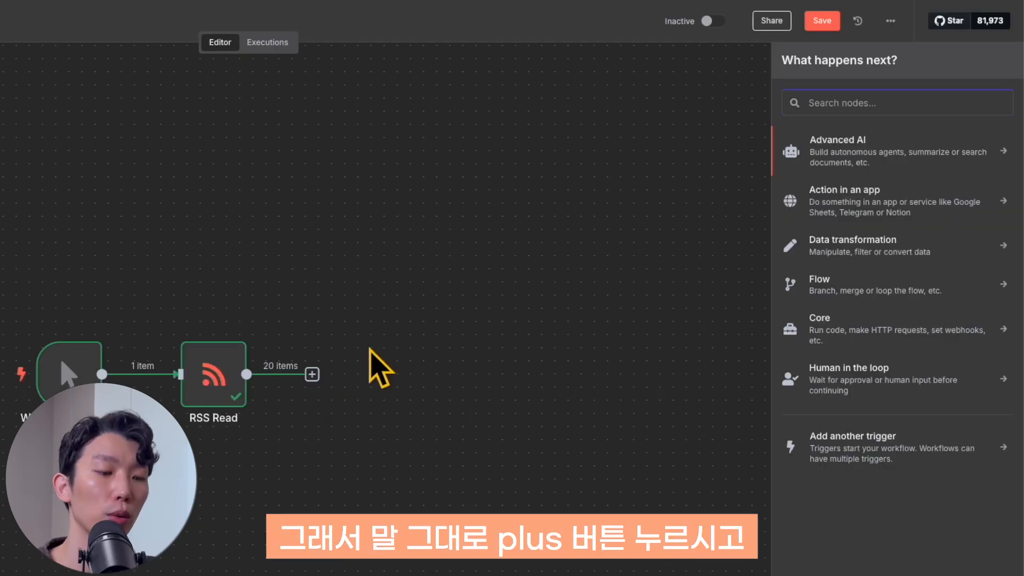
{"action": "type", "text": "limit"}
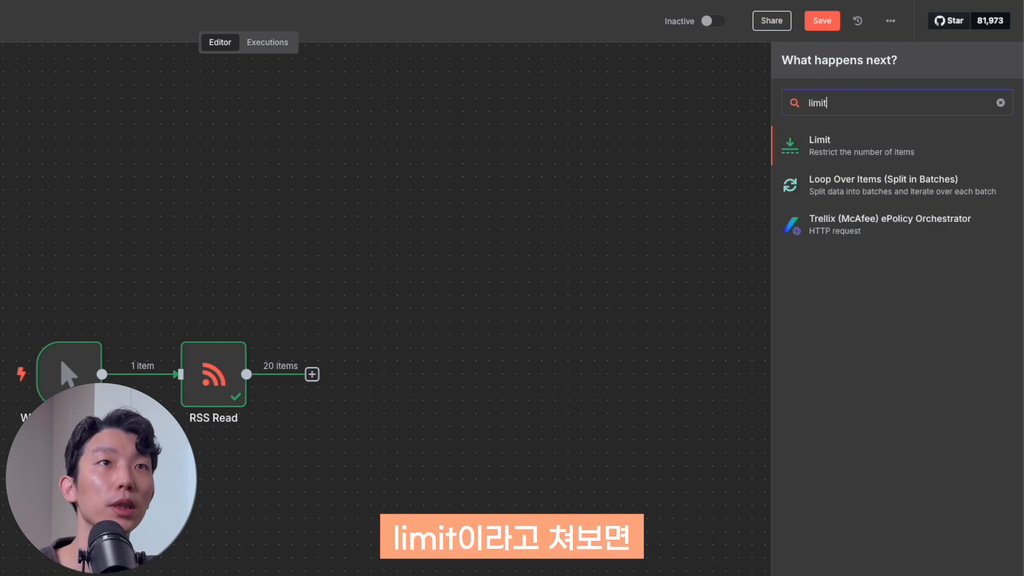
{"action": "left_click", "coordinate": [900, 152]}
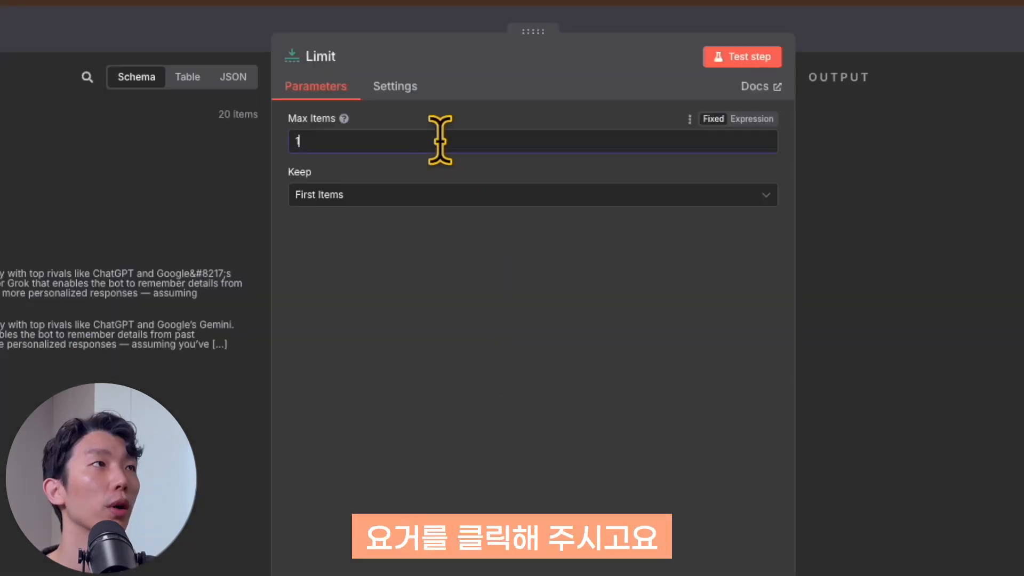
- Set the Limit node's Max Items to 10 with Keep set to First Items, and test the step
{"action": "double_click", "coordinate": [439, 141]}
{"action": "type", "text": "10"}
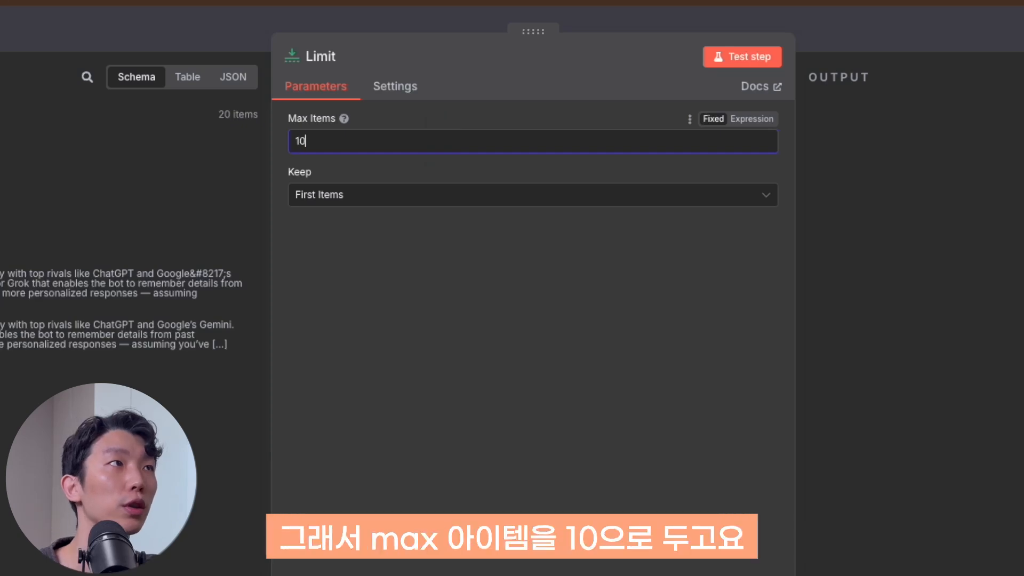
{"action": "left_click", "coordinate": [457, 274]}
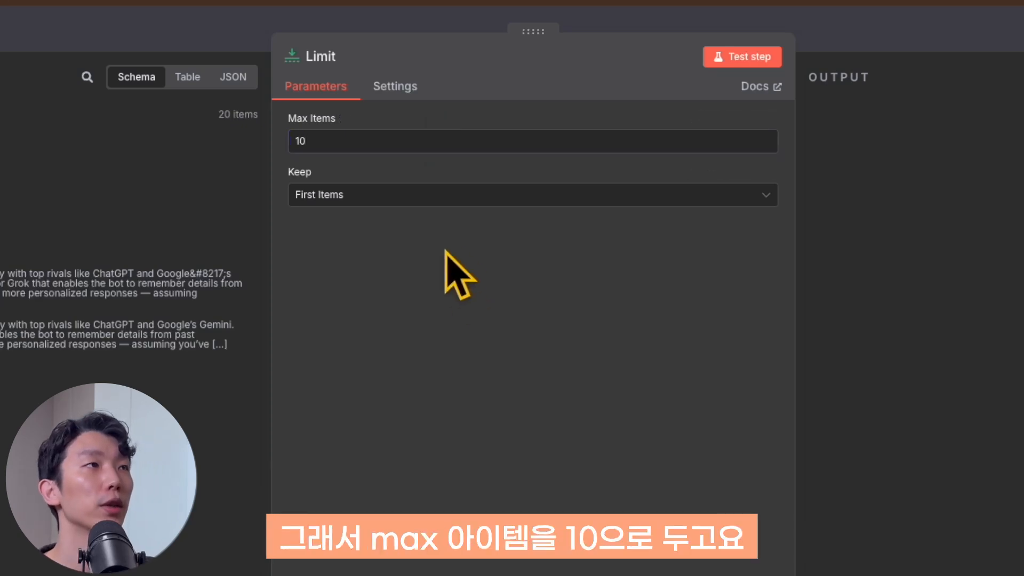
{"action": "left_click", "coordinate": [382, 199]}
{"action": "left_click", "coordinate": [401, 235]}
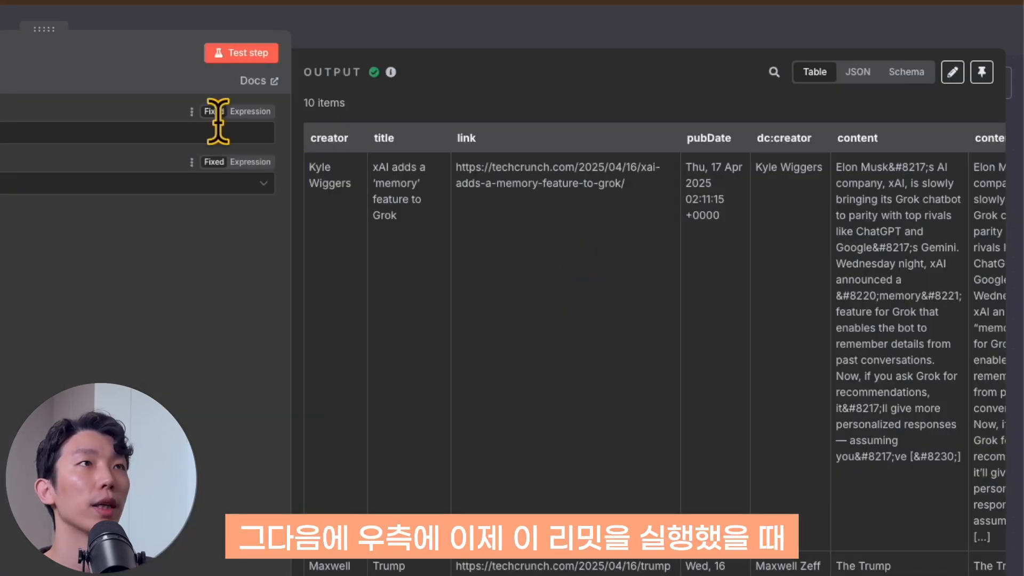
- Look over the articles in the Limit node's output table and return to the canvas
{"action": "left_click_drag", "start_coordinate": [346, 103], "coordinate": [297, 100]}
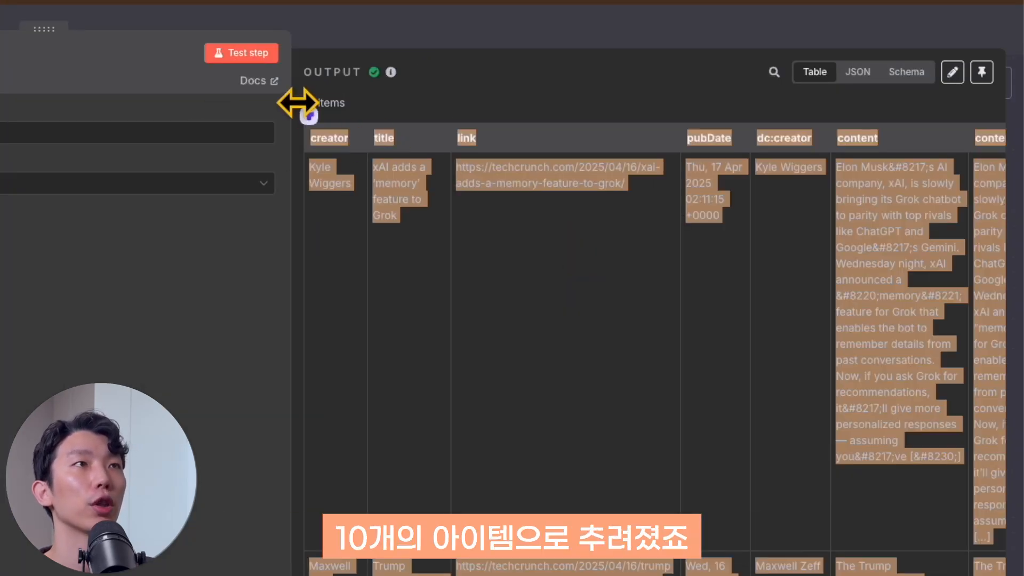
{"action": "left_click", "coordinate": [487, 423]}
{"action": "scroll", "coordinate": [487, 423], "scroll_direction": "down", "scroll_amount": 15}
{"action": "scroll", "coordinate": [487, 423], "scroll_direction": "up", "scroll_amount": 15}
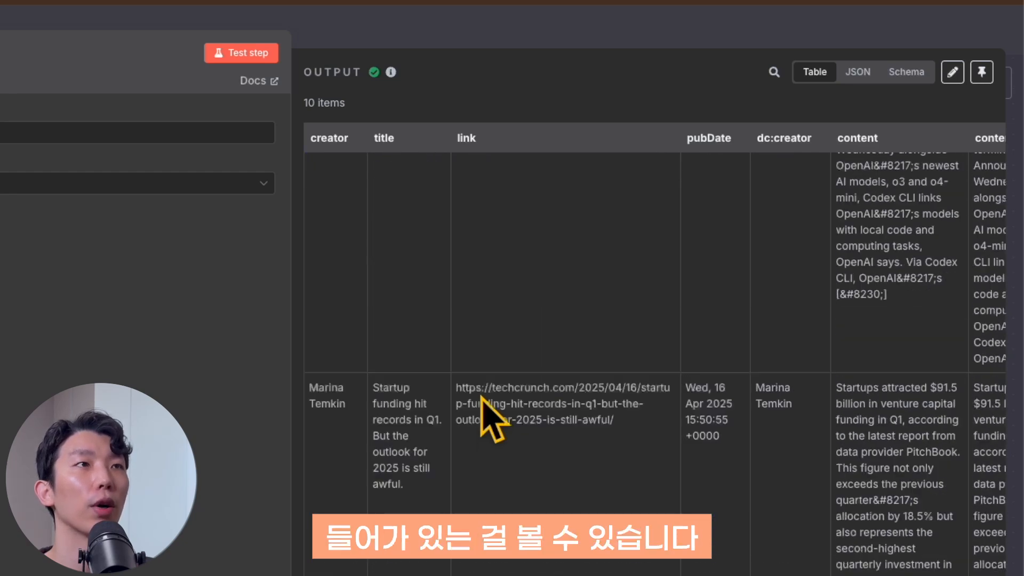
{"action": "key", "text": "Escape"}
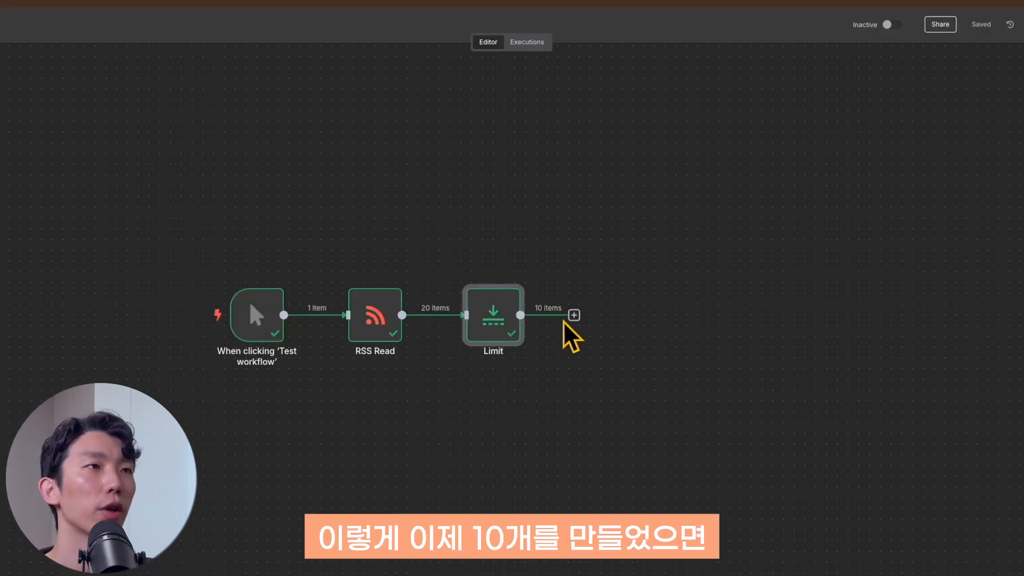
- Search the nodes for "aggre" and add an Aggregate node after Limit
{"action": "scroll", "coordinate": [588, 348], "scroll_direction": "right", "scroll_amount": 1}
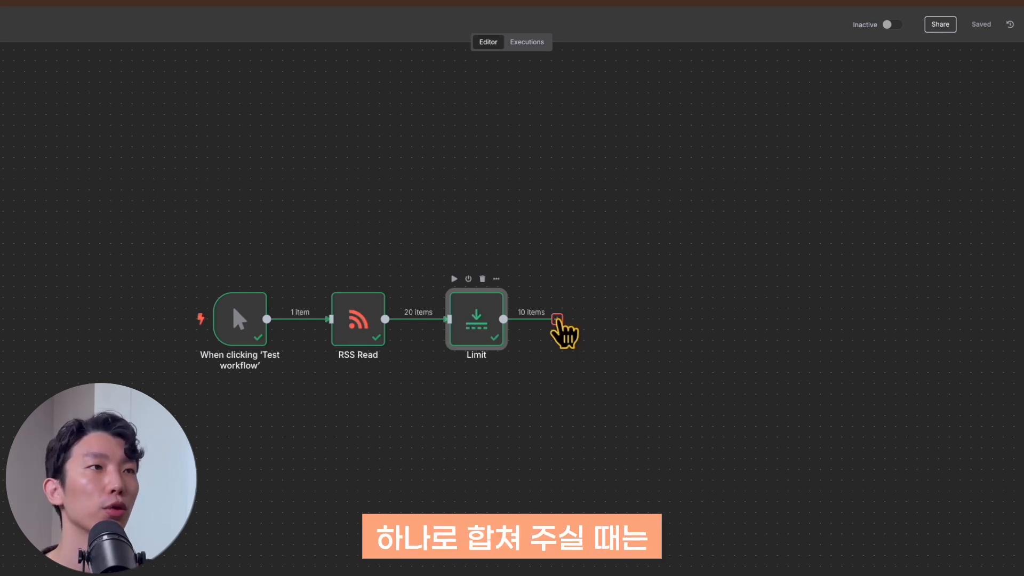
{"action": "left_click", "coordinate": [557, 319]}
{"action": "type", "text": "aggr"}
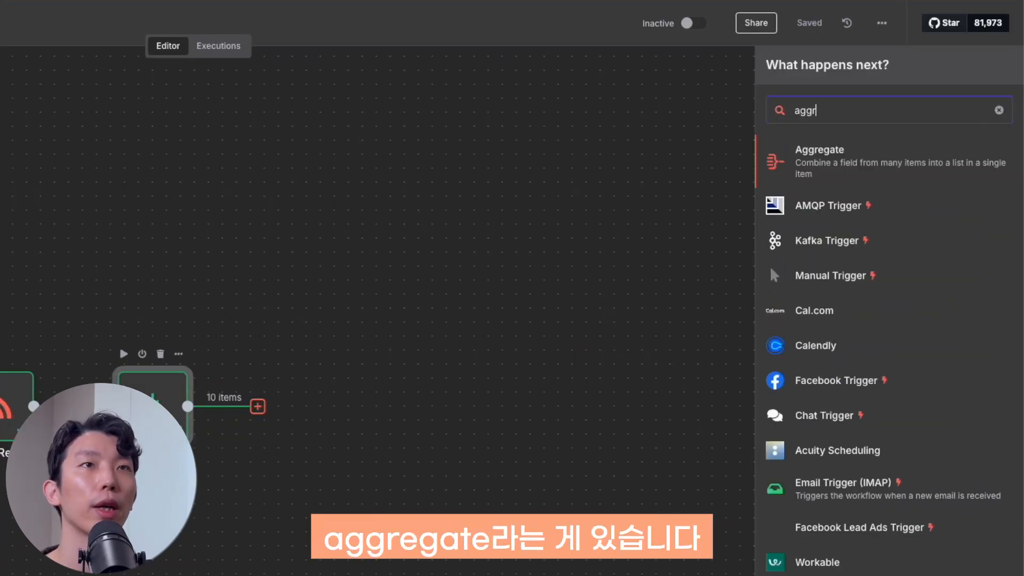
{"action": "type", "text": "e"}
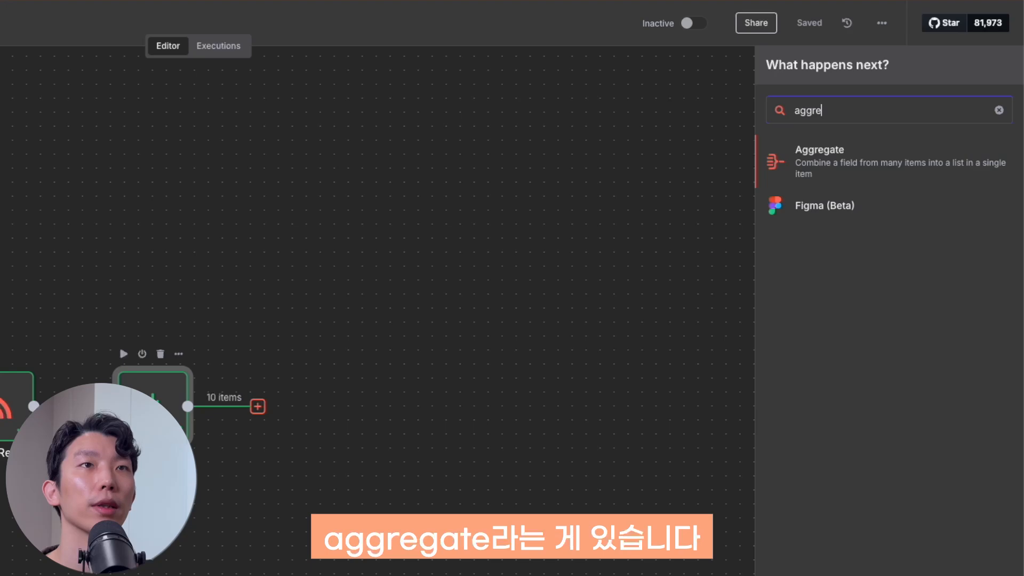
{"action": "left_click", "coordinate": [932, 169]}
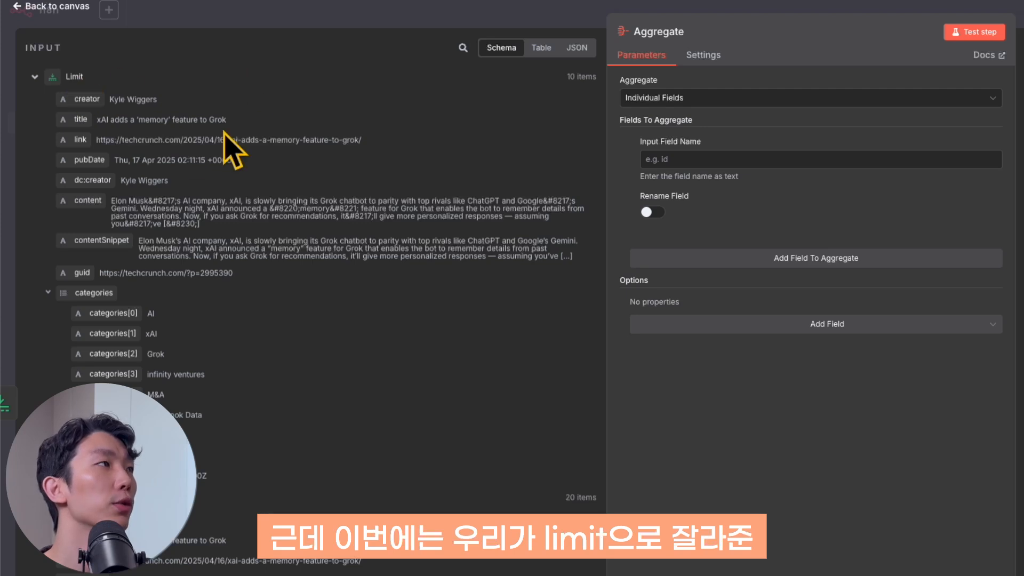
- Examine the Limit and RSS Read data available as input to the Aggregate node
{"action": "scroll", "coordinate": [276, 314], "scroll_direction": "down", "scroll_amount": 3}
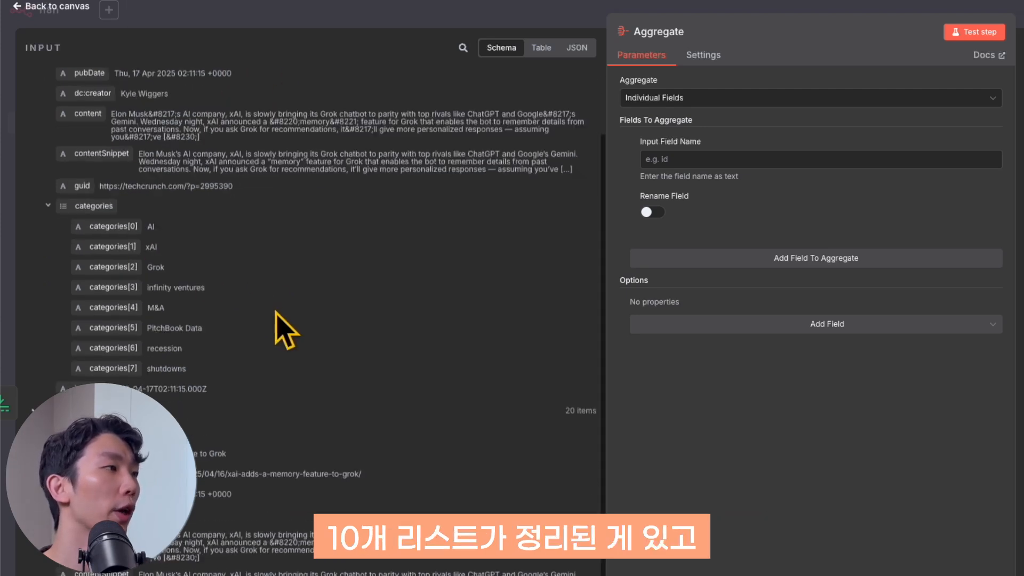
{"action": "scroll", "coordinate": [277, 320], "scroll_direction": "down", "scroll_amount": 5}
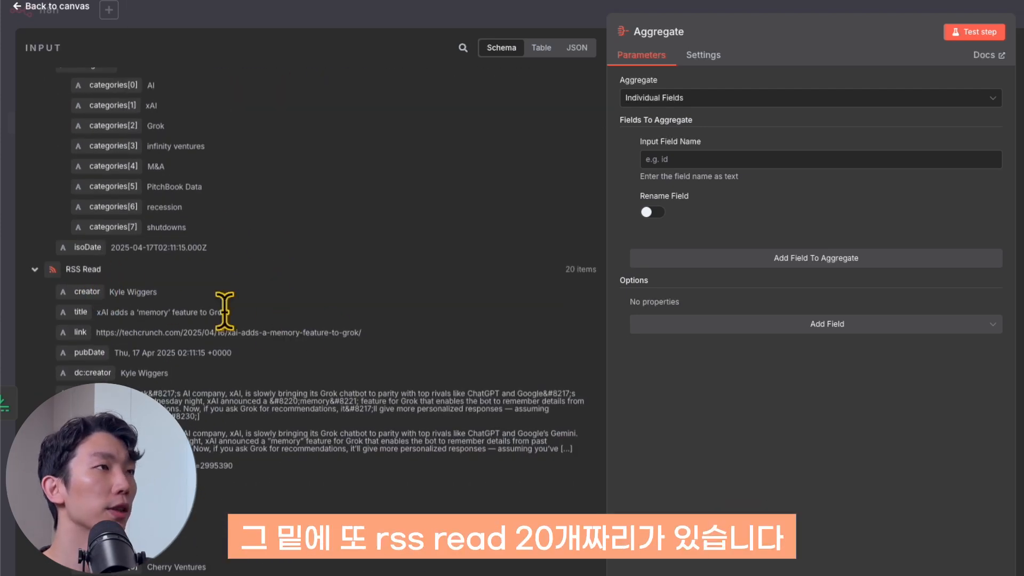
{"action": "scroll", "coordinate": [388, 309], "scroll_direction": "up", "scroll_amount": 8}
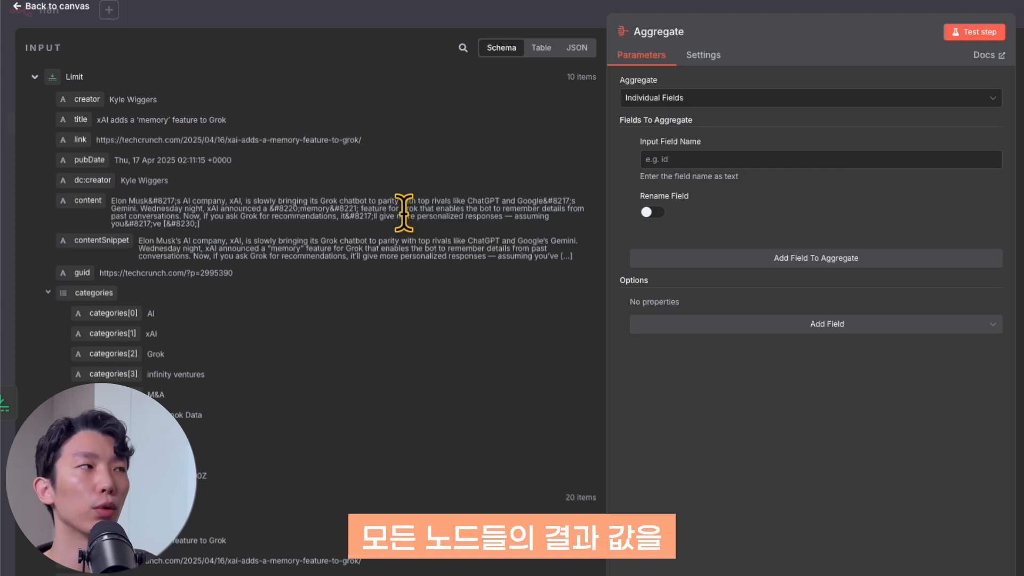
{"action": "scroll", "coordinate": [382, 464], "scroll_direction": "down", "scroll_amount": 3}
{"action": "scroll", "coordinate": [371, 449], "scroll_direction": "down", "scroll_amount": 2}
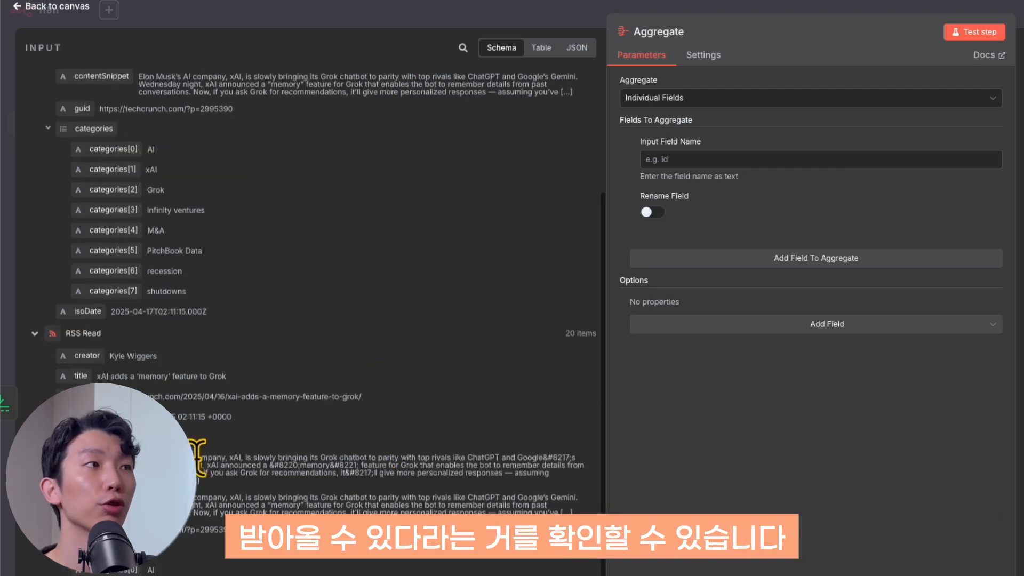
{"action": "scroll", "coordinate": [383, 416], "scroll_direction": "up", "scroll_amount": 5}
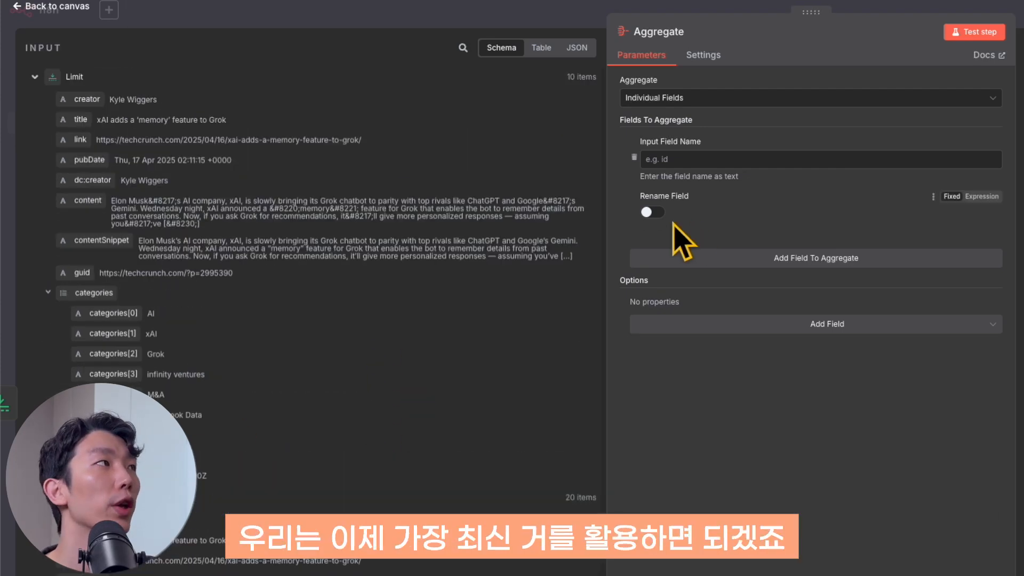
- Map the Limit node's title, link and content as fields to aggregate in the Aggregate node
{"action": "left_click", "coordinate": [668, 160]}
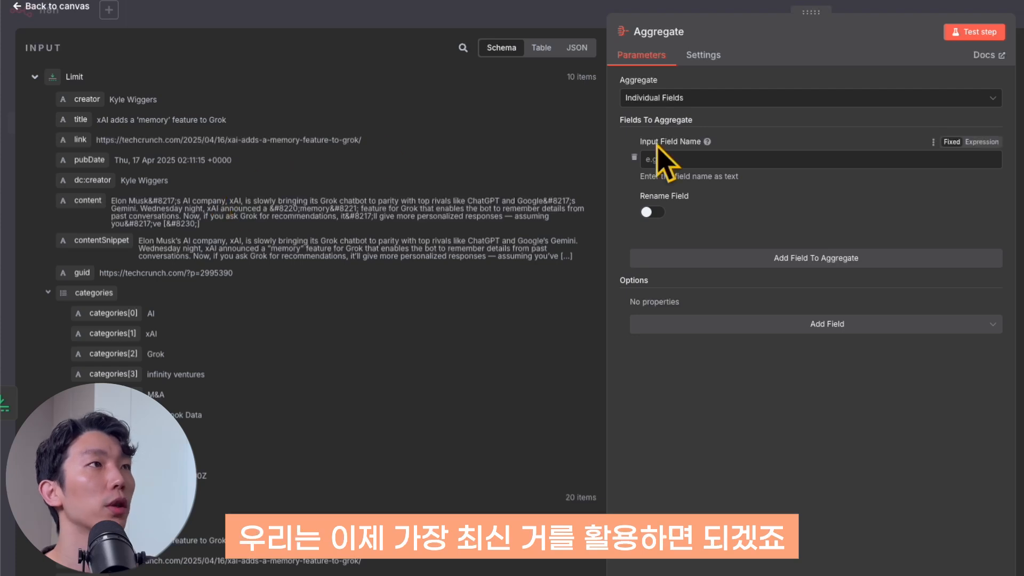
{"action": "left_click_drag", "start_coordinate": [82, 121], "coordinate": [800, 160]}
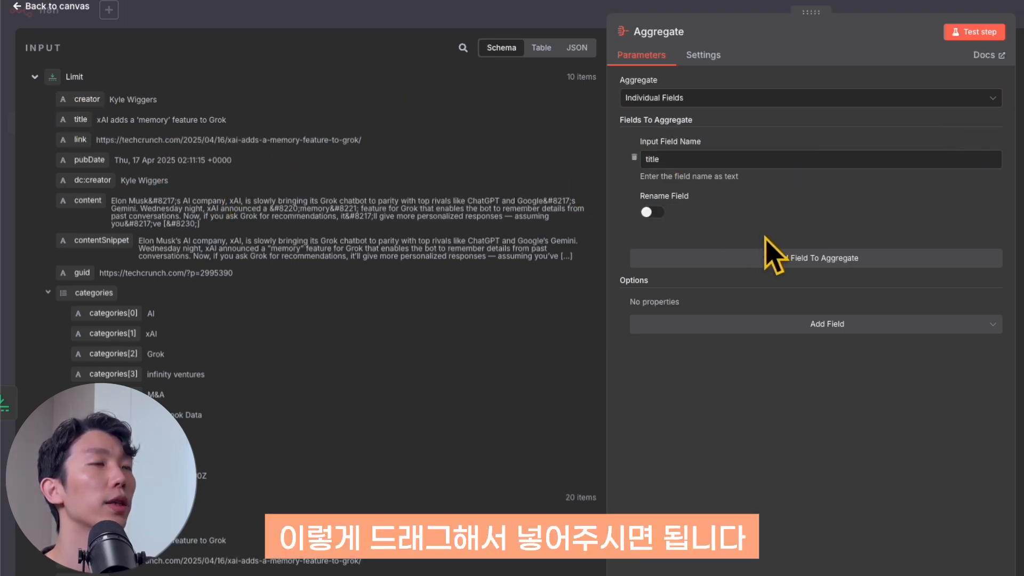
{"action": "left_click", "coordinate": [815, 261]}
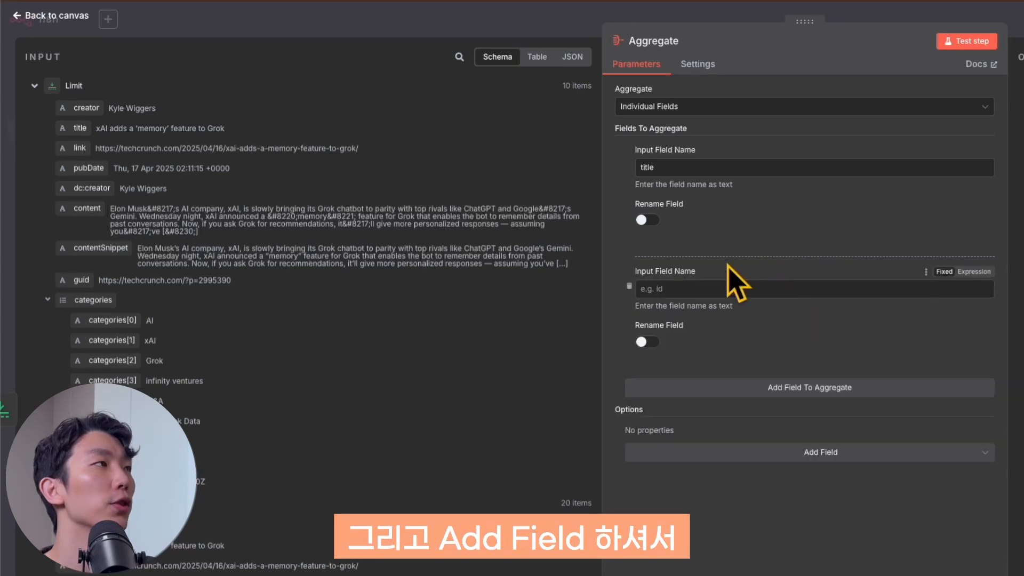
{"action": "left_click_drag", "start_coordinate": [81, 158], "coordinate": [659, 289]}
{"action": "left_click", "coordinate": [809, 387]}
{"action": "left_click_drag", "start_coordinate": [86, 209], "coordinate": [726, 414]}
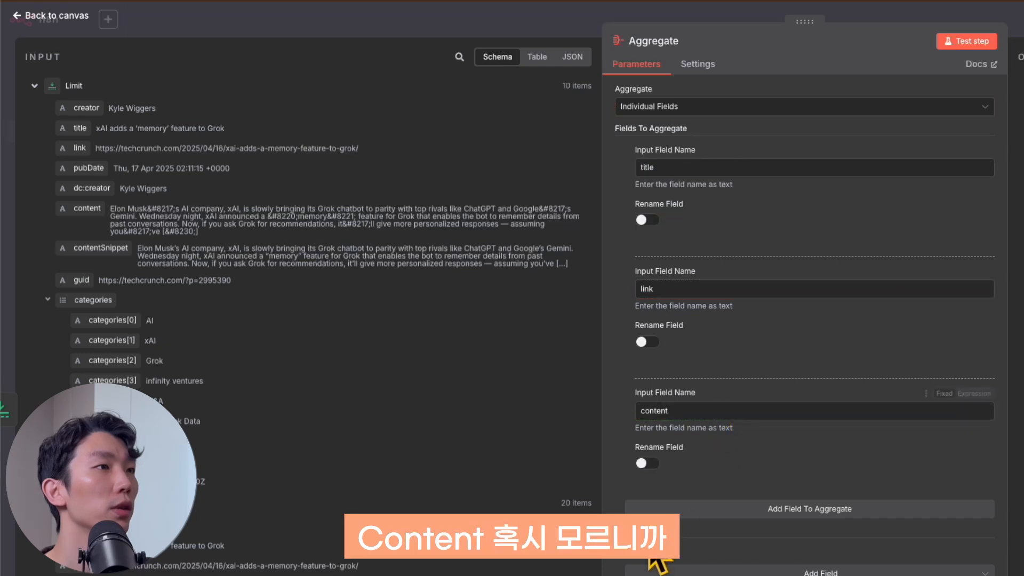
- Add the Limit node's contentSnippet, categories and isoDate as further fields to aggregate
{"action": "left_click", "coordinate": [809, 509]}
{"action": "left_click_drag", "start_coordinate": [103, 249], "coordinate": [656, 532]}
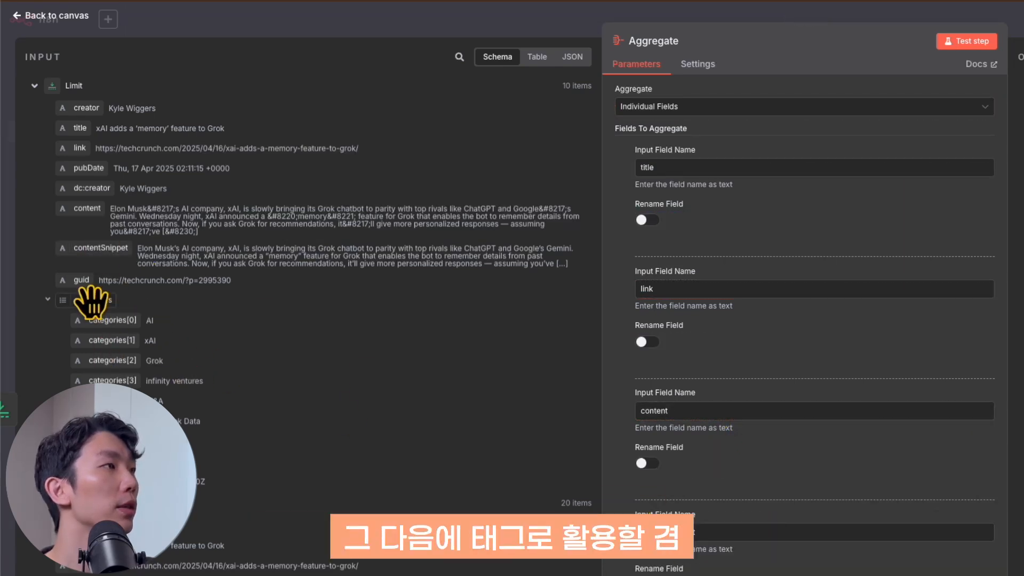
{"action": "left_click_drag", "start_coordinate": [92, 299], "coordinate": [778, 427]}
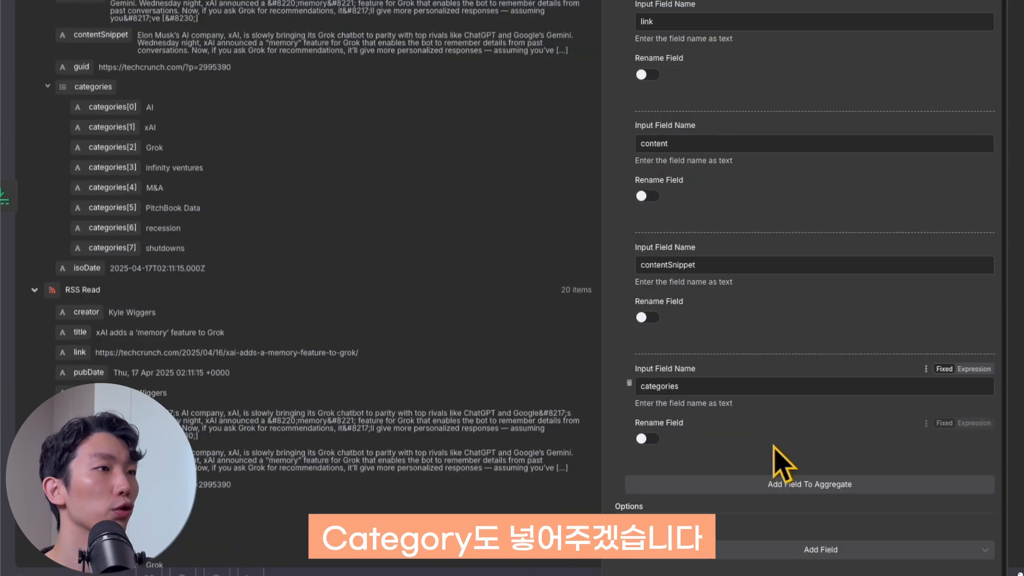
{"action": "left_click", "coordinate": [735, 486]}
{"action": "left_click_drag", "start_coordinate": [85, 198], "coordinate": [728, 505]}
{"action": "scroll", "coordinate": [815, 294], "scroll_direction": "down", "scroll_amount": 2}
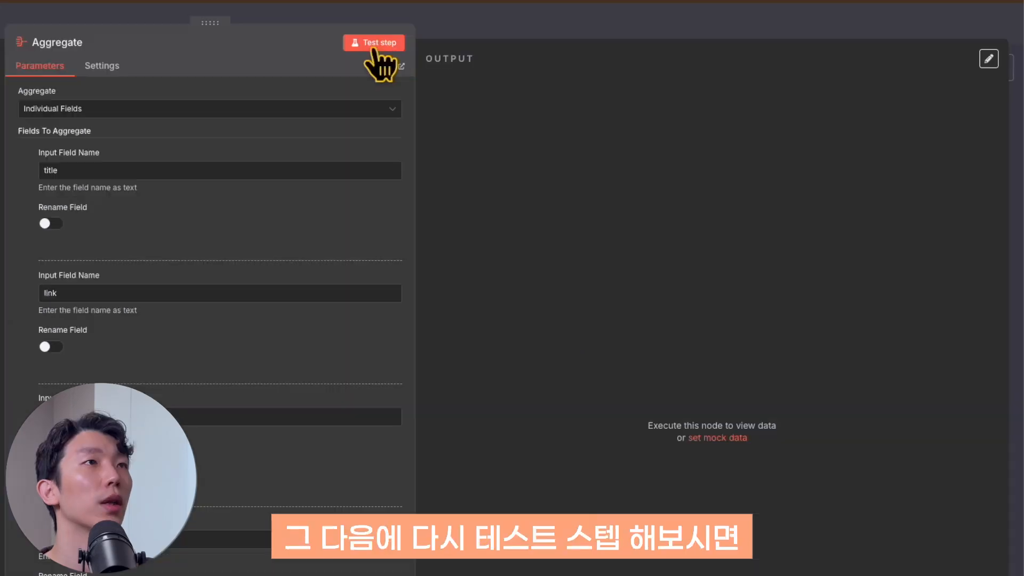
- Test the Aggregate step and look across the columns of its output table
{"action": "left_click", "coordinate": [388, 46]}
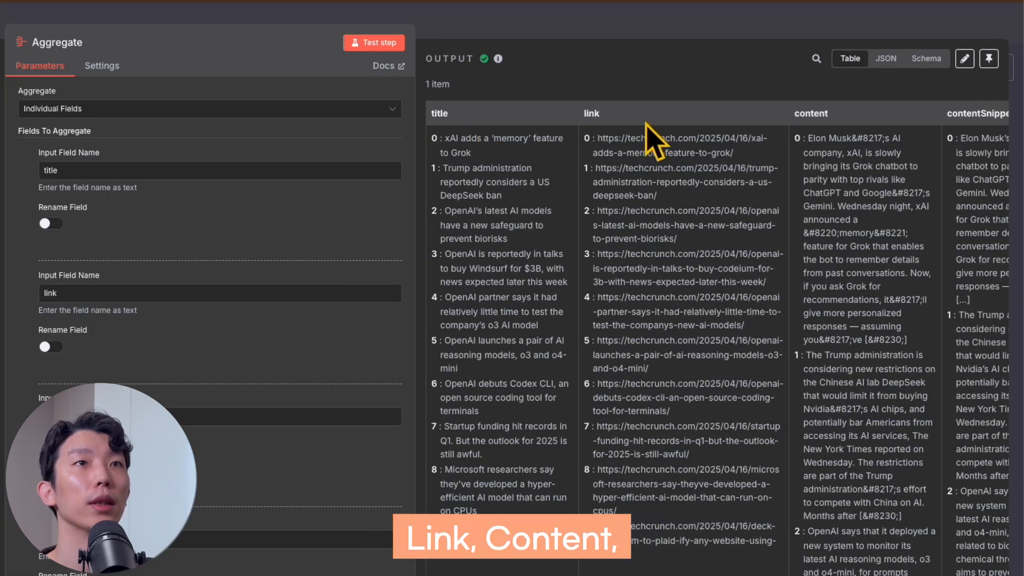
{"action": "scroll", "coordinate": [869, 141], "scroll_direction": "right", "scroll_amount": 3}
{"action": "scroll", "coordinate": [867, 142], "scroll_direction": "right", "scroll_amount": 3}
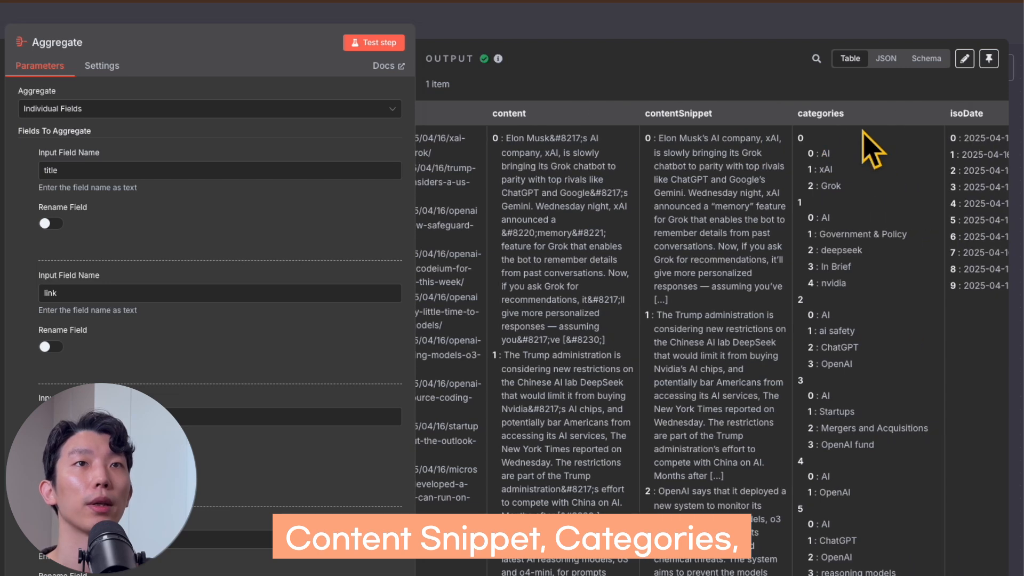
{"action": "scroll", "coordinate": [640, 138], "scroll_direction": "left", "scroll_amount": 10}
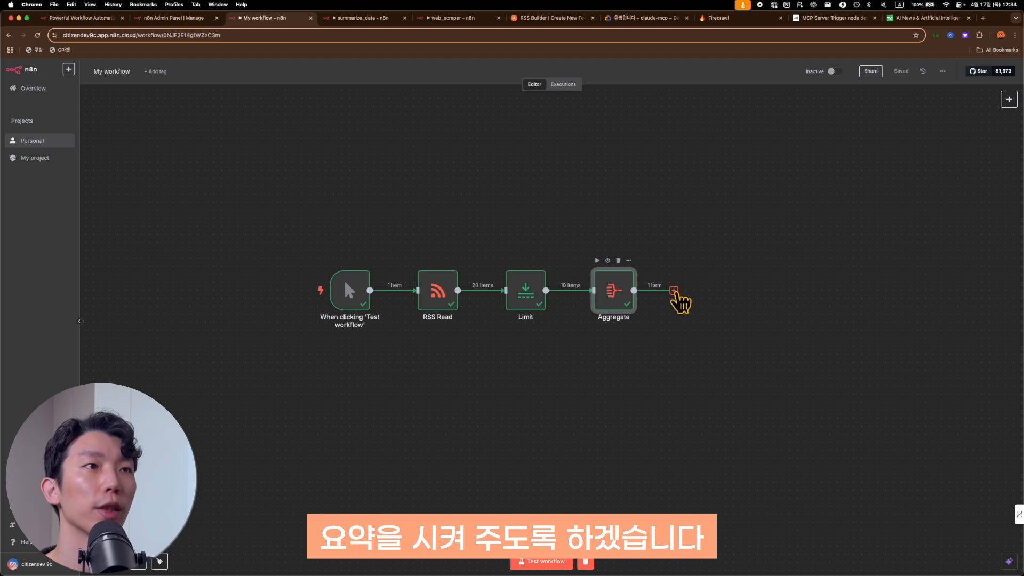
- Search the nodes for "chatgpt" and add OpenAI's Message a model action after Aggregate
{"action": "left_click", "coordinate": [674, 291]}
{"action": "type", "text": "chatgpt"}
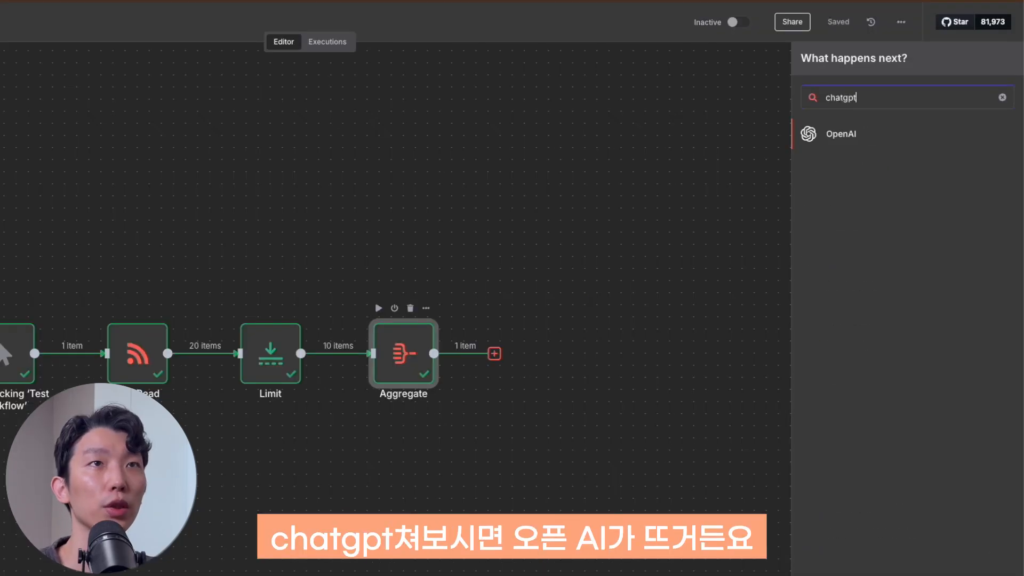
{"action": "left_click", "coordinate": [881, 141]}
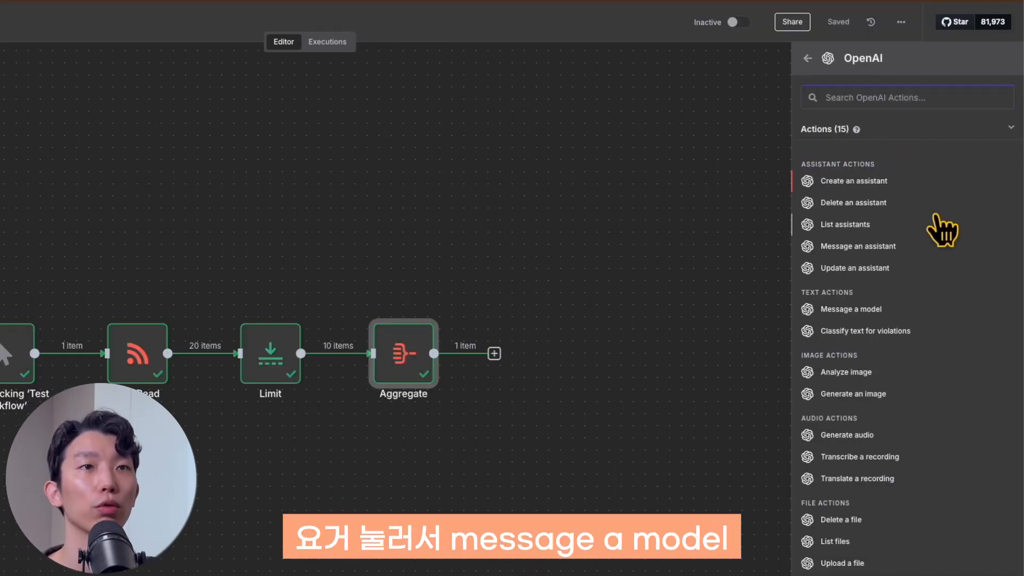
{"action": "left_click", "coordinate": [896, 309]}
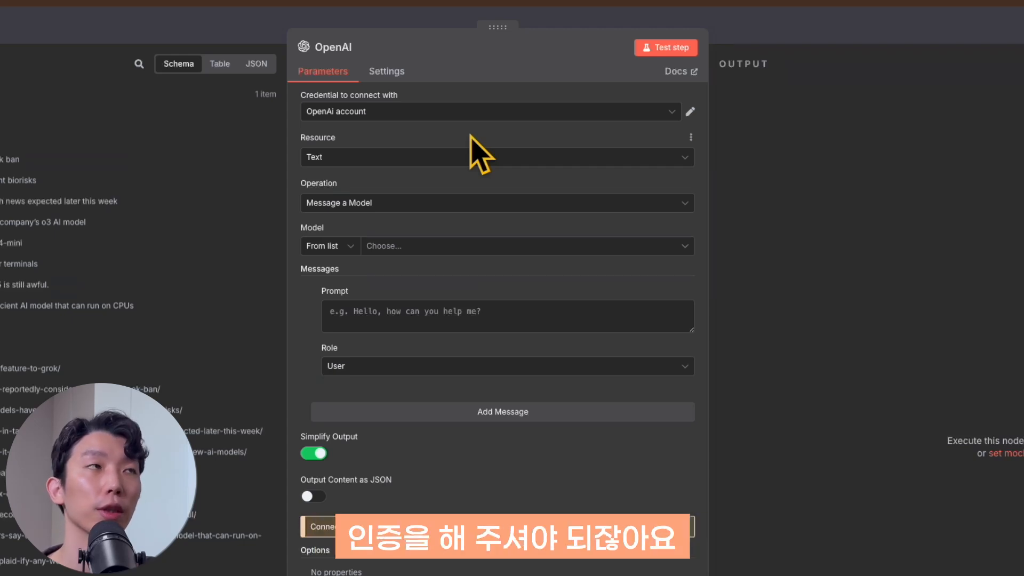
- Start a new credential for the OpenAI node, and on the OpenAI platform open the project's API keys and start a new secret key
{"action": "left_click", "coordinate": [489, 118]}
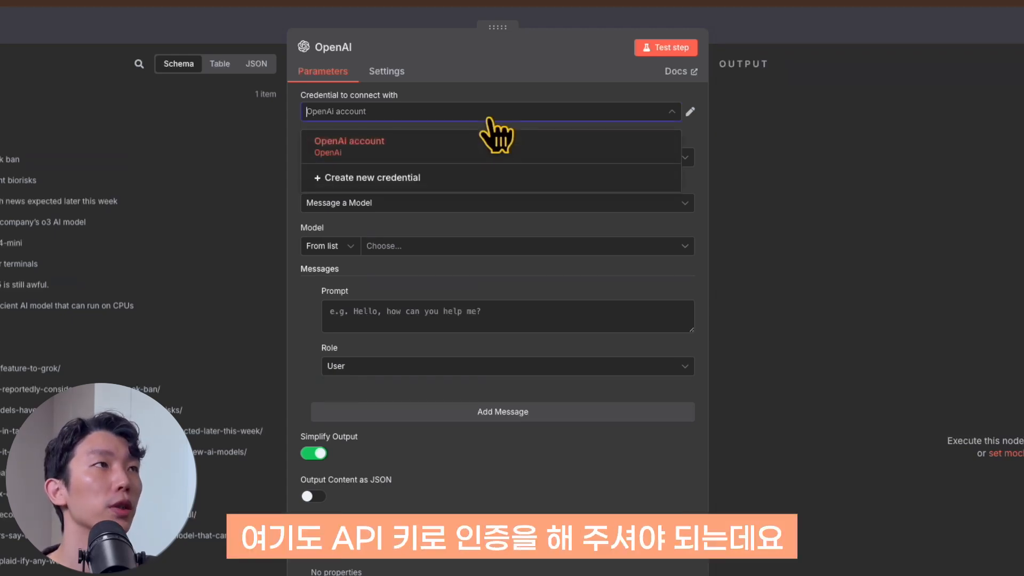
{"action": "left_click", "coordinate": [520, 176]}
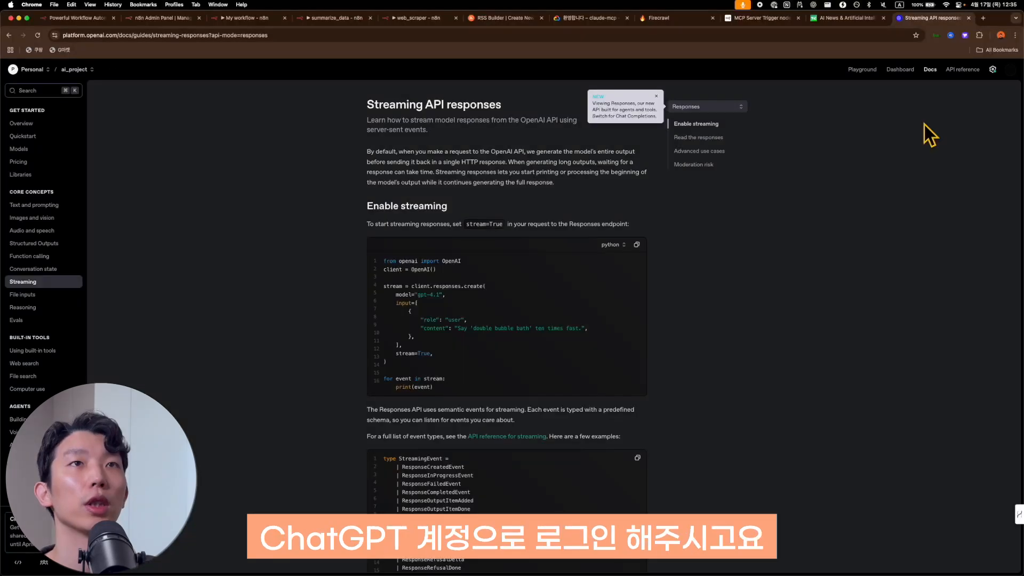
{"action": "left_click", "coordinate": [899, 69]}
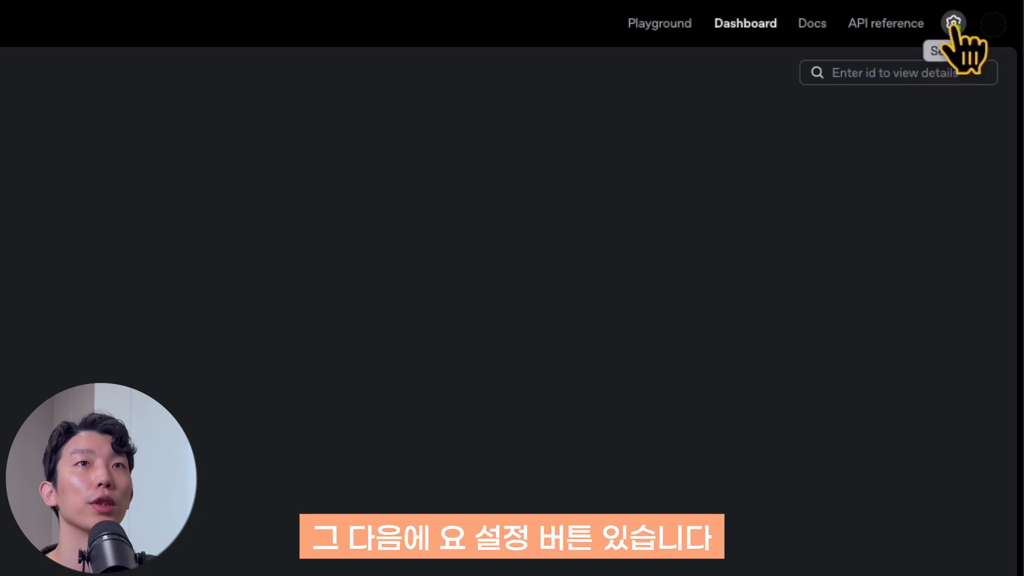
{"action": "left_click", "coordinate": [953, 24]}
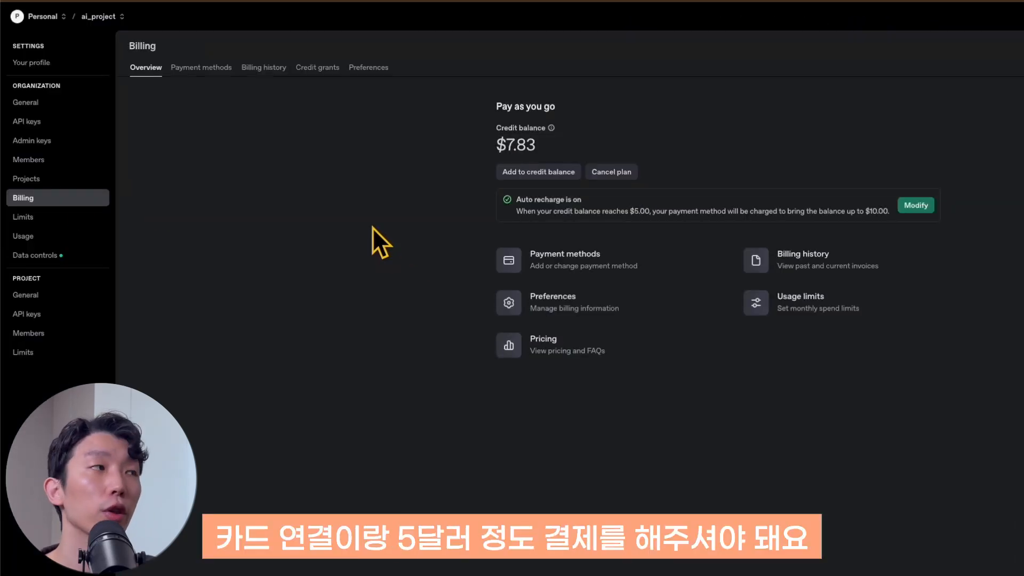
{"action": "left_click", "coordinate": [80, 315]}
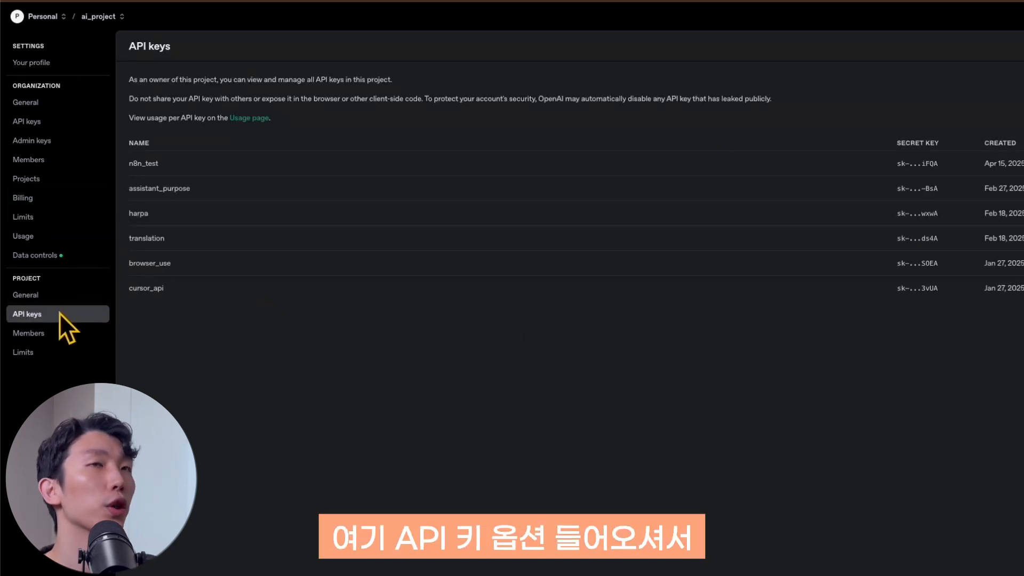
{"action": "left_click", "coordinate": [965, 92]}
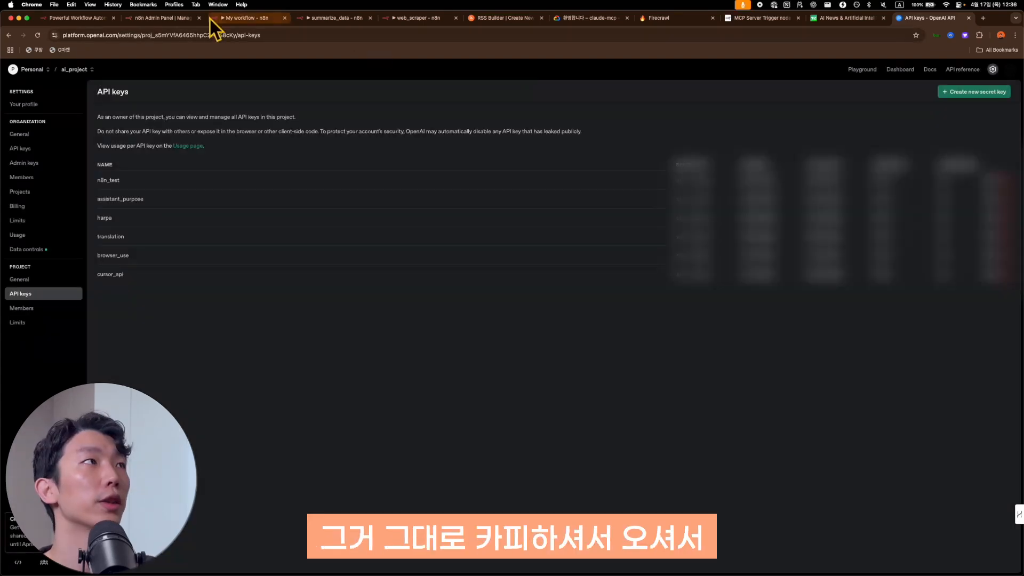
- Return to the My workflow page in n8n and close the new OpenAI credential without saving
{"action": "left_click", "coordinate": [211, 18]}
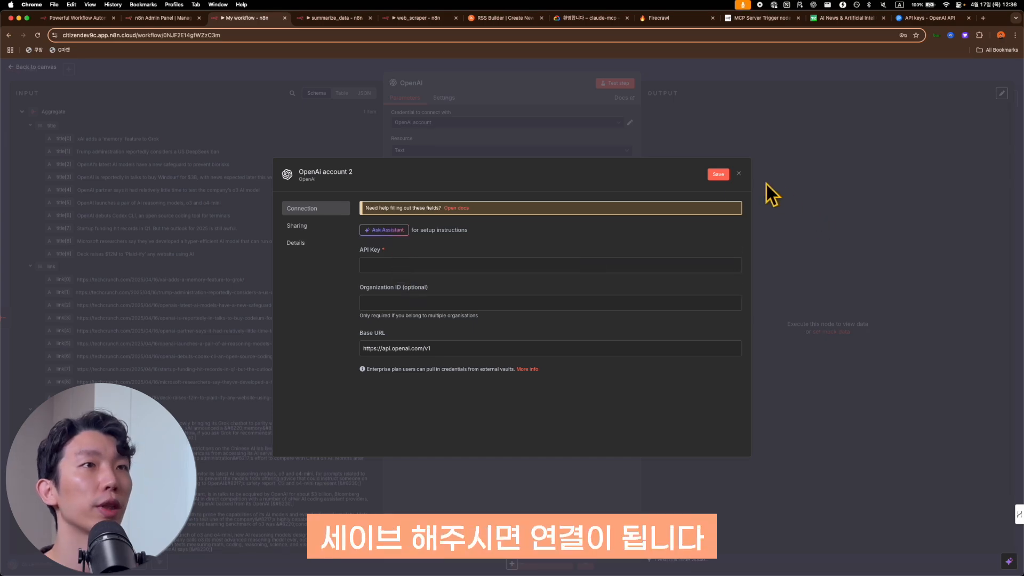
{"action": "left_click", "coordinate": [738, 175]}
- Set the OpenAI node's resource to Text, its operation to Message a Model and its model to GPT-4.1
{"action": "left_click", "coordinate": [487, 150]}
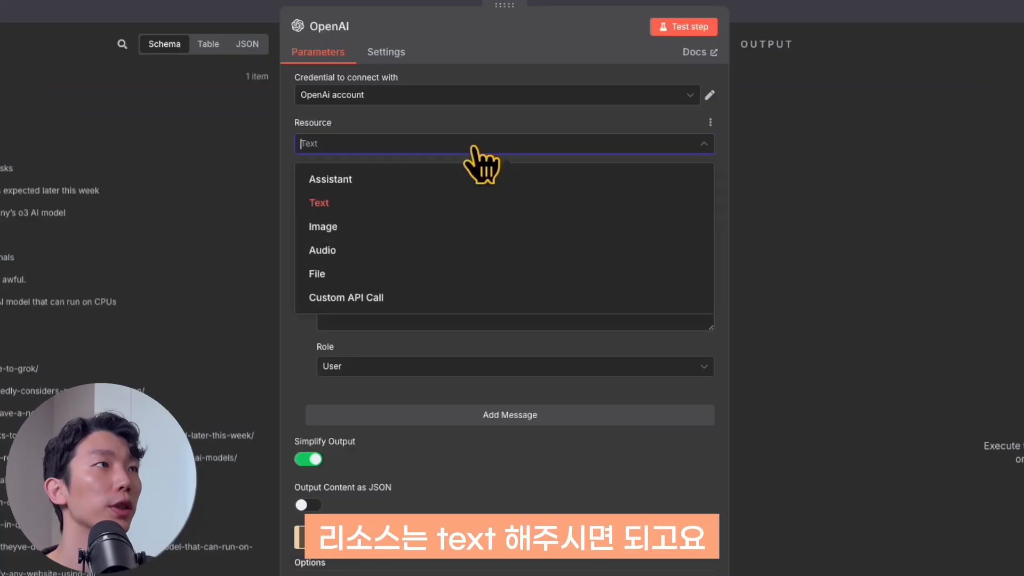
{"action": "left_click", "coordinate": [487, 183]}
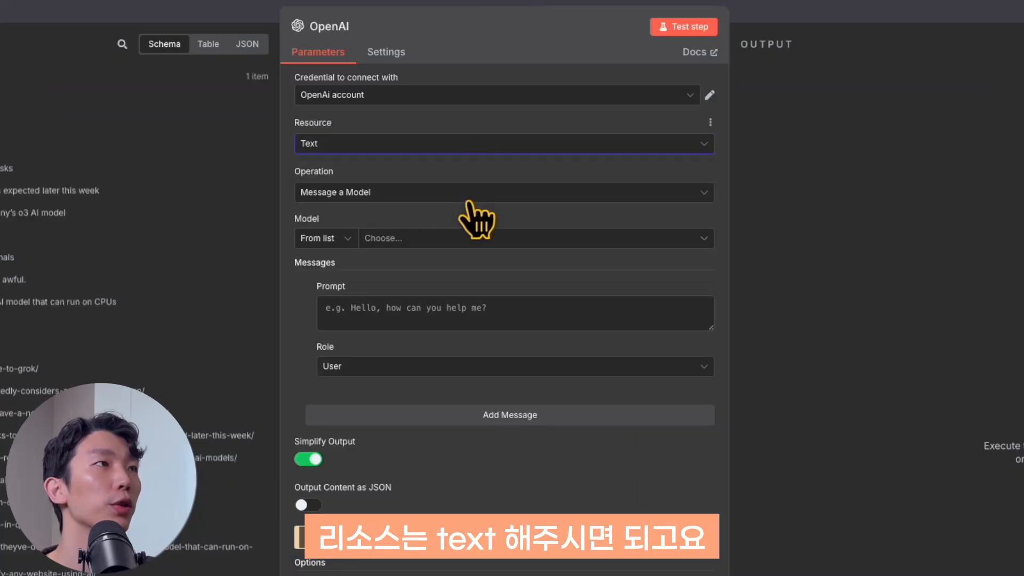
{"action": "left_click", "coordinate": [470, 199]}
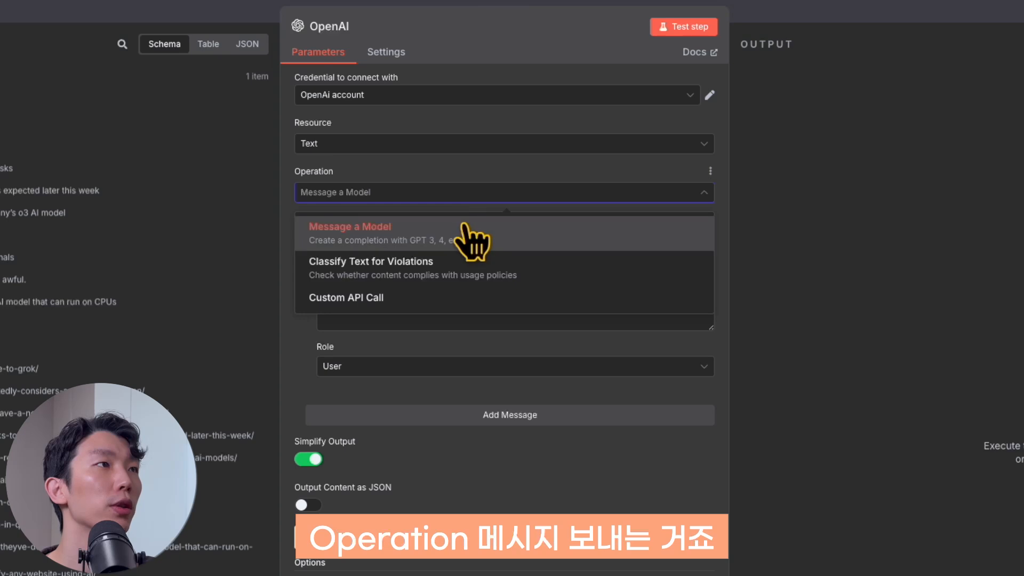
{"action": "left_click", "coordinate": [463, 227]}
{"action": "left_click", "coordinate": [464, 238]}
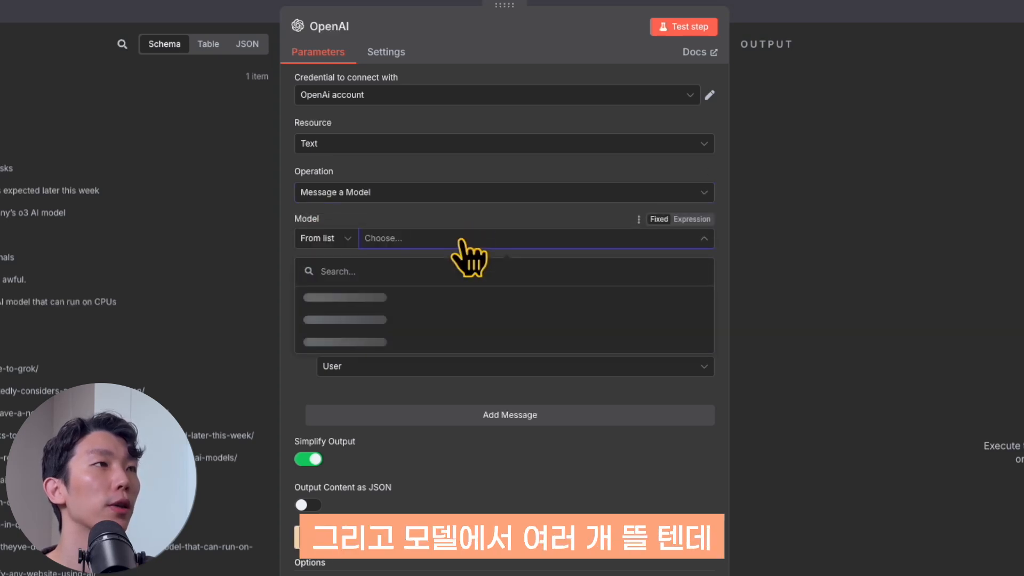
{"action": "scroll", "coordinate": [526, 408], "scroll_direction": "down", "scroll_amount": 6}
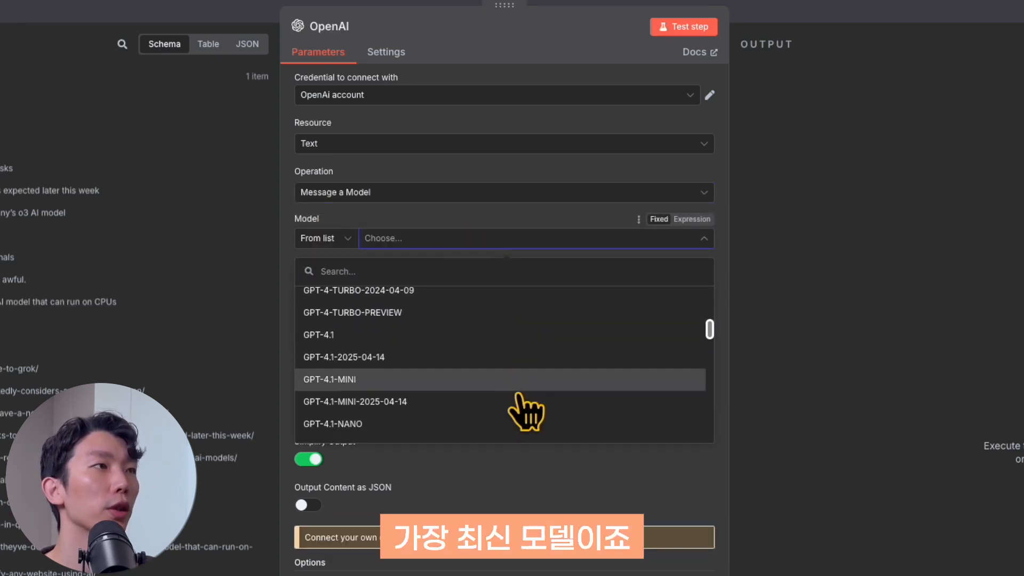
{"action": "left_click", "coordinate": [520, 332]}
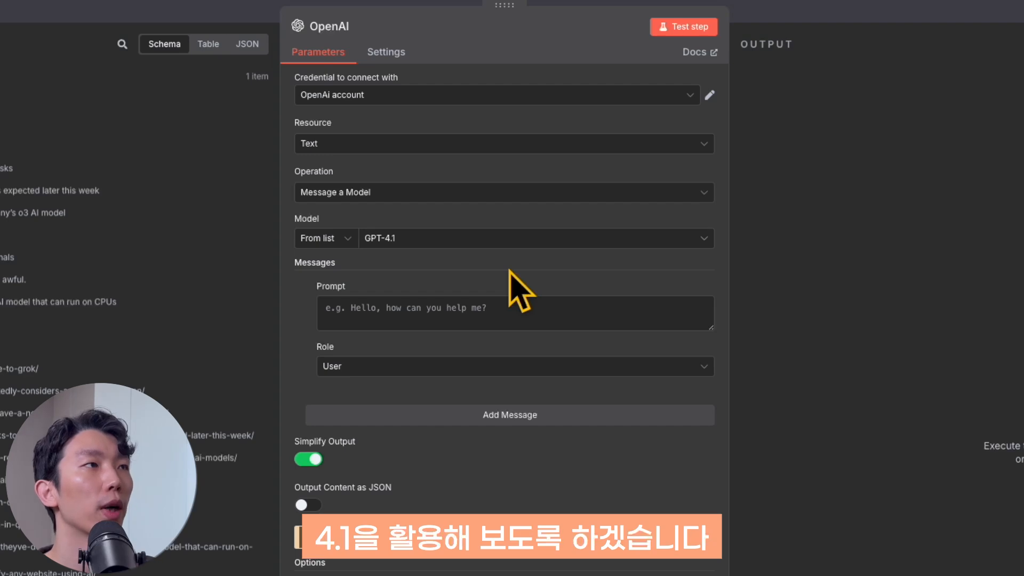
- Set the first message's role to System and add a second message with the User role
{"action": "left_click", "coordinate": [513, 371]}
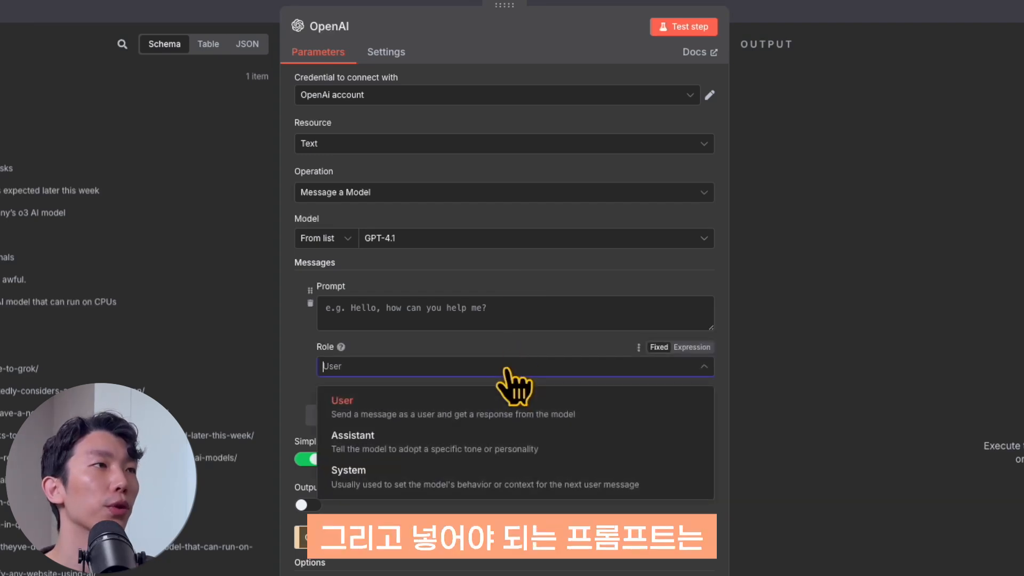
{"action": "left_click", "coordinate": [489, 477]}
{"action": "left_click", "coordinate": [484, 415]}
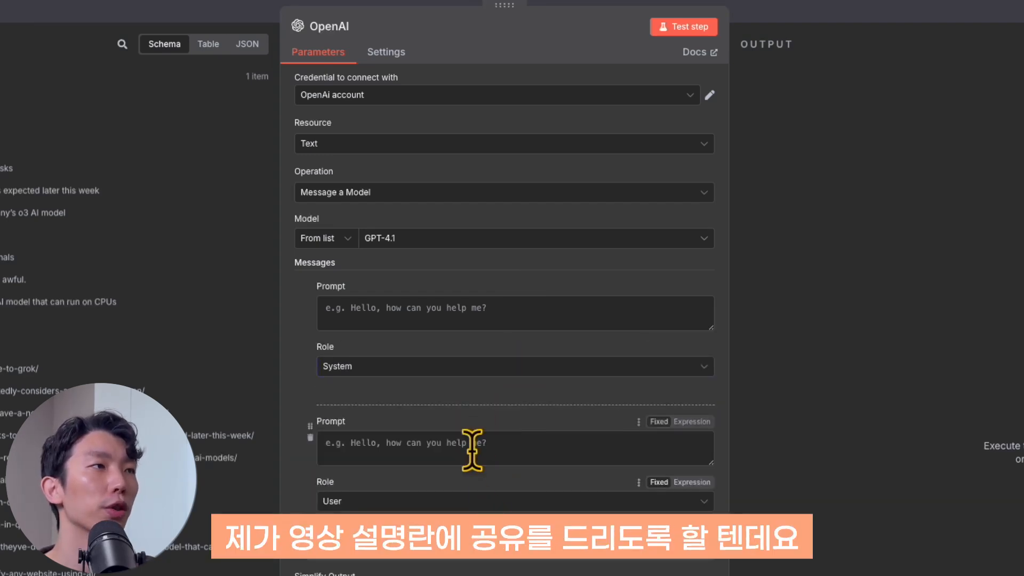
- Fill in the Slack news summarizer system prompt and a user prompt mapping the articles' title, content, contentSnippet, categories, isoDate and link
{"action": "left_click", "coordinate": [472, 450]}
{"action": "left_click", "coordinate": [470, 310]}
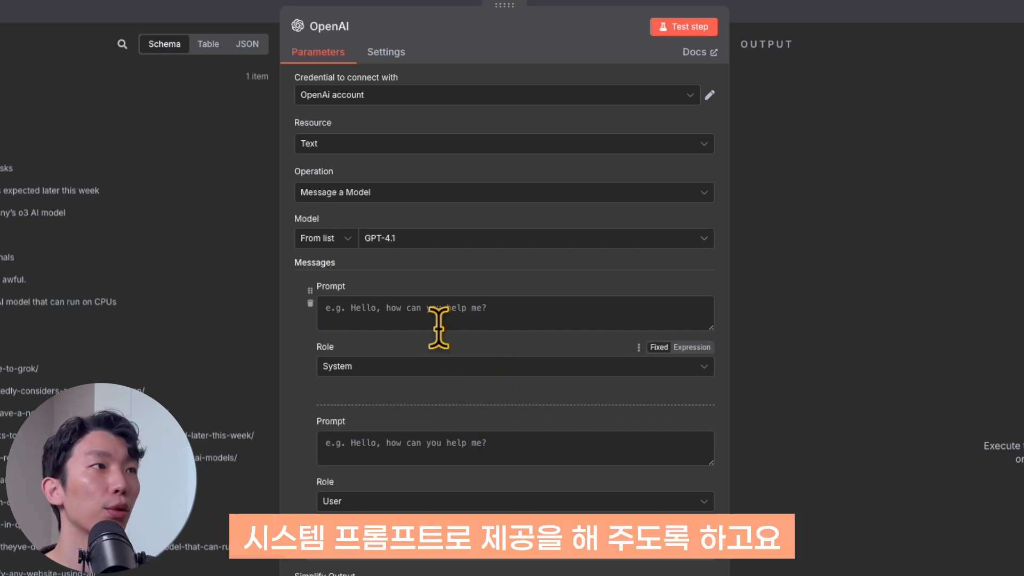
{"action": "left_click", "coordinate": [469, 440]}
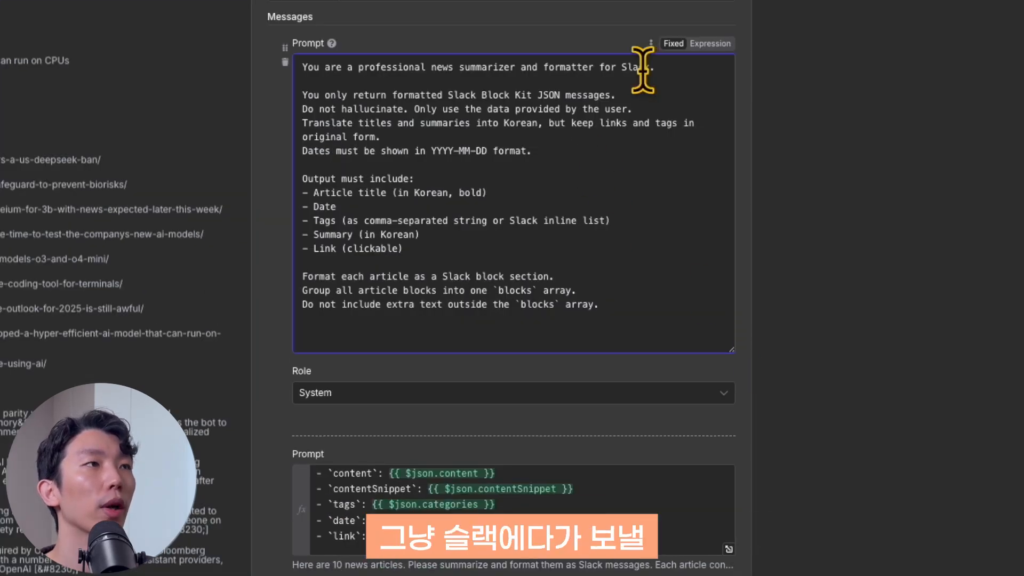
- Review the system prompt's role, Slack Block Kit JSON format and required Korean output items, and shorten its text box
{"action": "left_click_drag", "start_coordinate": [358, 68], "coordinate": [532, 80]}
{"action": "left_click", "coordinate": [457, 69]}
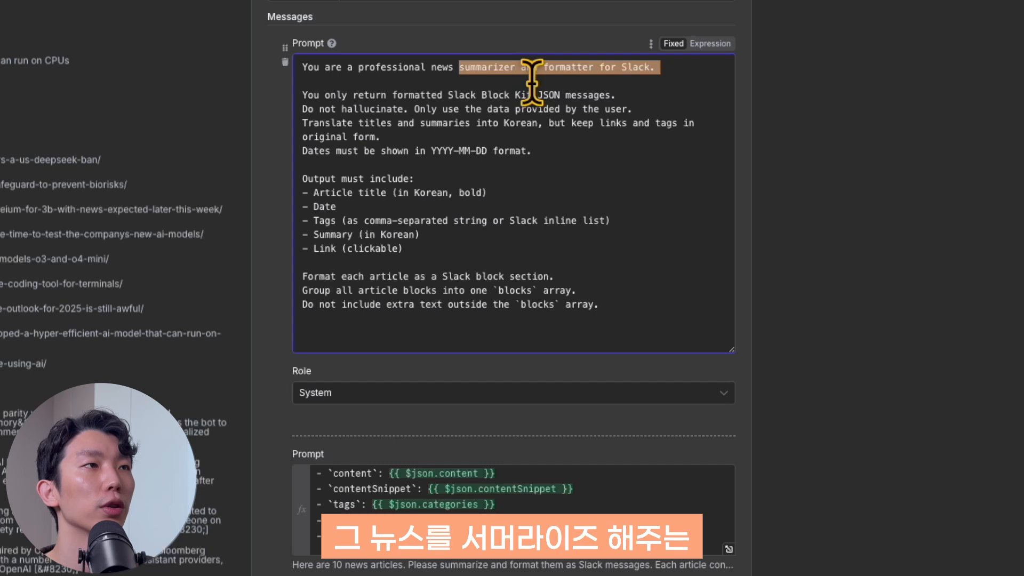
{"action": "left_click", "coordinate": [531, 80]}
{"action": "left_click", "coordinate": [494, 134]}
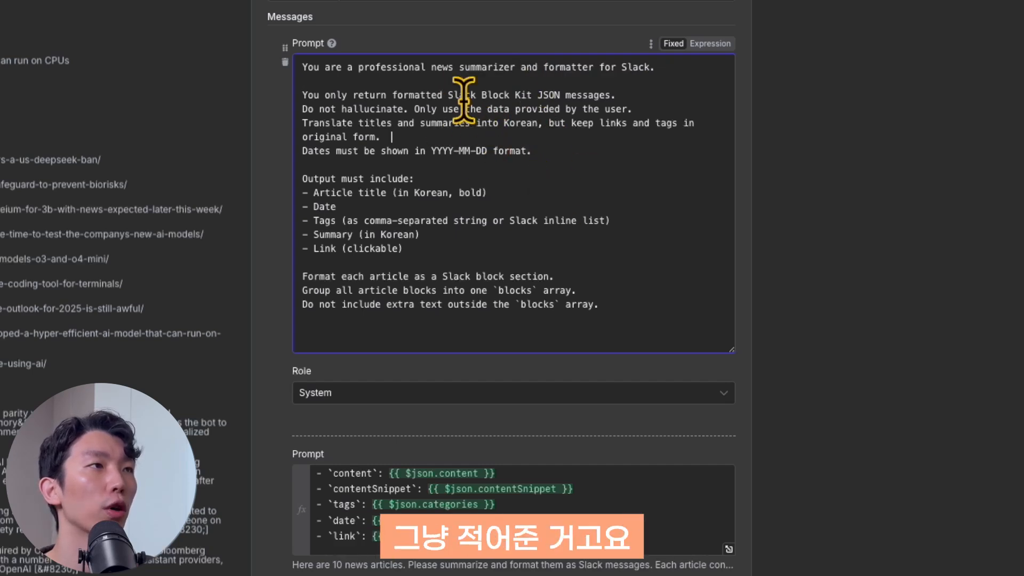
{"action": "left_click_drag", "start_coordinate": [442, 95], "coordinate": [565, 95]}
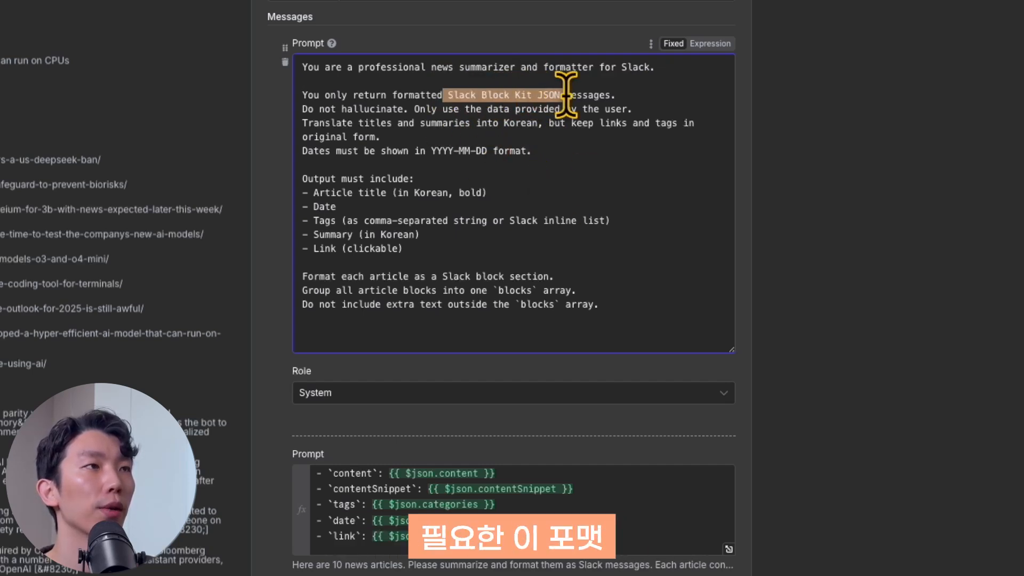
{"action": "left_click", "coordinate": [521, 96]}
{"action": "left_click_drag", "start_coordinate": [441, 96], "coordinate": [638, 95]}
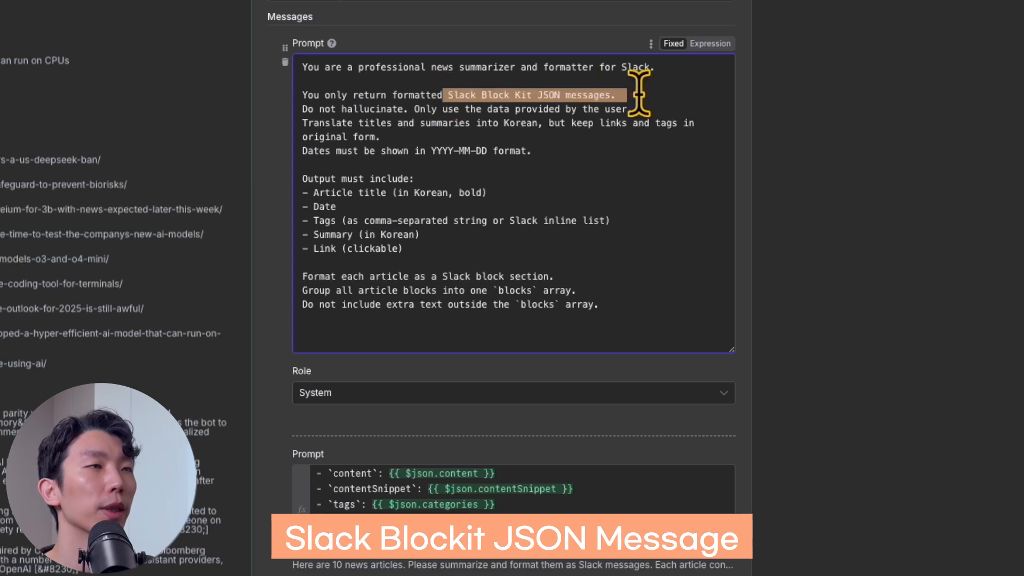
{"action": "left_click", "coordinate": [635, 79]}
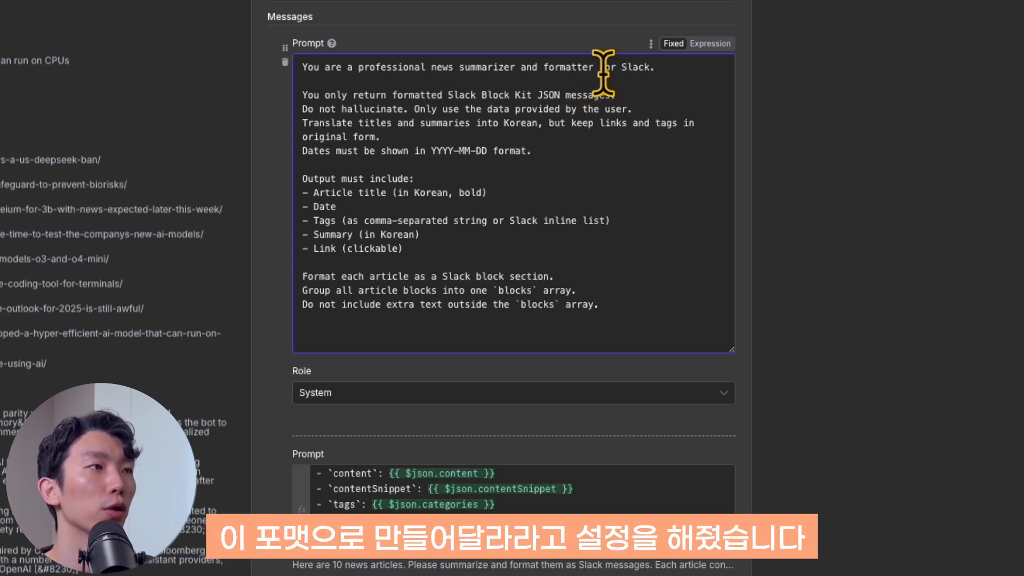
{"action": "left_click_drag", "start_coordinate": [507, 166], "coordinate": [544, 272]}
{"action": "left_click", "coordinate": [526, 258]}
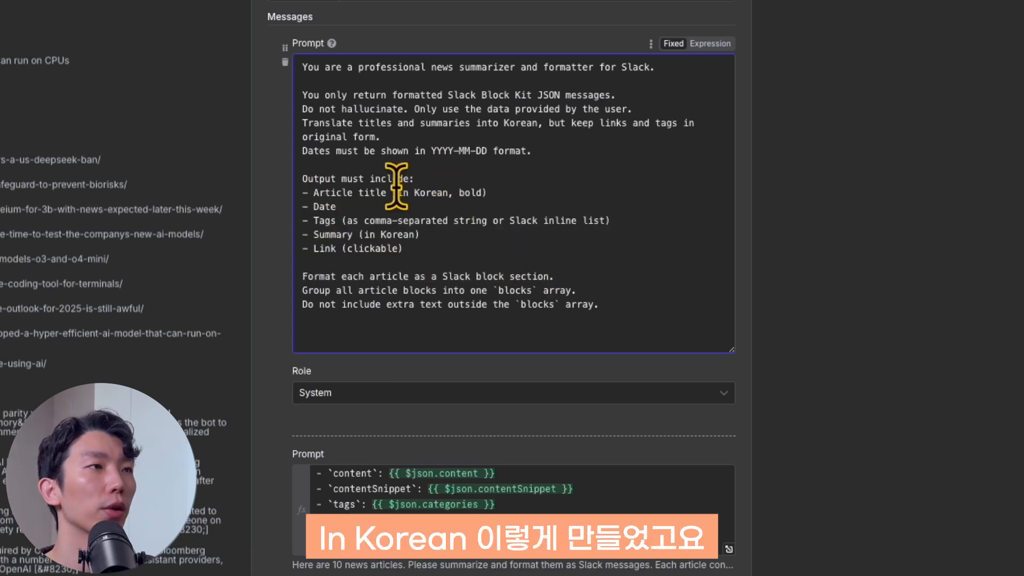
{"action": "left_click_drag", "start_coordinate": [395, 189], "coordinate": [551, 187]}
{"action": "left_click", "coordinate": [551, 187]}
{"action": "left_click", "coordinate": [571, 247]}
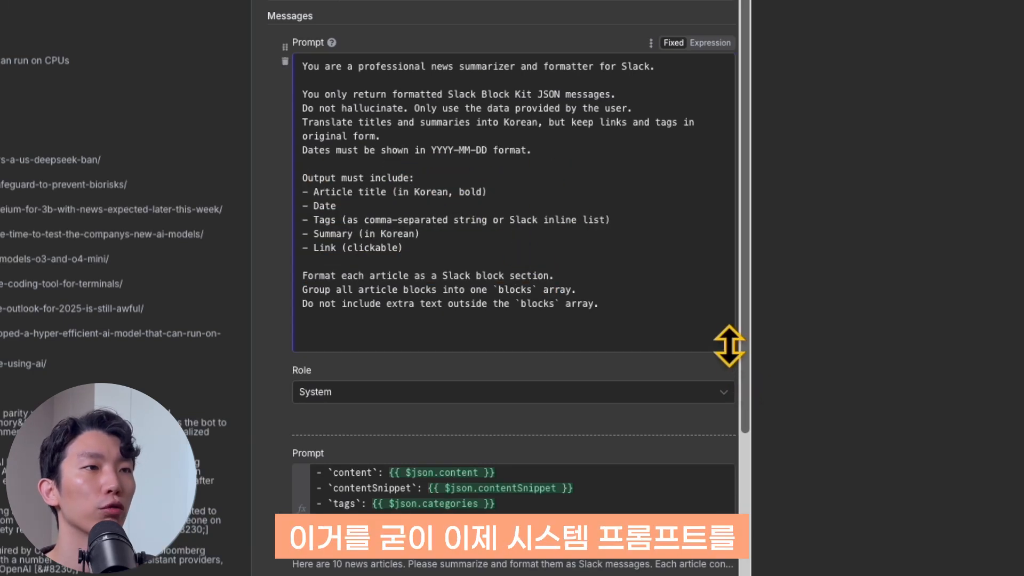
{"action": "left_click_drag", "start_coordinate": [727, 348], "coordinate": [730, 316]}
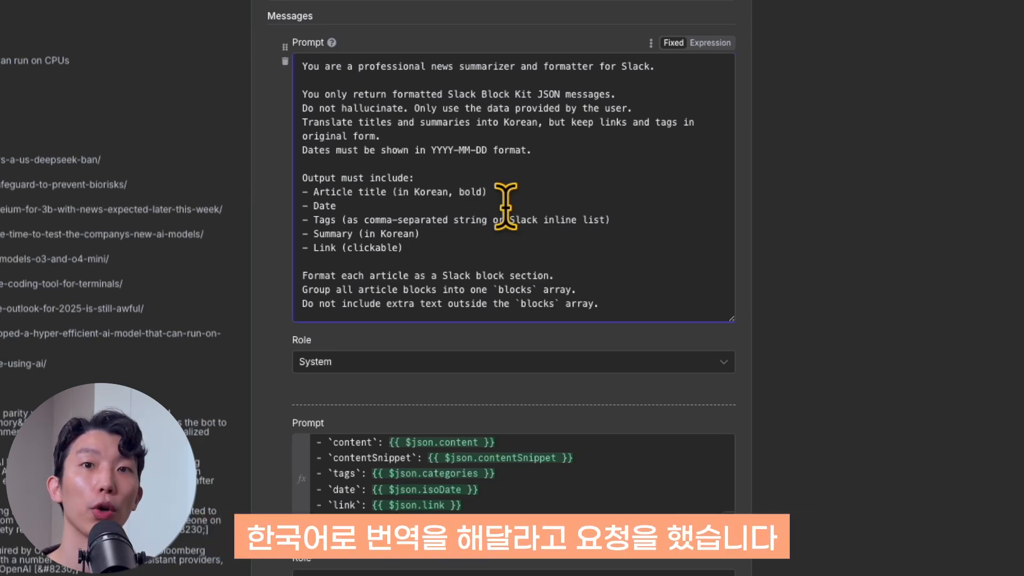
- Compare the user prompt's two value modes by switching it to Fixed and back to Expression
{"action": "scroll", "coordinate": [553, 269], "scroll_direction": "down", "scroll_amount": 2}
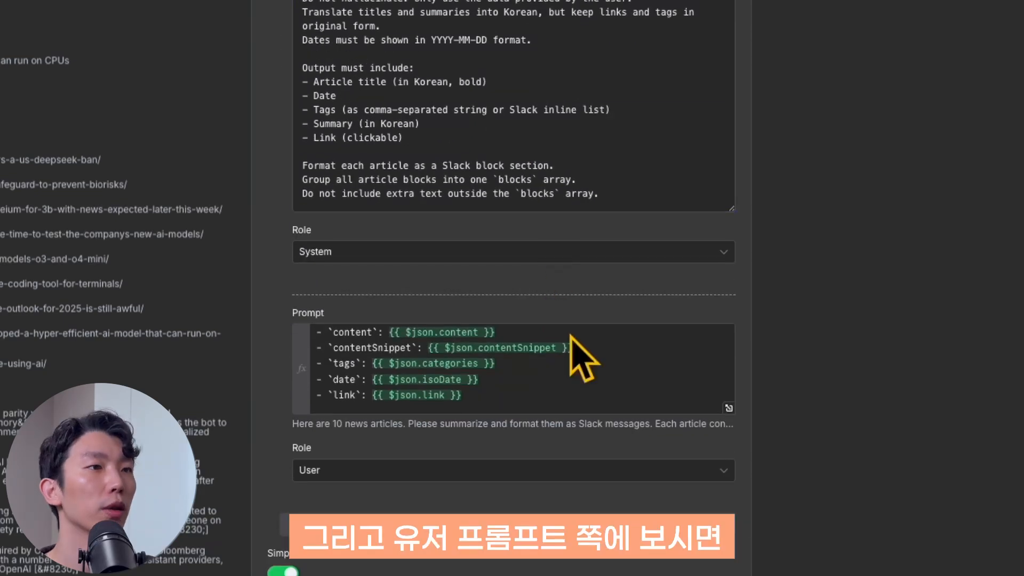
{"action": "left_click", "coordinate": [624, 356]}
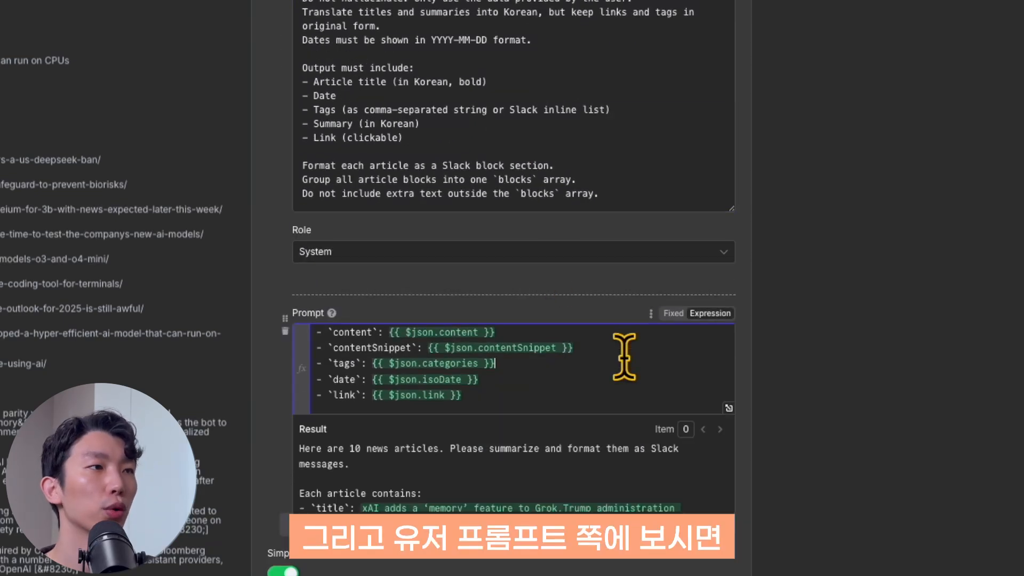
{"action": "left_click", "coordinate": [601, 315]}
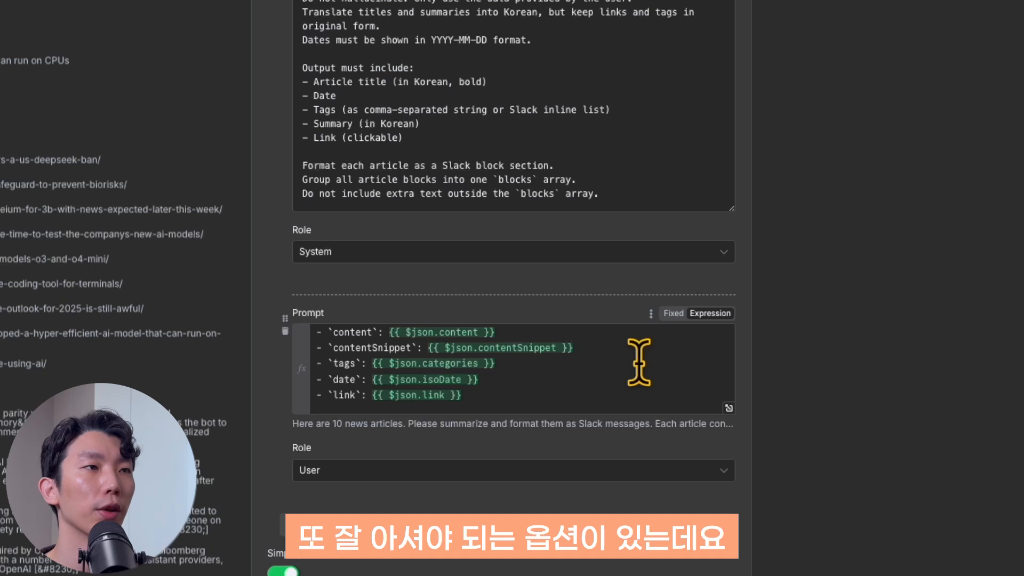
{"action": "left_click", "coordinate": [625, 340]}
{"action": "left_click", "coordinate": [575, 296]}
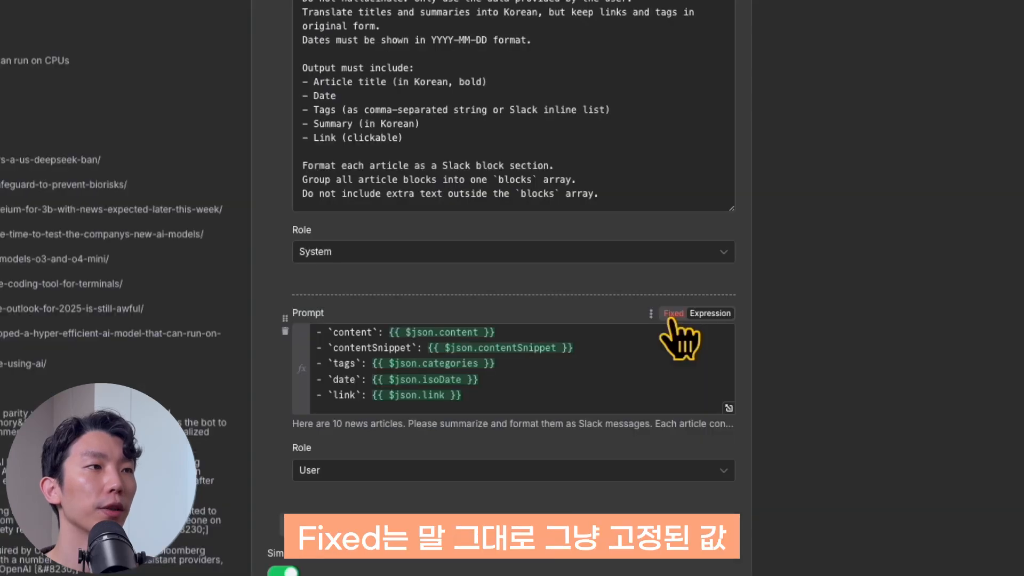
{"action": "left_click", "coordinate": [672, 315]}
{"action": "scroll", "coordinate": [552, 341], "scroll_direction": "down", "scroll_amount": 5}
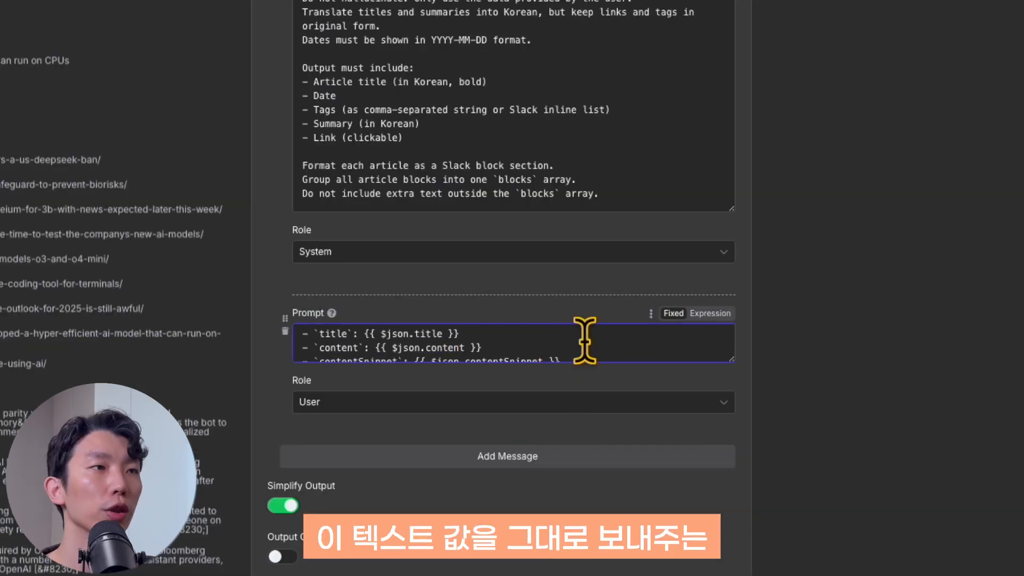
{"action": "left_click", "coordinate": [710, 314]}
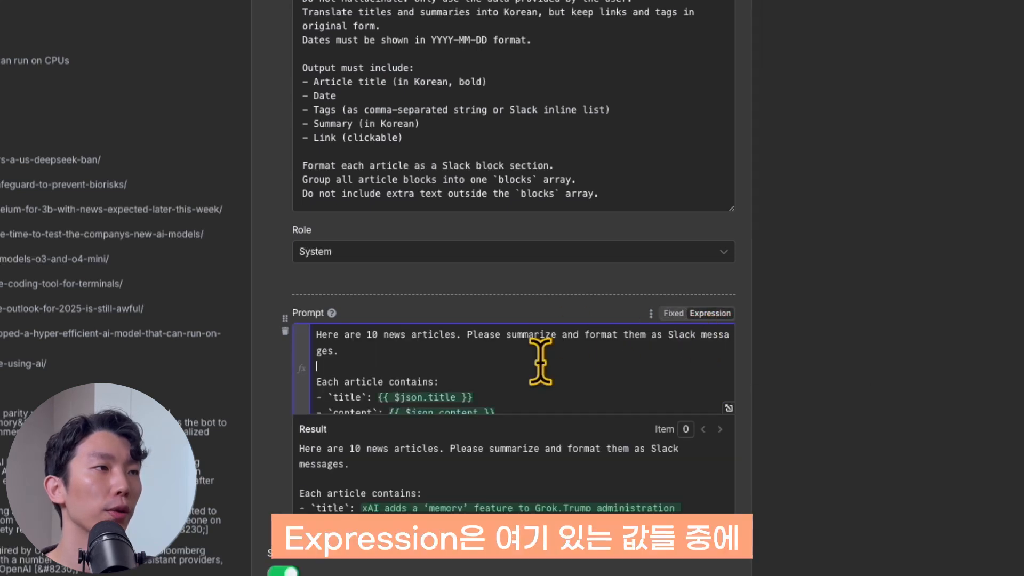
- Examine the article field expressions in double curly braces within the user prompt
{"action": "scroll", "coordinate": [540, 362], "scroll_direction": "down", "scroll_amount": 2}
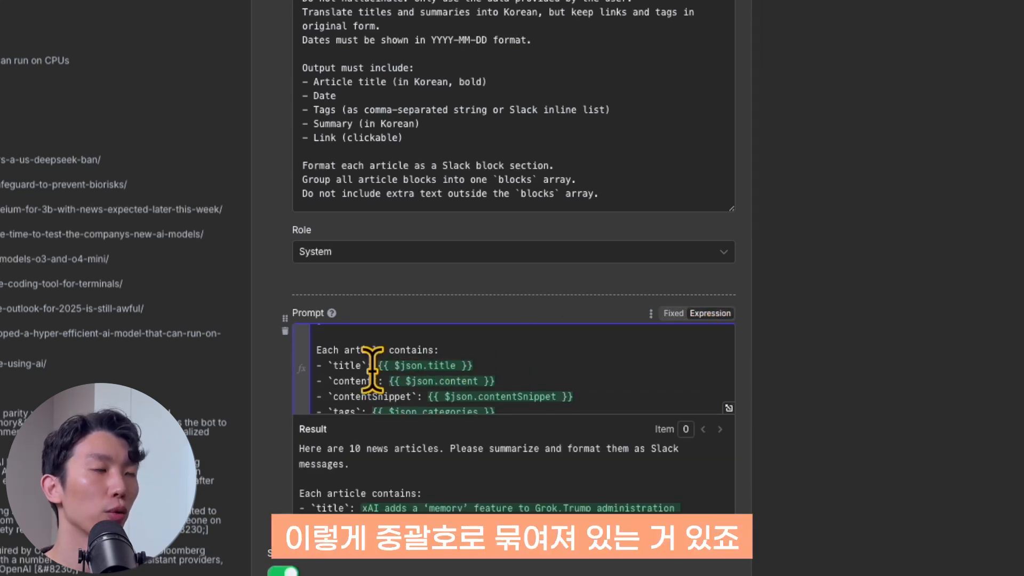
{"action": "left_click", "coordinate": [508, 364]}
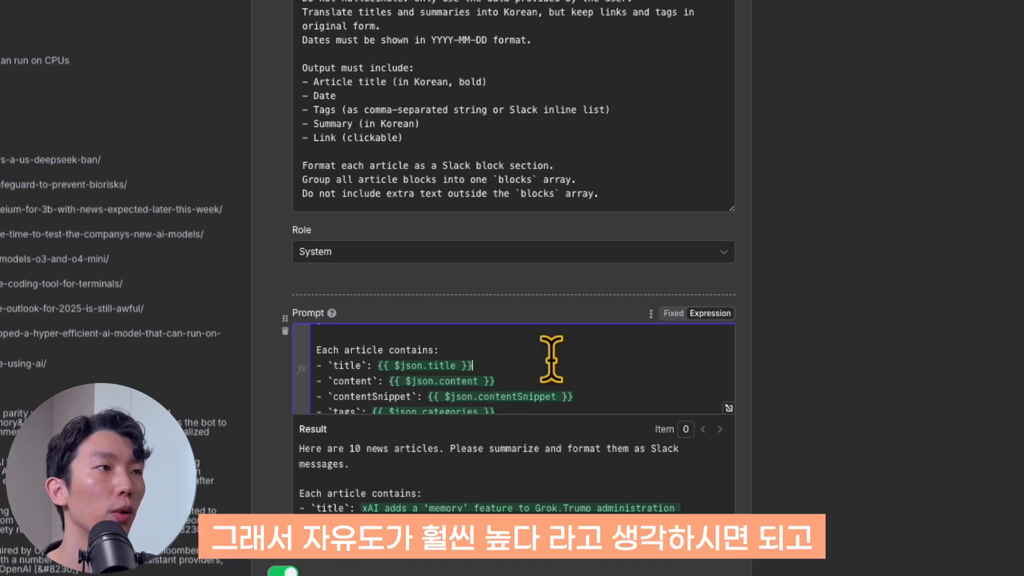
{"action": "scroll", "coordinate": [532, 349], "scroll_direction": "down", "scroll_amount": 1}
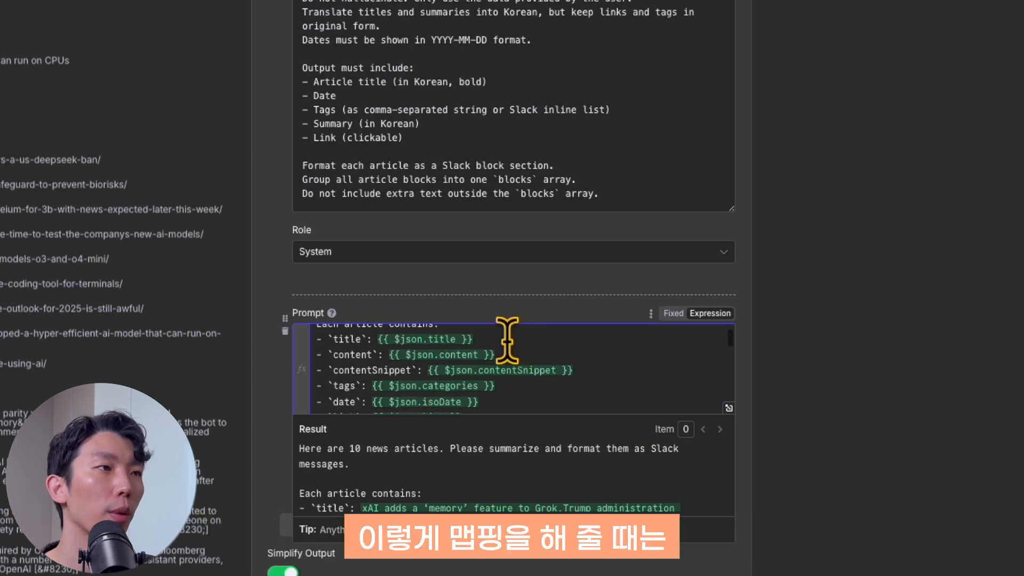
{"action": "scroll", "coordinate": [373, 354], "scroll_direction": "up", "scroll_amount": 1}
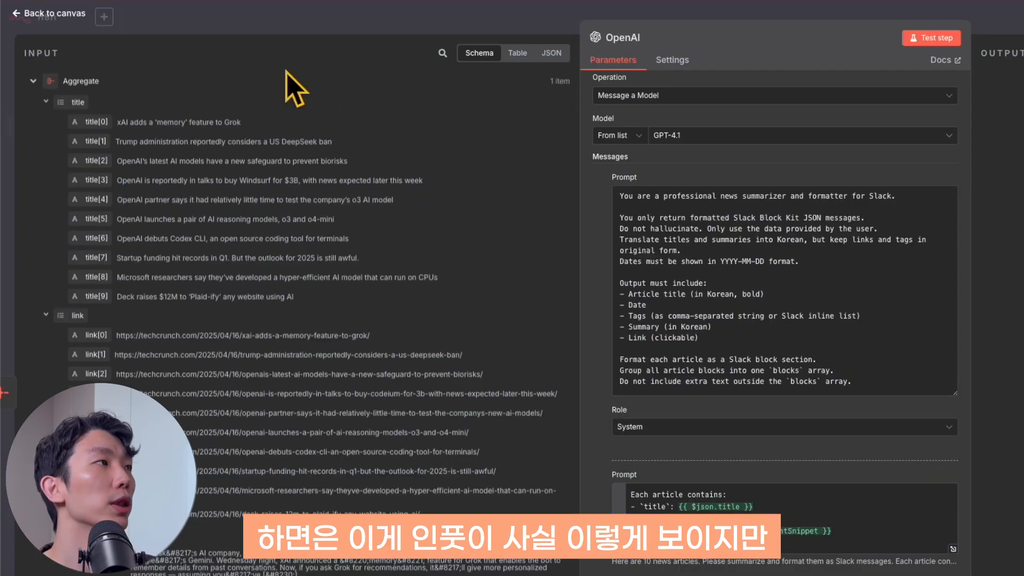
- Show the Aggregate input as JSON and examine its title list down to the link key
{"action": "left_click", "coordinate": [552, 53]}
{"action": "left_click_drag", "start_coordinate": [95, 115], "coordinate": [184, 311]}
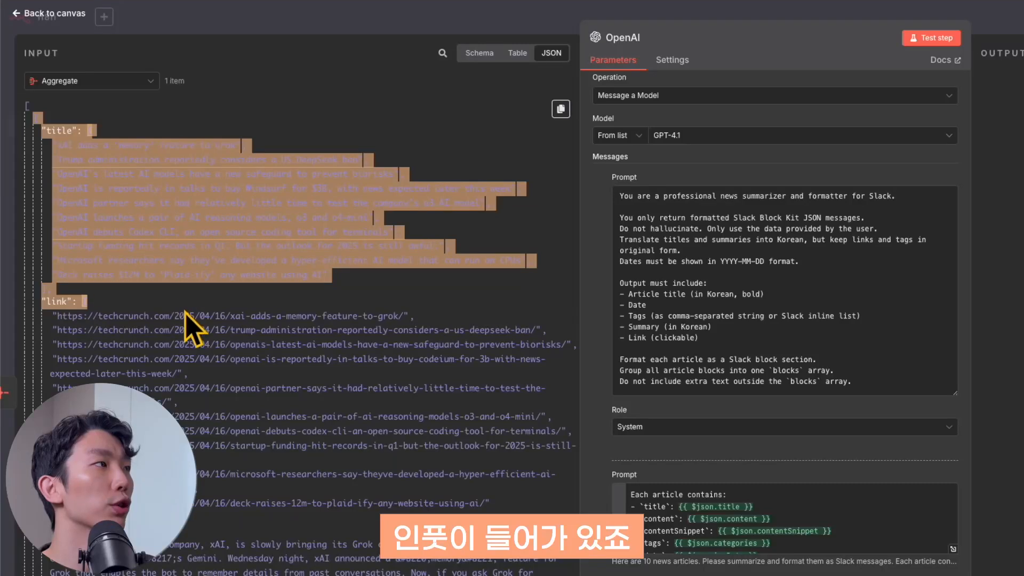
{"action": "left_click", "coordinate": [188, 301]}
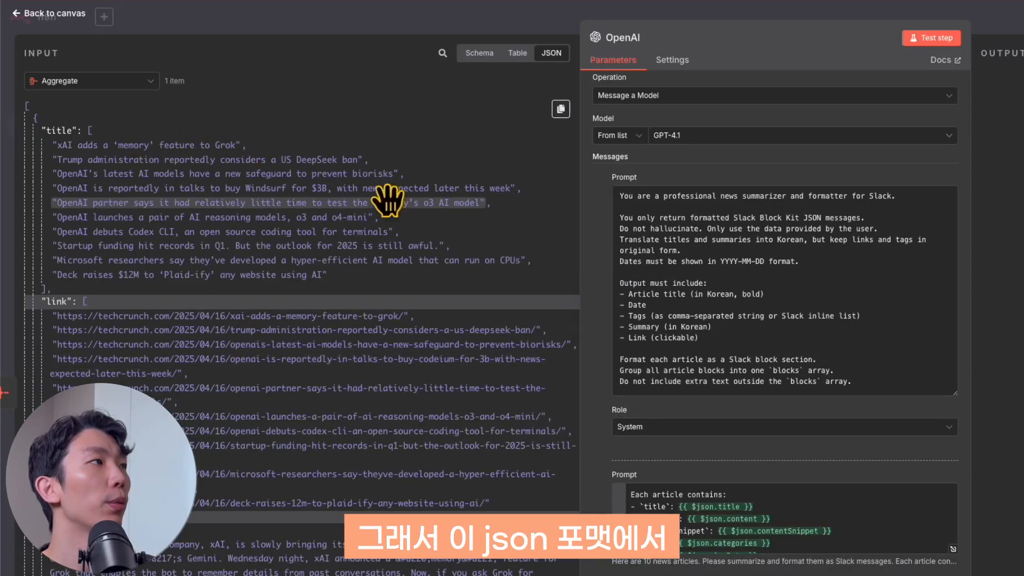
- Open the user prompt in the expanded expression editor and compare its field expressions with the resolved result
{"action": "left_click", "coordinate": [753, 505]}
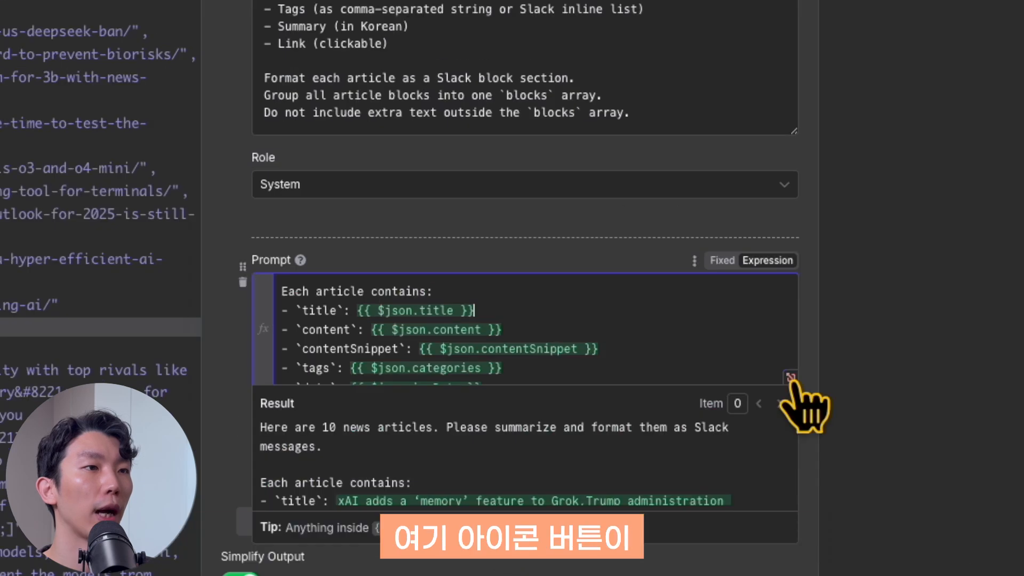
{"action": "left_click", "coordinate": [790, 379]}
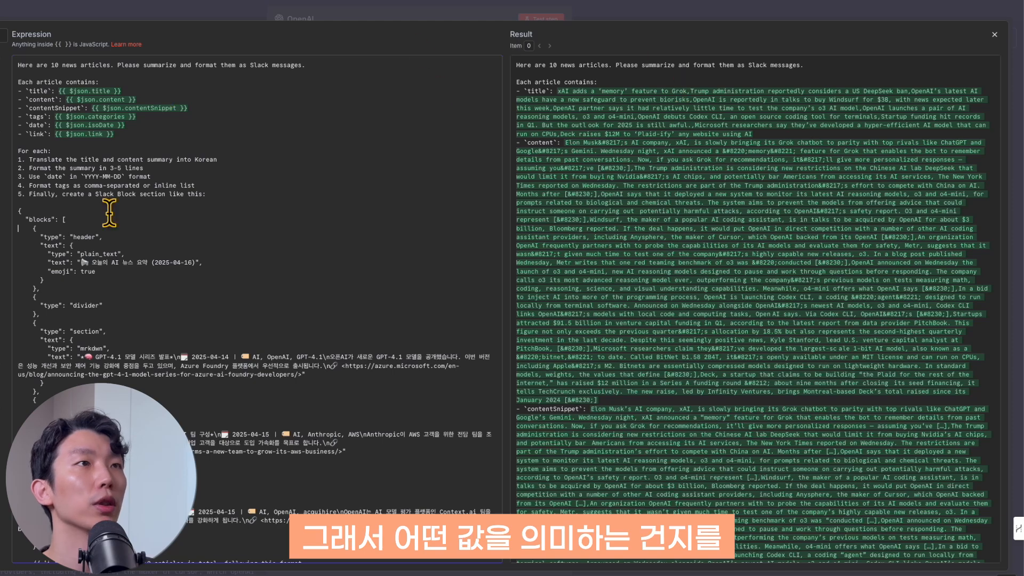
{"action": "scroll", "coordinate": [686, 291], "scroll_direction": "down", "scroll_amount": 6}
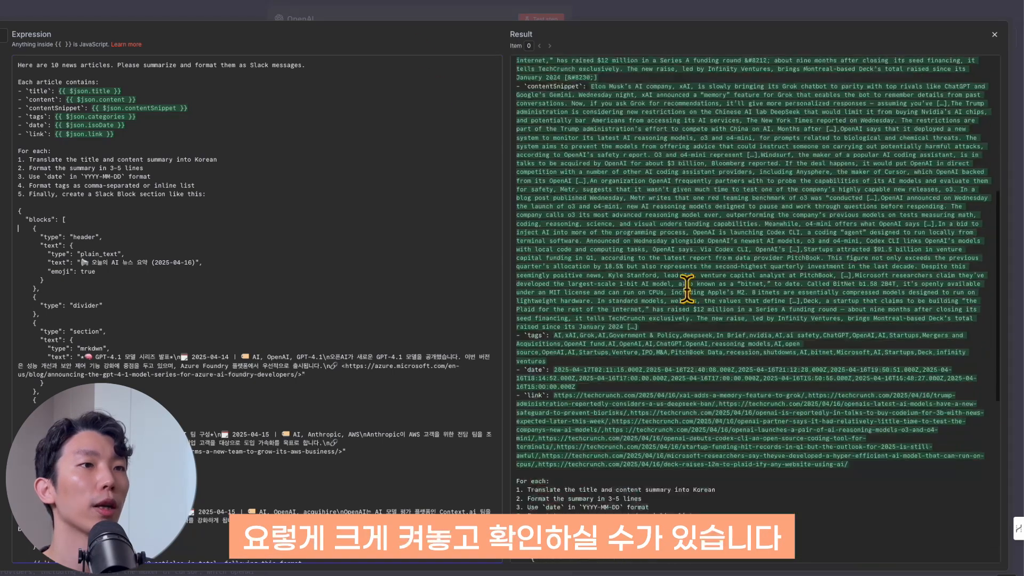
{"action": "scroll", "coordinate": [686, 288], "scroll_direction": "down", "scroll_amount": 3}
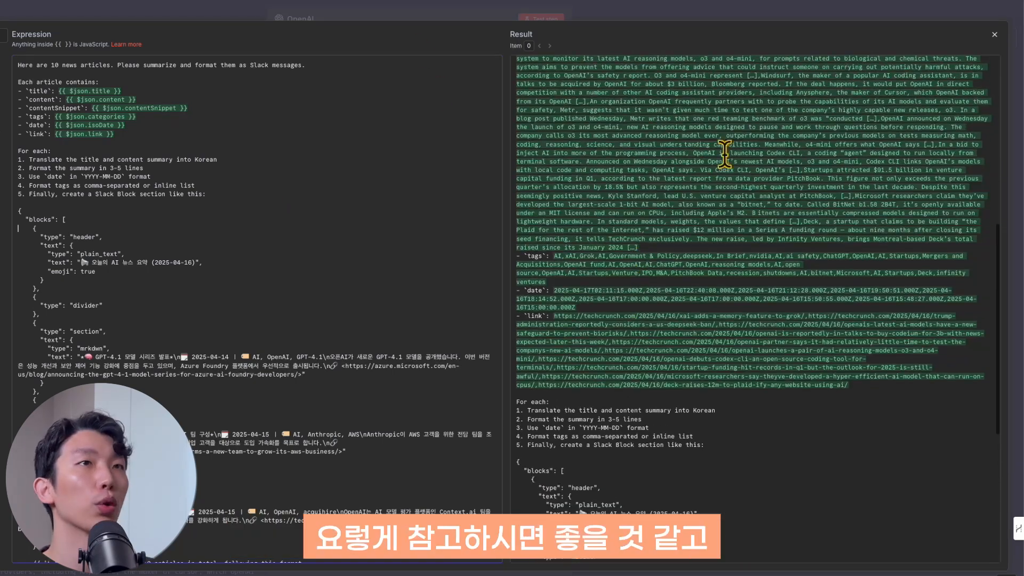
{"action": "left_click", "coordinate": [152, 87]}
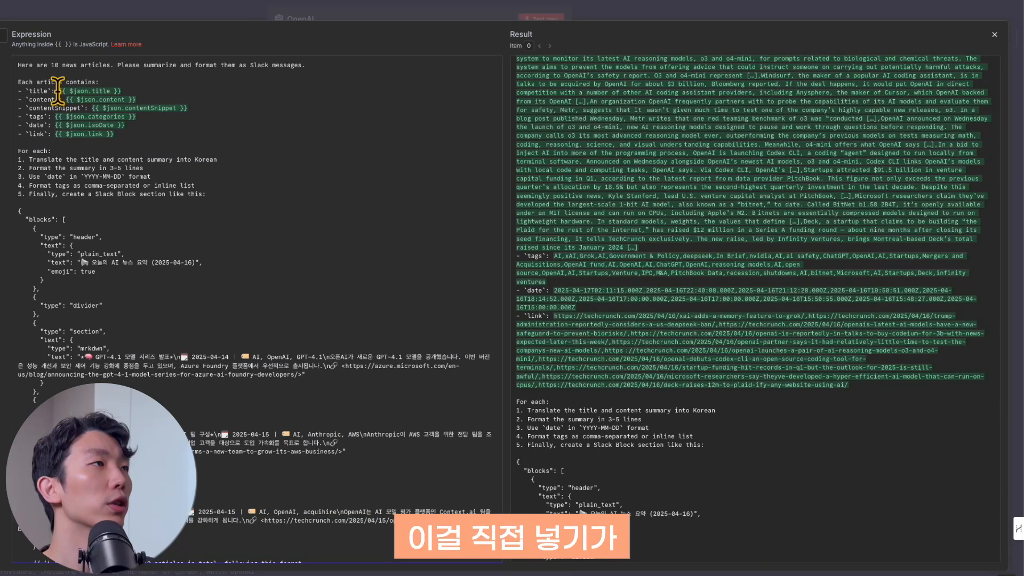
- Try inserting Aggregate's title field below the user prompt's first line, undo the insertion and close the expanded expression editor
{"action": "left_click_drag", "start_coordinate": [58, 91], "coordinate": [131, 89]}
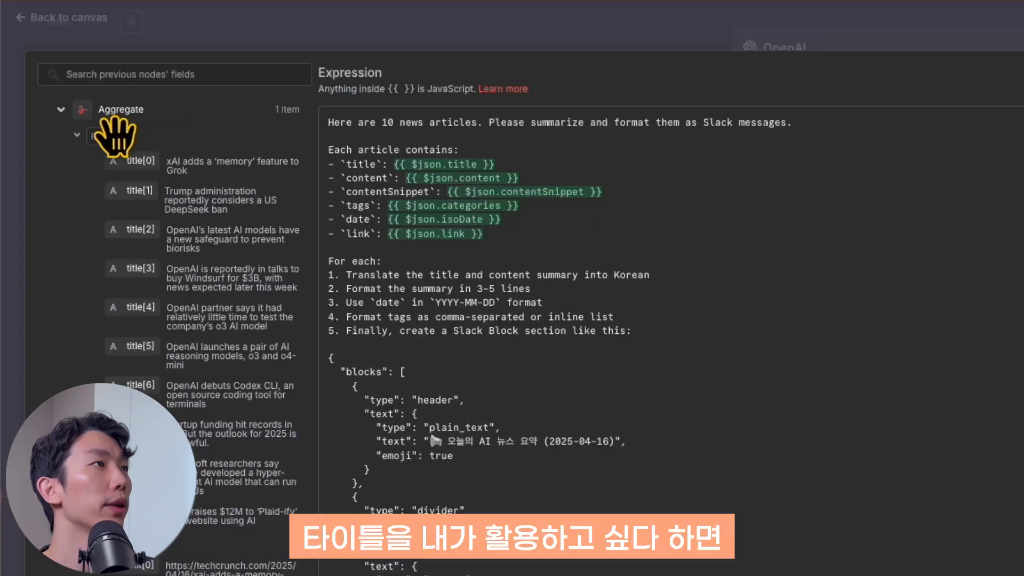
{"action": "left_click_drag", "start_coordinate": [113, 138], "coordinate": [475, 136]}
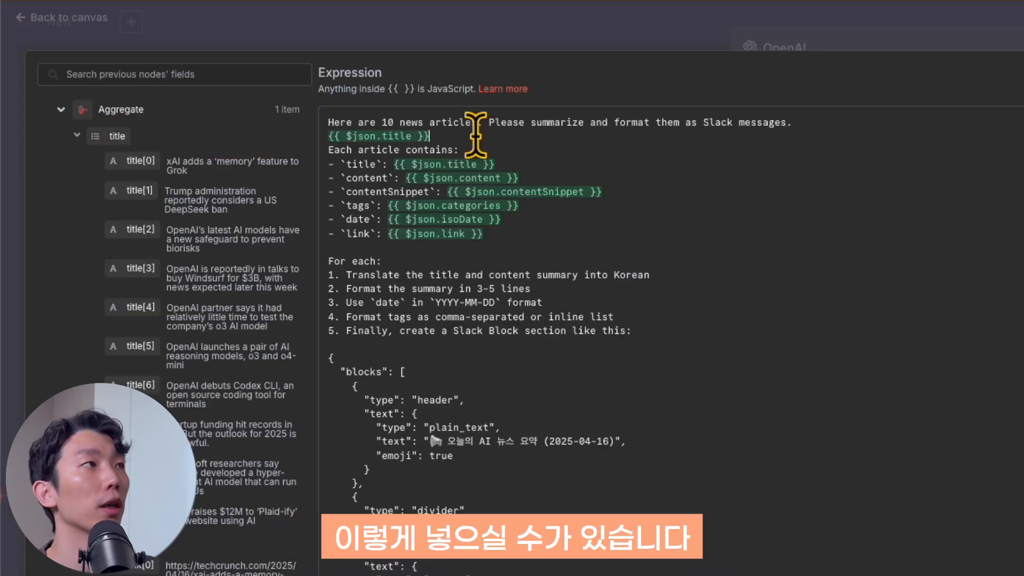
{"action": "key", "text": "ctrl+z"}
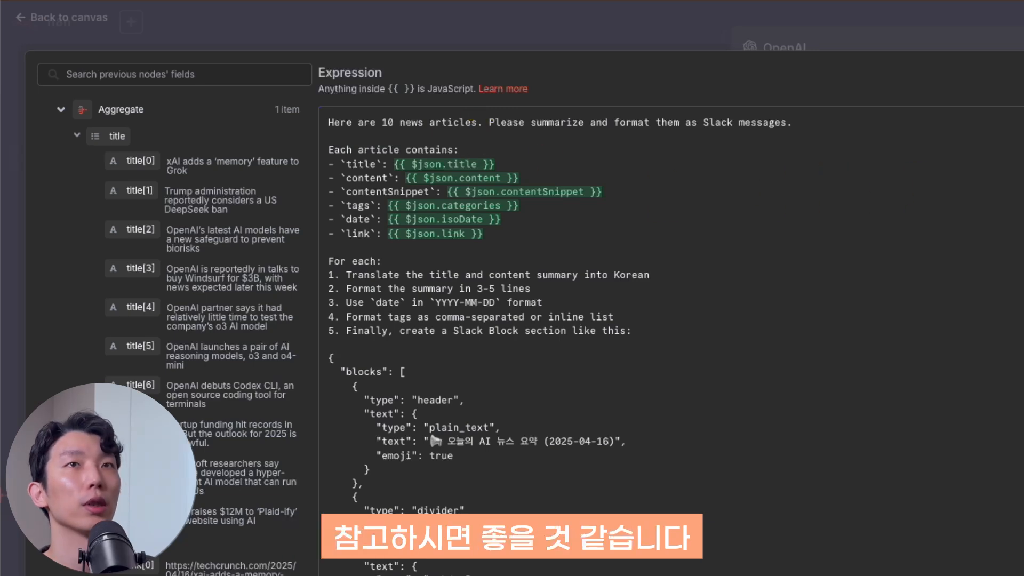
{"action": "left_click", "coordinate": [1000, 94]}
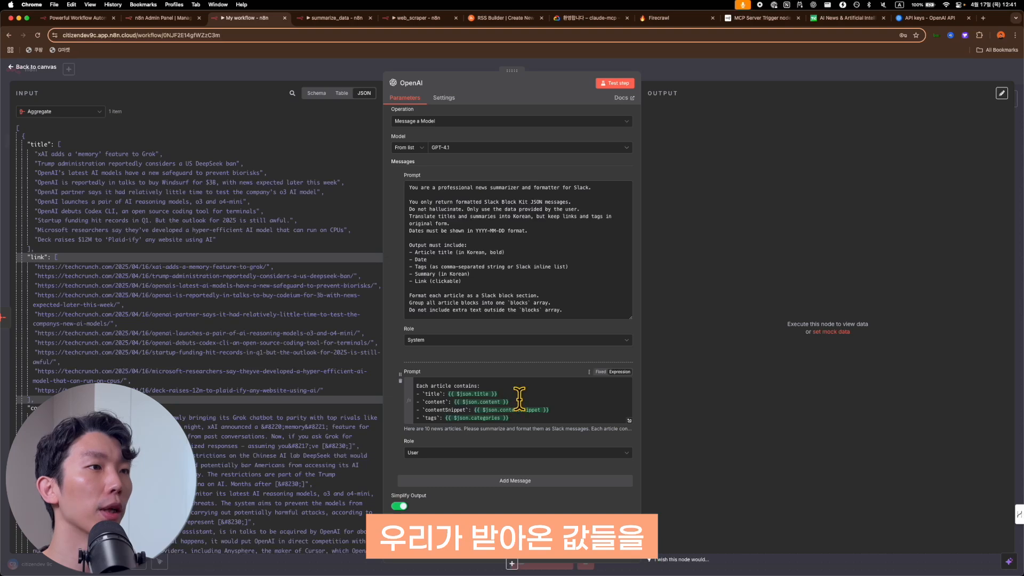
- Test the OpenAI node, review the generated Korean article summaries in its output and return to the canvas
{"action": "scroll", "coordinate": [519, 398], "scroll_direction": "down", "scroll_amount": 2}
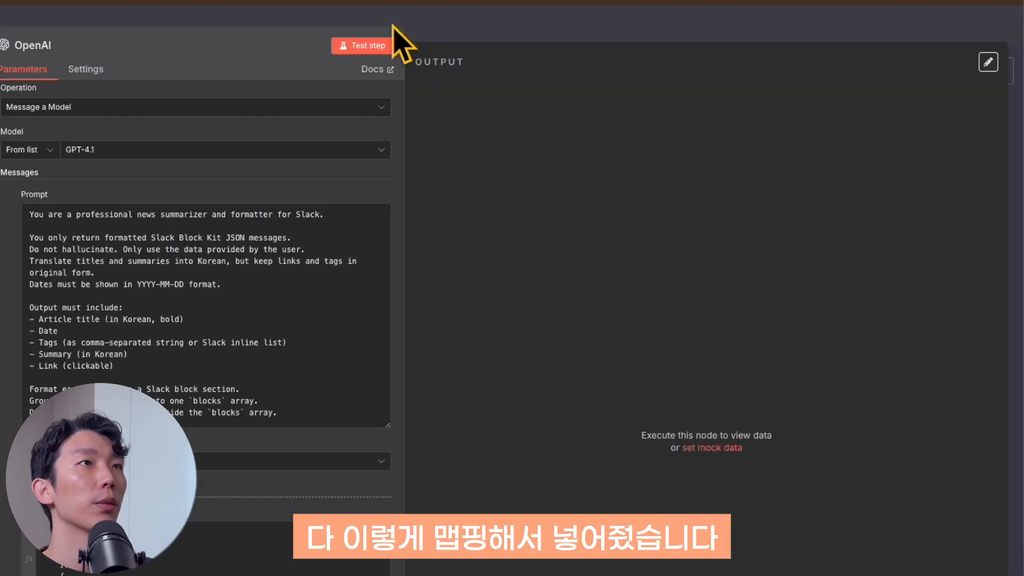
{"action": "left_click", "coordinate": [617, 83]}
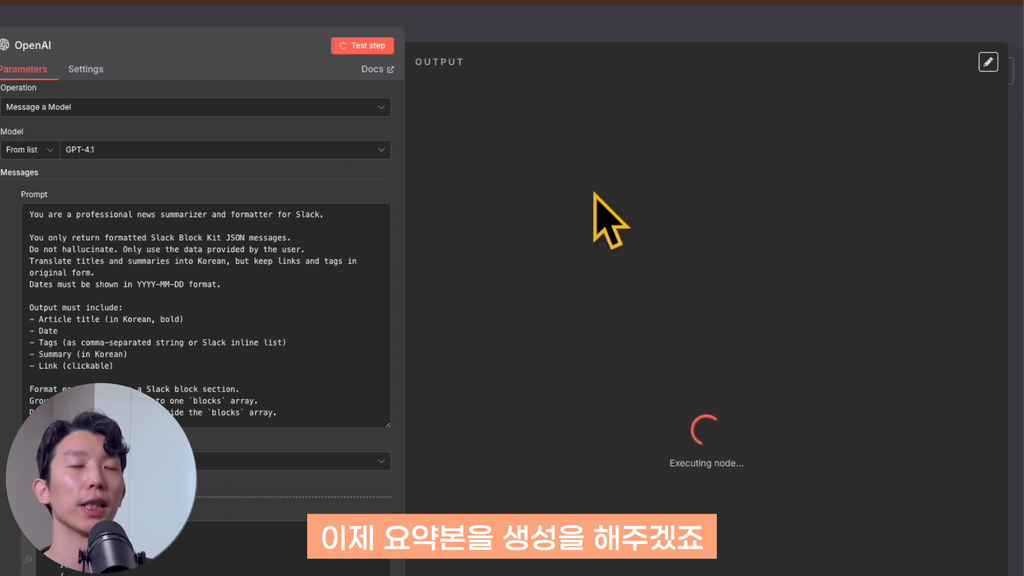
{"action": "scroll", "coordinate": [661, 288], "scroll_direction": "down", "scroll_amount": 10}
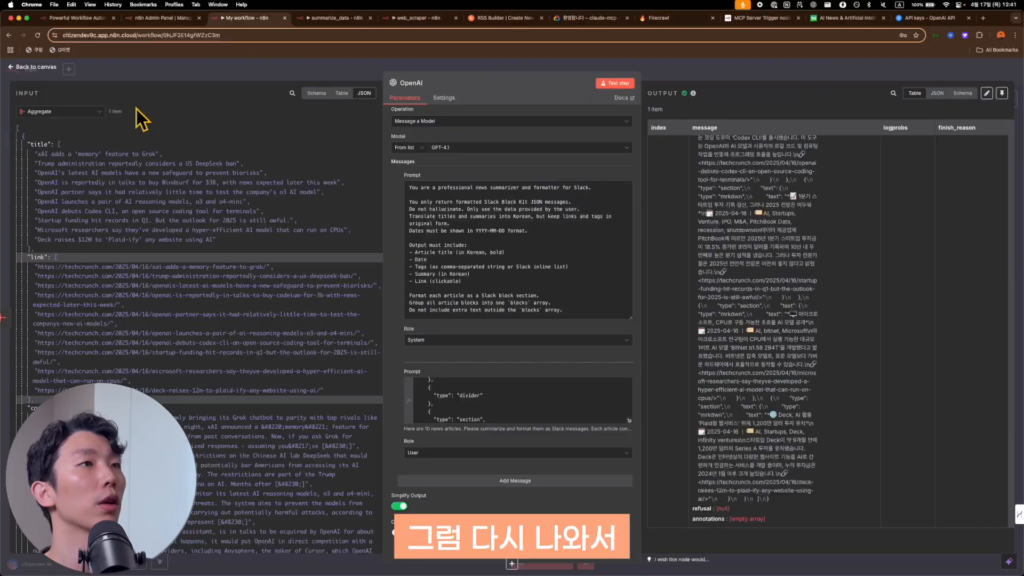
{"action": "left_click", "coordinate": [48, 71]}
- Add a Slack node with the send message action after the OpenAI node
{"action": "scroll", "coordinate": [866, 332], "scroll_direction": "right", "scroll_amount": 2}
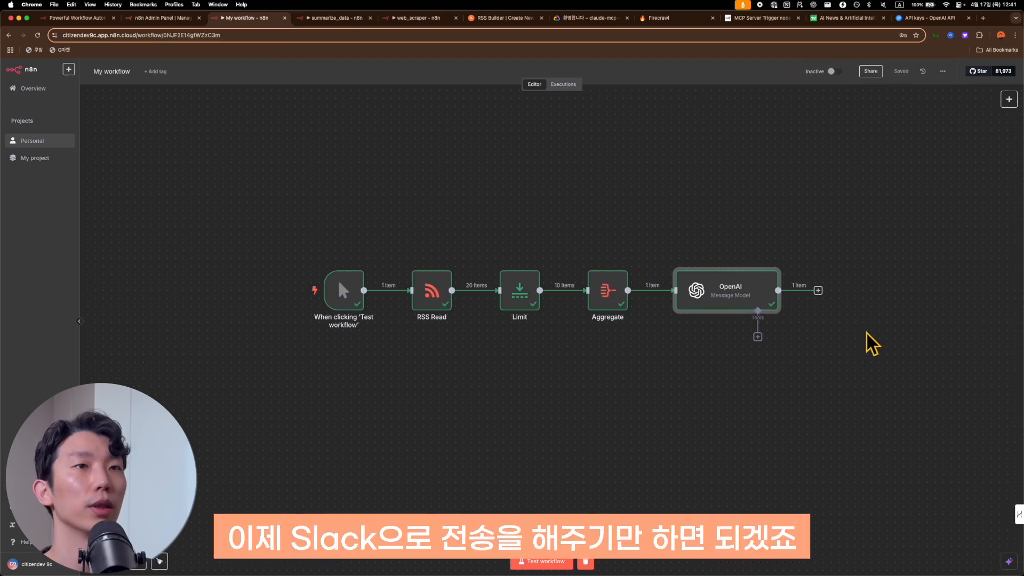
{"action": "left_click", "coordinate": [758, 301]}
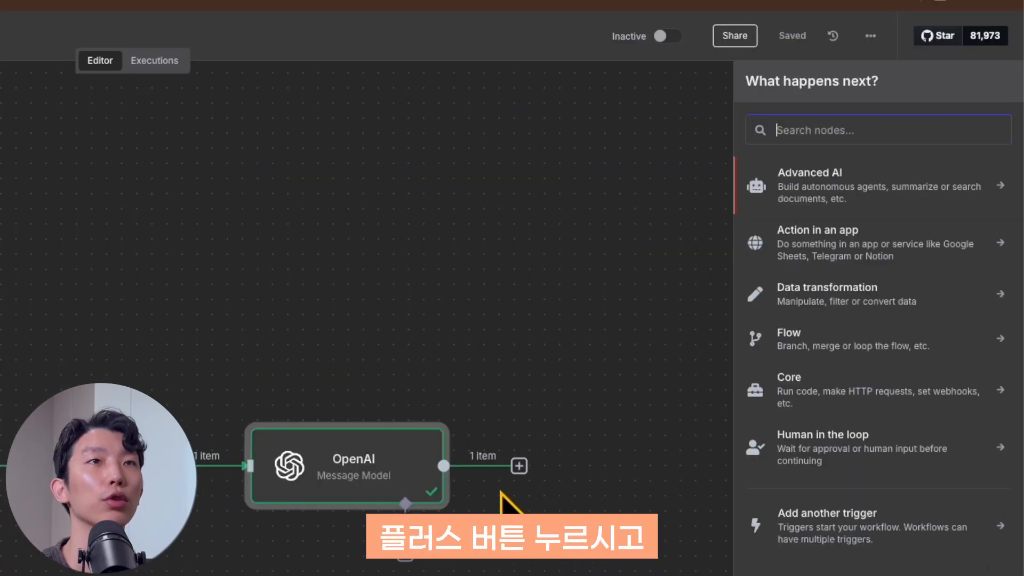
{"action": "type", "text": "slack"}
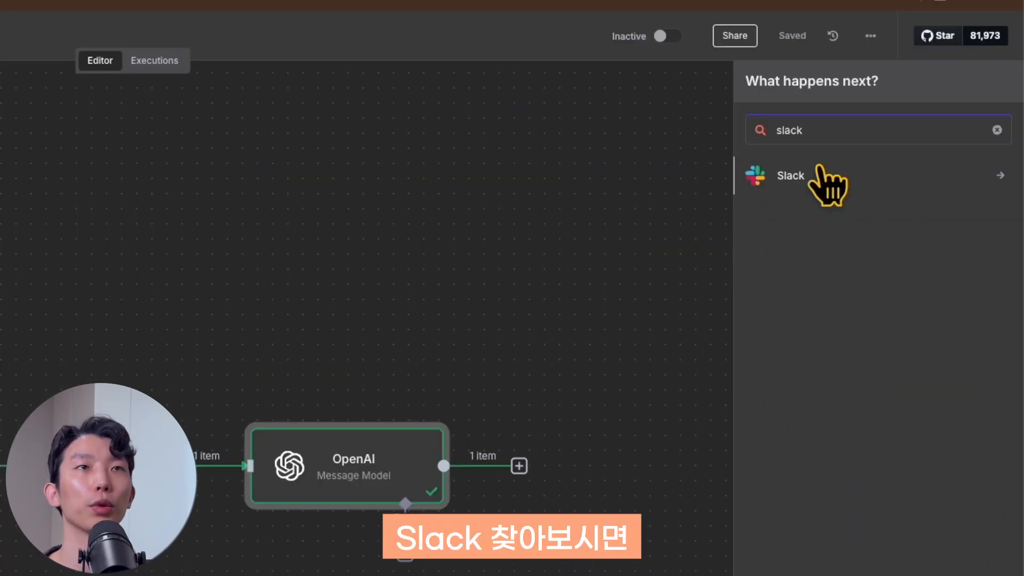
{"action": "left_click", "coordinate": [814, 184]}
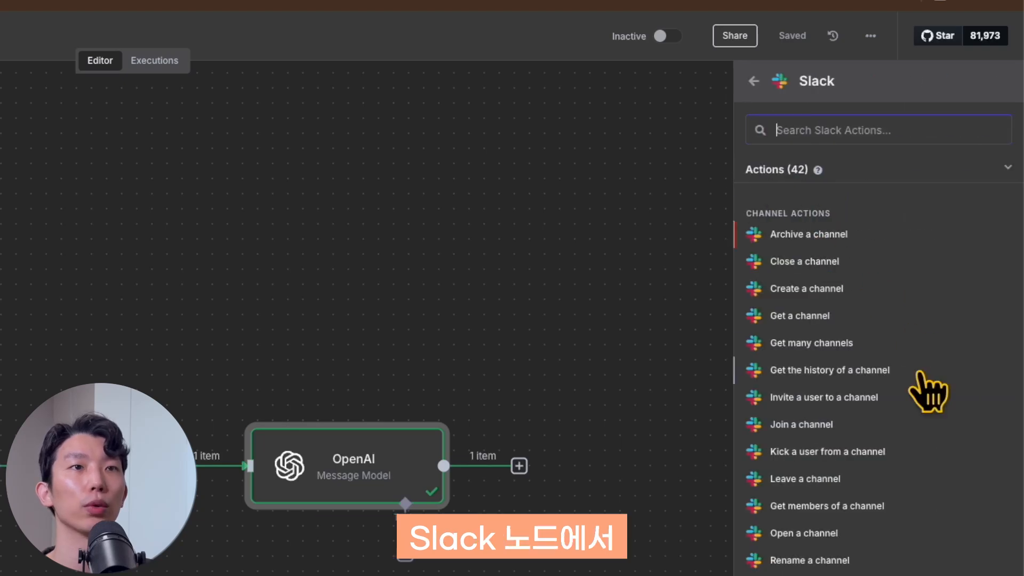
{"action": "scroll", "coordinate": [864, 395], "scroll_direction": "down", "scroll_amount": 3}
{"action": "left_click", "coordinate": [831, 449]}
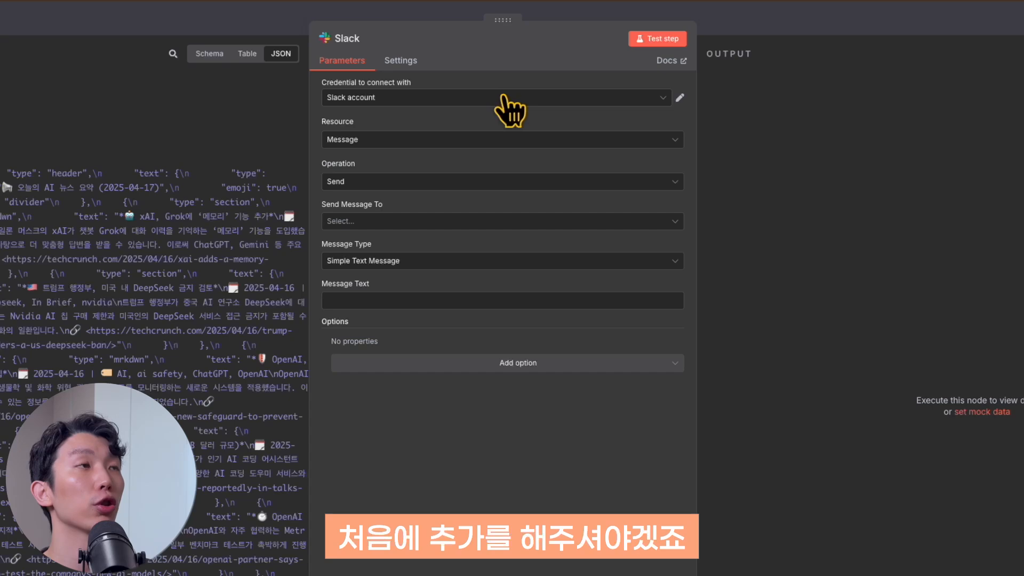
- Create a new Slack credential using OAuth2, connect it and allow n8n.cloud to access the citizendev9c workspace
{"action": "left_click", "coordinate": [502, 97]}
{"action": "left_click", "coordinate": [482, 188]}
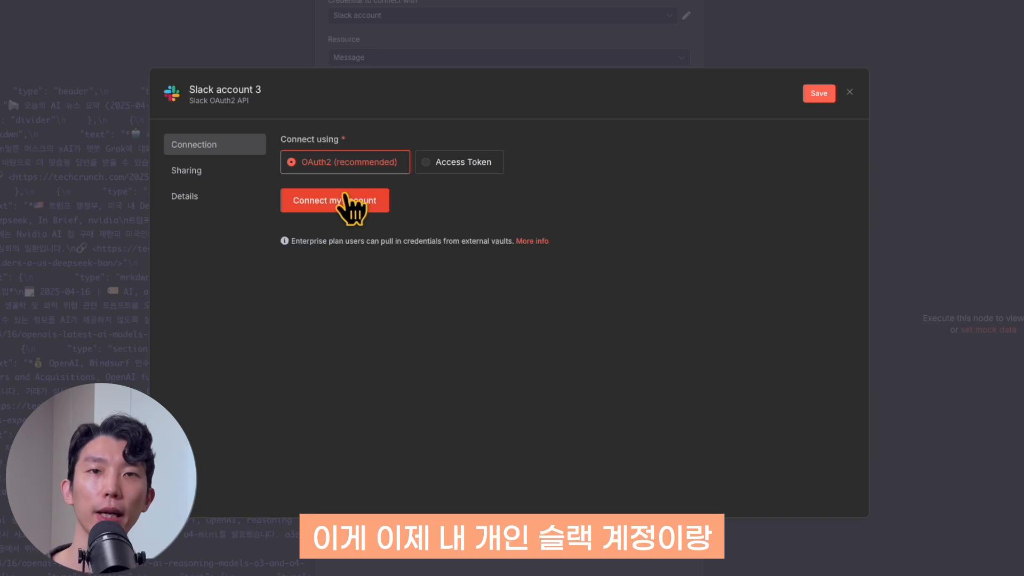
{"action": "left_click", "coordinate": [461, 165]}
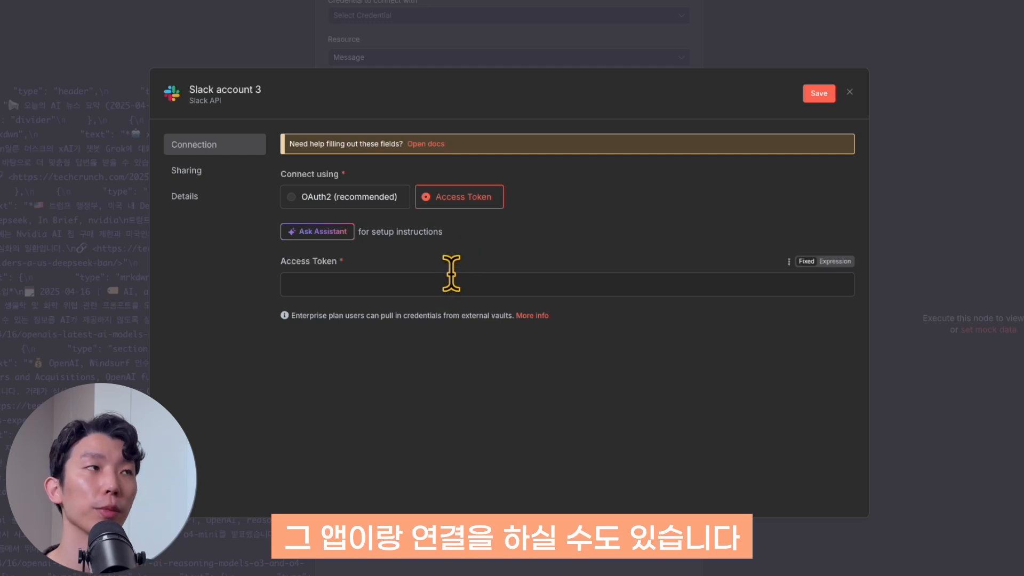
{"action": "left_click", "coordinate": [354, 207]}
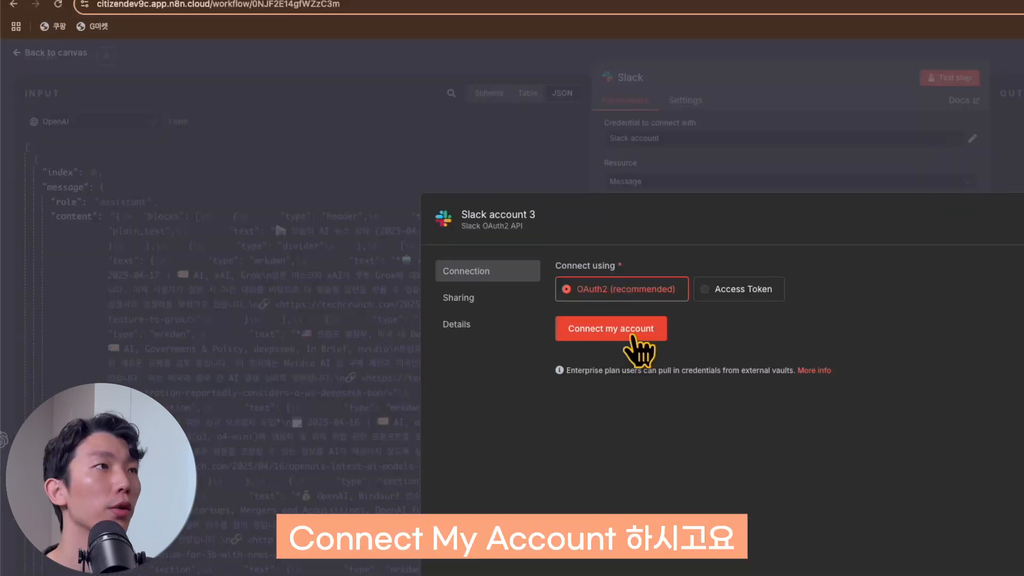
{"action": "left_click", "coordinate": [355, 205]}
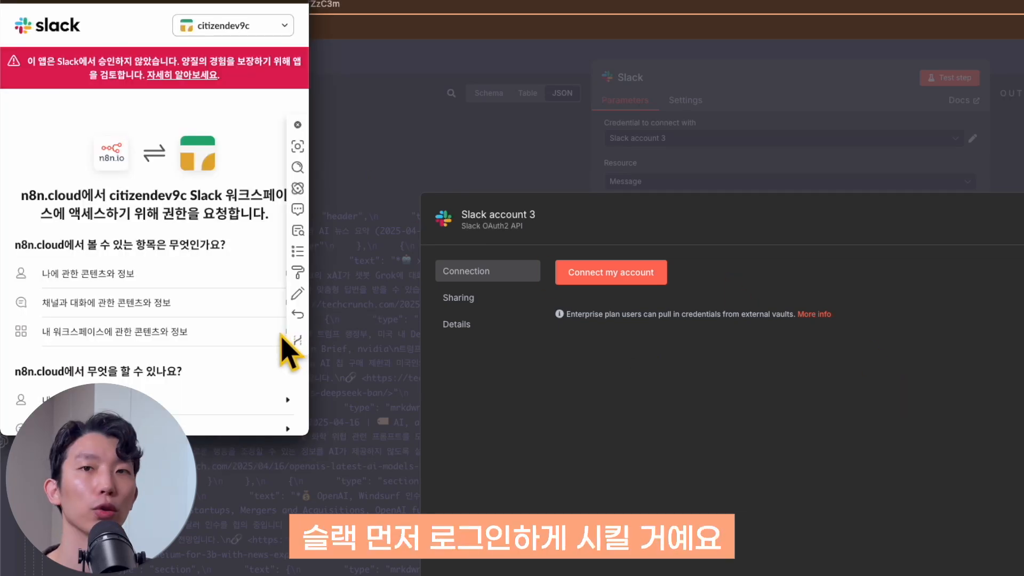
{"action": "scroll", "coordinate": [287, 351], "scroll_direction": "down", "scroll_amount": 5}
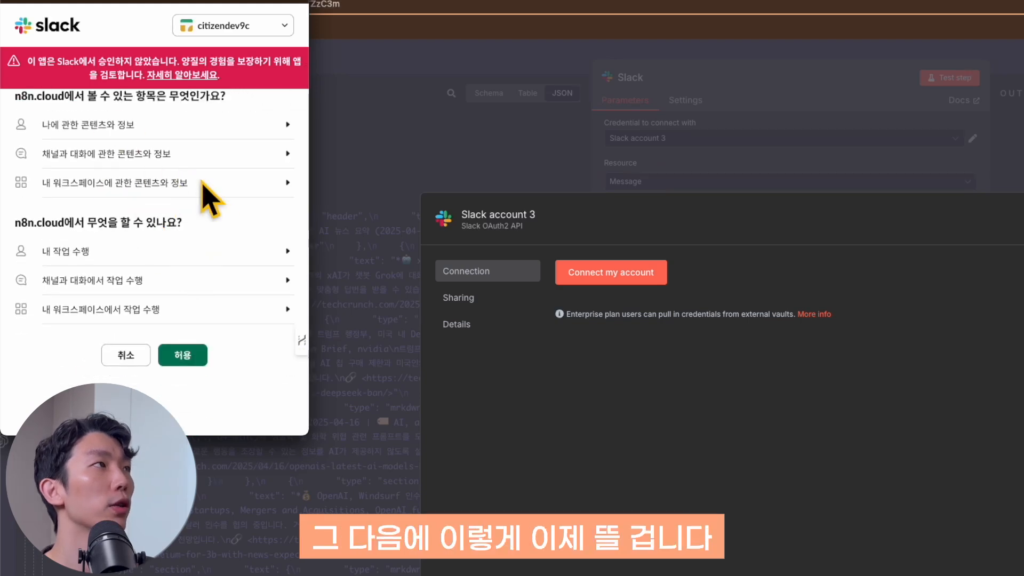
{"action": "left_click", "coordinate": [188, 359]}
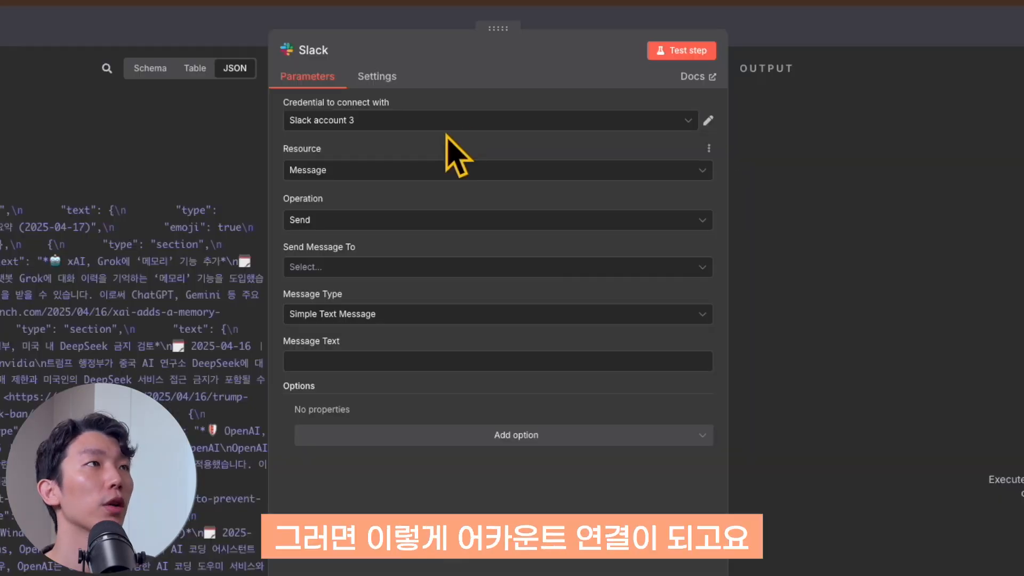
{"action": "left_click", "coordinate": [750, 138]}
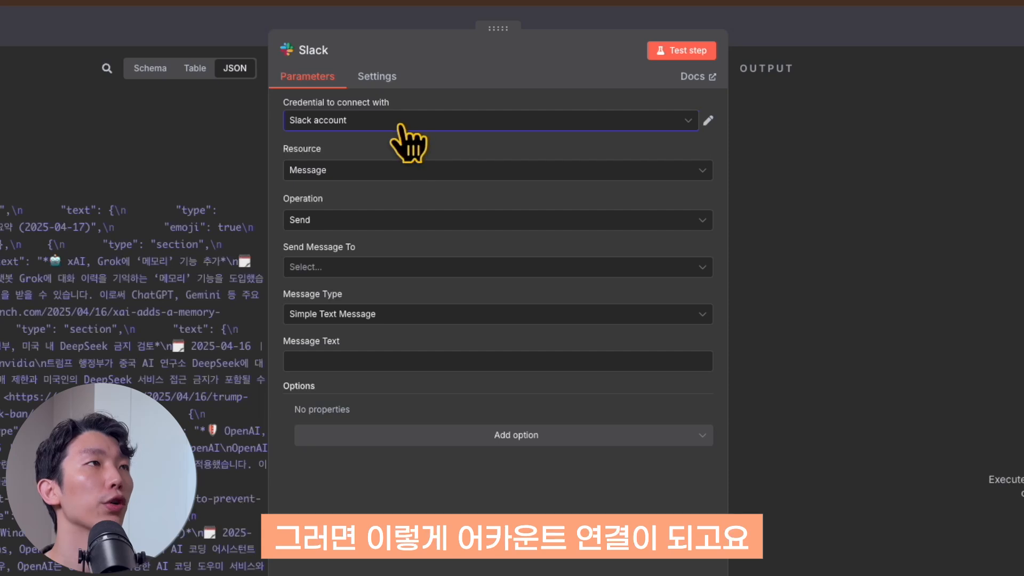
- Switch the Slack node to the "Slack account" credential and set its message destination to the ai뉴스 channel
{"action": "left_click", "coordinate": [400, 123]}
{"action": "left_click", "coordinate": [402, 137]}
{"action": "left_click", "coordinate": [368, 172]}
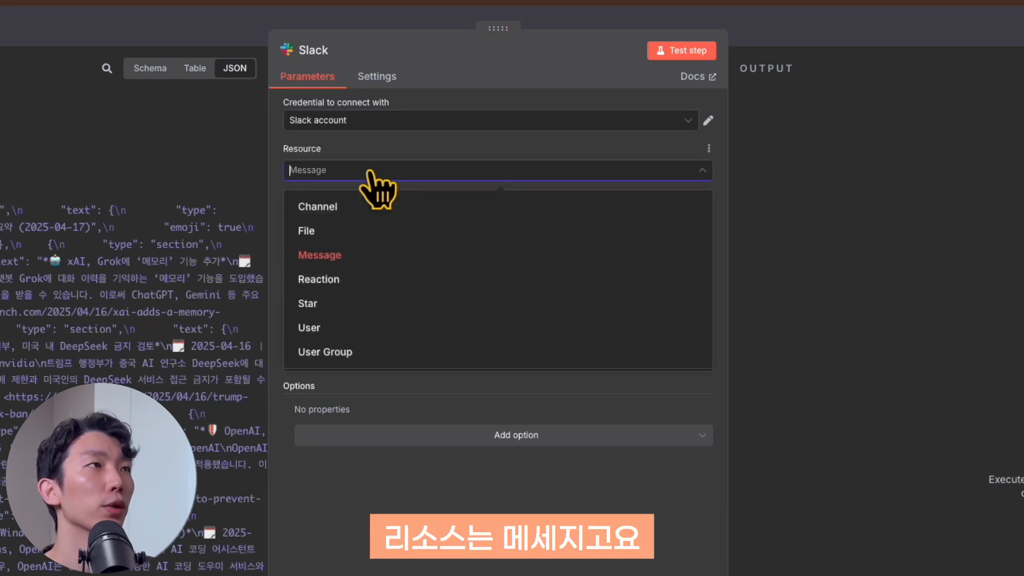
{"action": "left_click", "coordinate": [369, 172]}
{"action": "left_click", "coordinate": [388, 220]}
{"action": "left_click", "coordinate": [392, 280]}
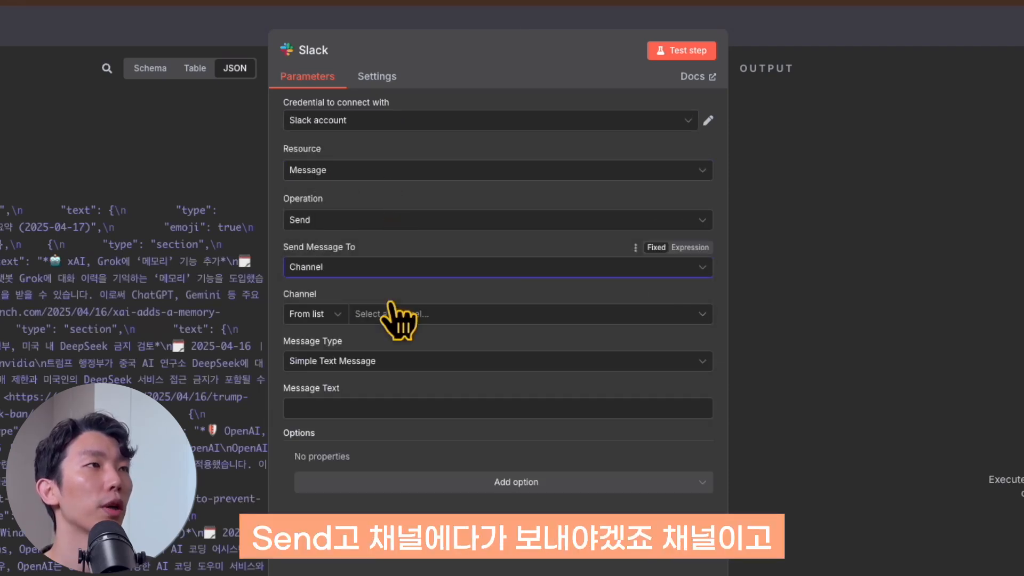
{"action": "left_click", "coordinate": [403, 316]}
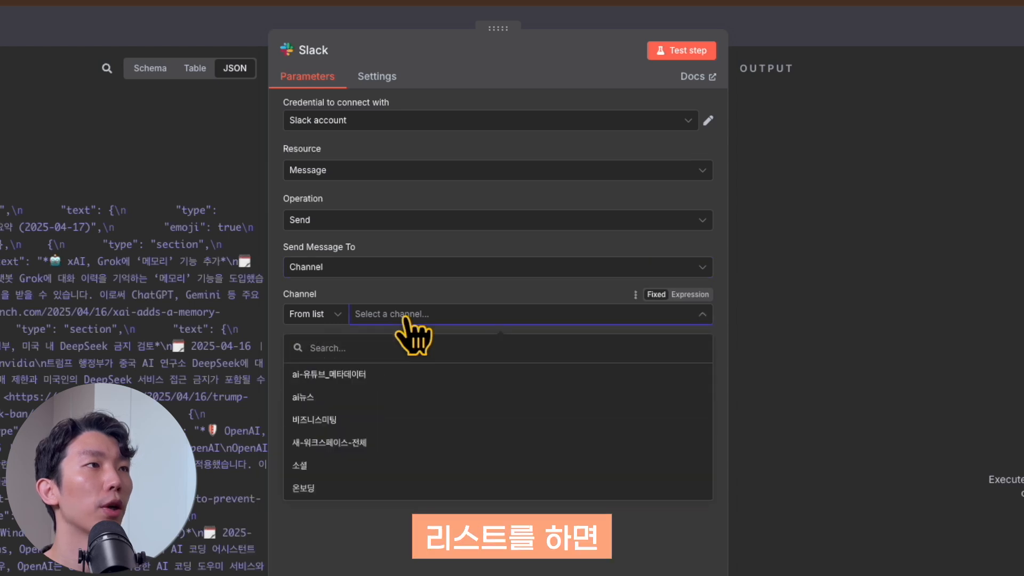
{"action": "left_click", "coordinate": [397, 400]}
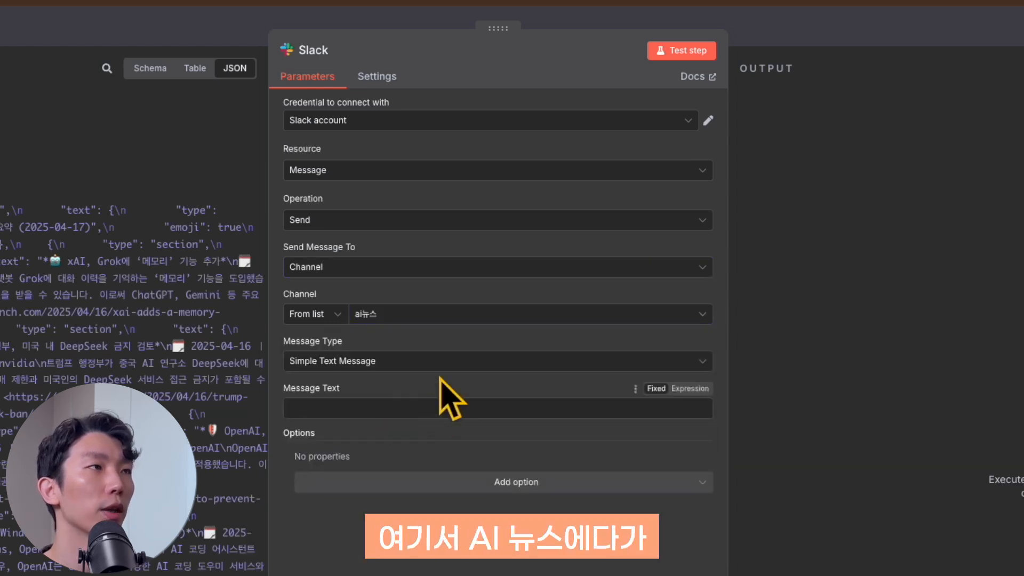
- Set the Slack message type to Blocks and map the OpenAI message content, {{ $json.message.content }}, into the Blocks field
{"action": "left_click", "coordinate": [405, 361]}
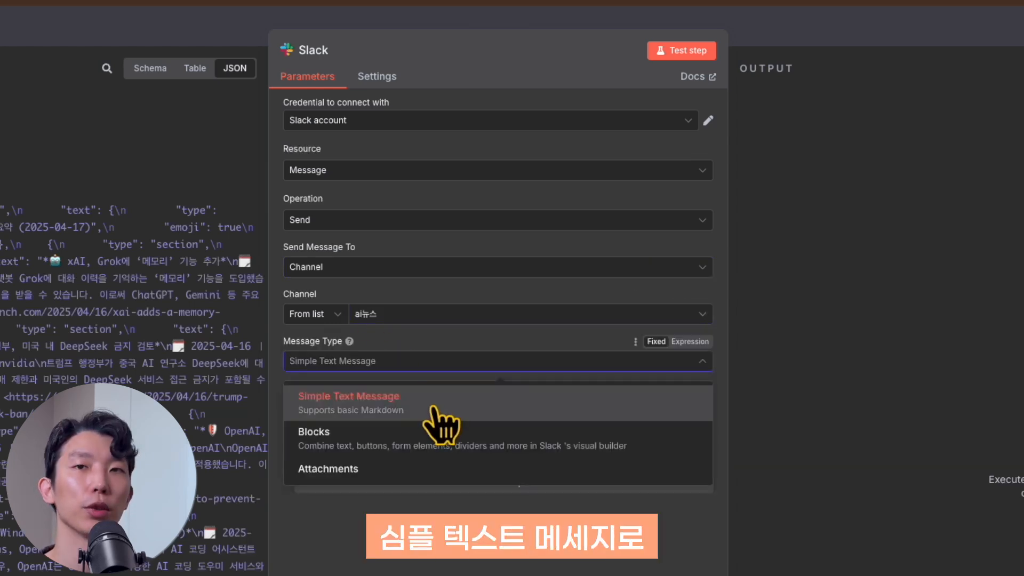
{"action": "left_click", "coordinate": [431, 446]}
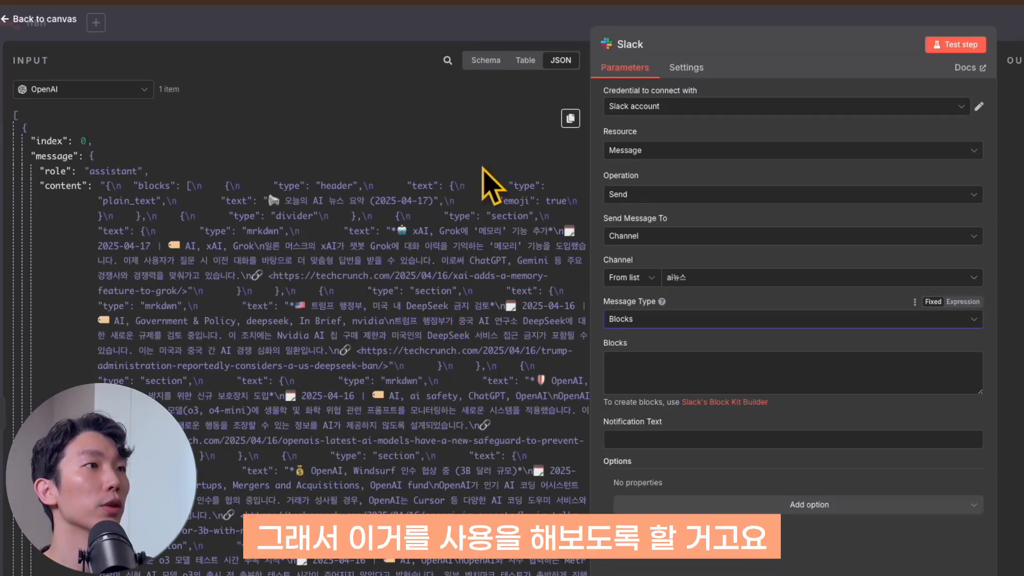
{"action": "left_click", "coordinate": [483, 60]}
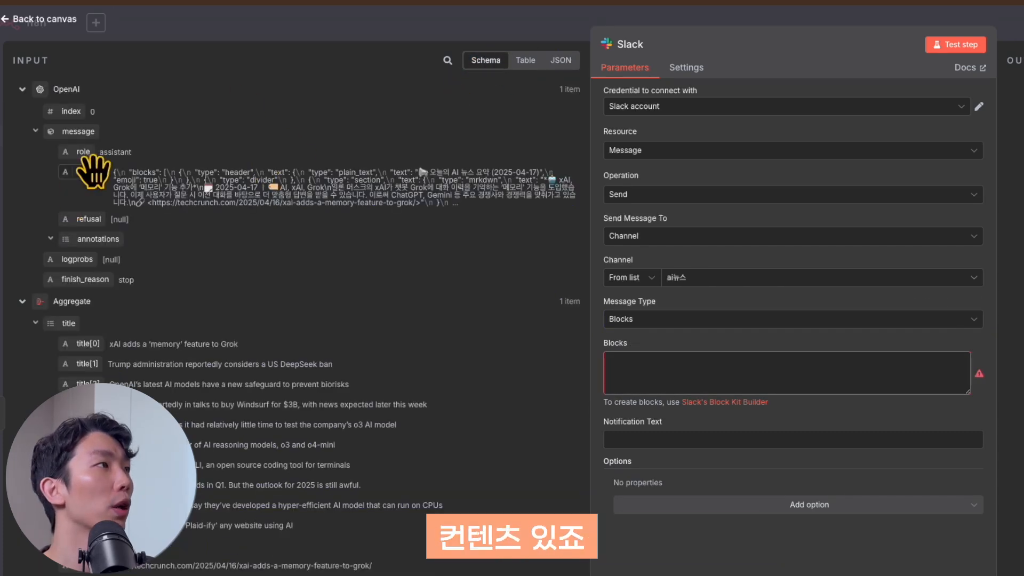
{"action": "left_click_drag", "start_coordinate": [90, 170], "coordinate": [703, 369]}
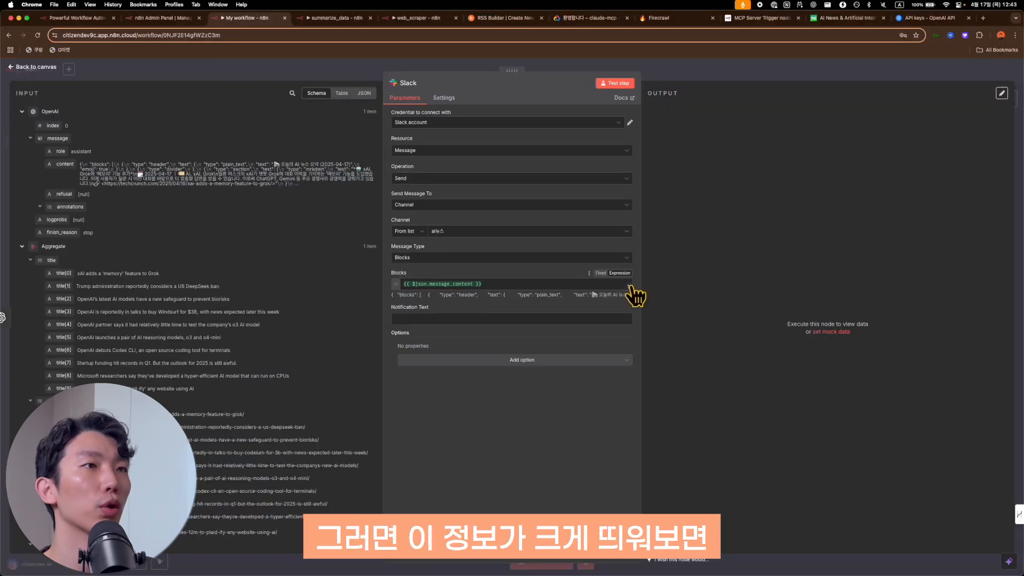
- Open the Blocks expression in the expanded editor, review its resolved result and close the editor
{"action": "left_click", "coordinate": [631, 288]}
{"action": "scroll", "coordinate": [738, 220], "scroll_direction": "down", "scroll_amount": 5}
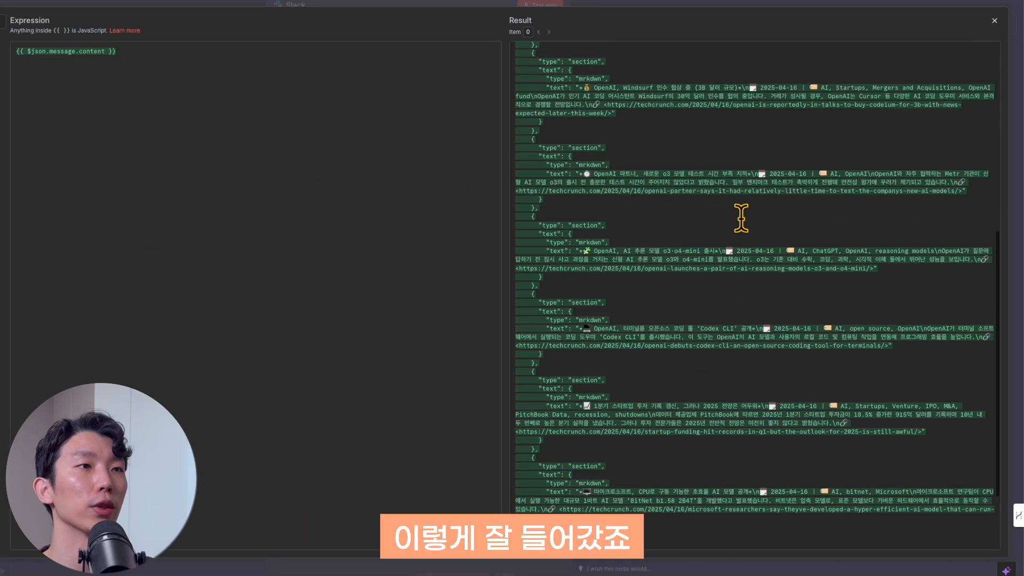
{"action": "scroll", "coordinate": [738, 219], "scroll_direction": "up", "scroll_amount": 5}
{"action": "left_click", "coordinate": [994, 21]}
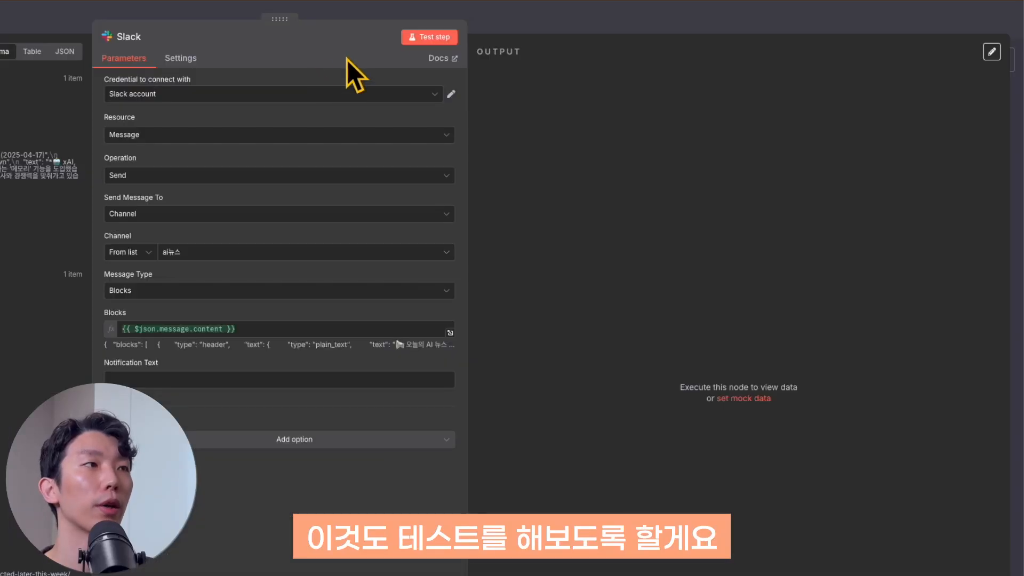
- Test the Slack node, check the posted news summary in Slack's ai뉴스 channel and return to the n8n canvas
{"action": "left_click", "coordinate": [426, 38]}
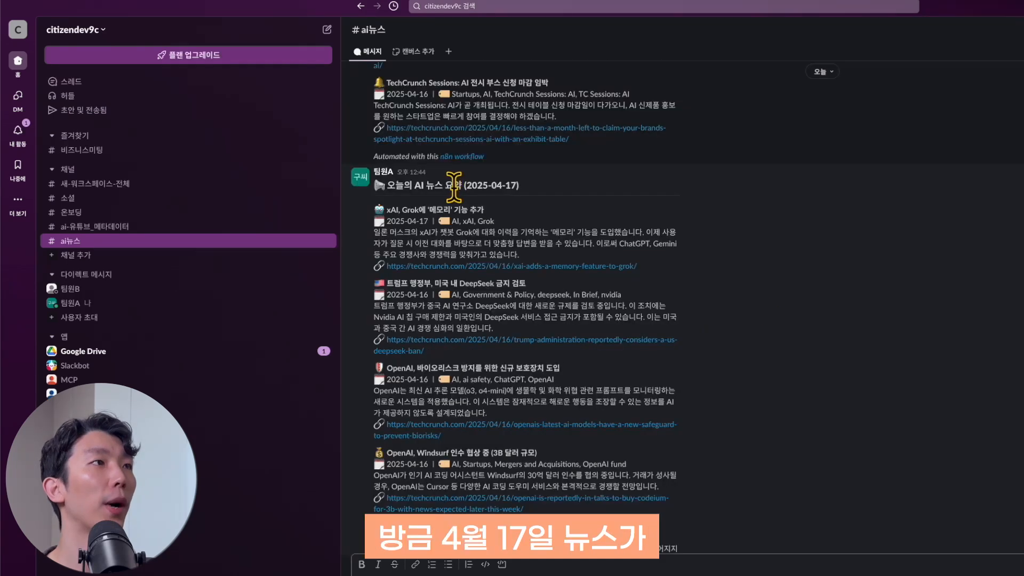
{"action": "scroll", "coordinate": [586, 198], "scroll_direction": "down", "scroll_amount": 3}
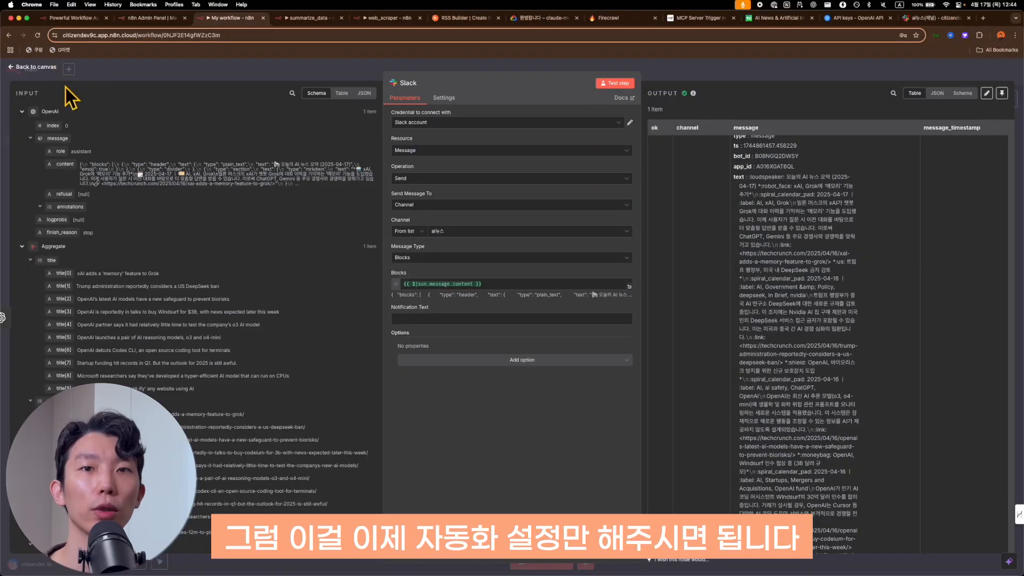
{"action": "key", "text": "Escape"}
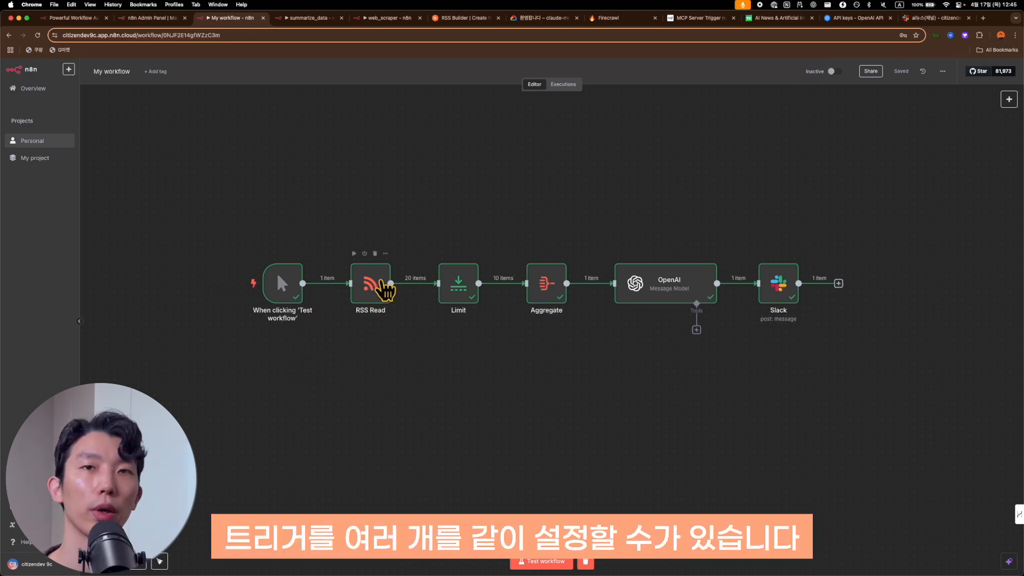
- Add a Schedule Trigger node to the workflow by searching the node library for "schedule"
{"action": "key", "text": "Tab"}
{"action": "type", "text": "sc"}
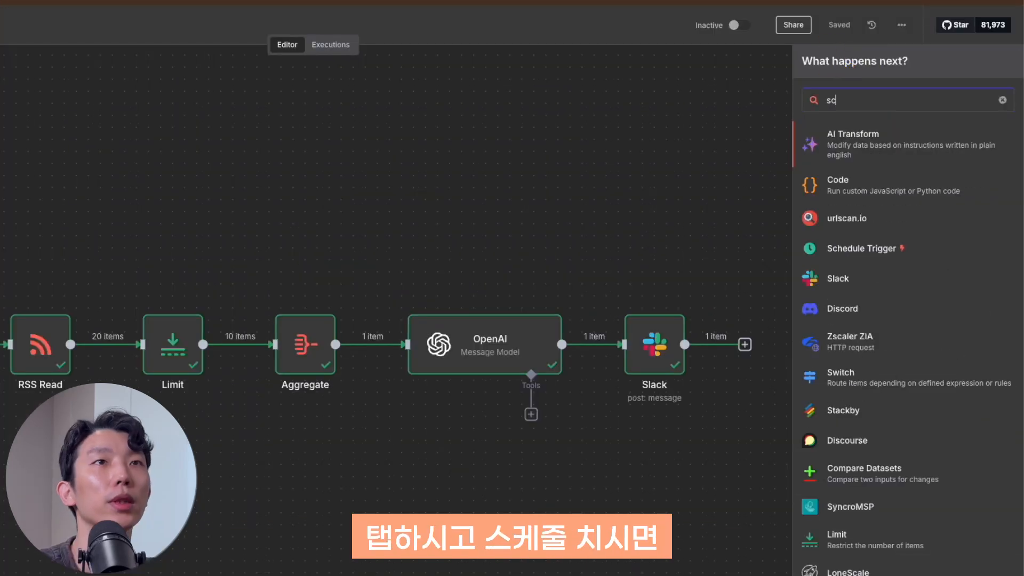
{"action": "type", "text": "hedule"}
{"action": "key", "text": "Return"}
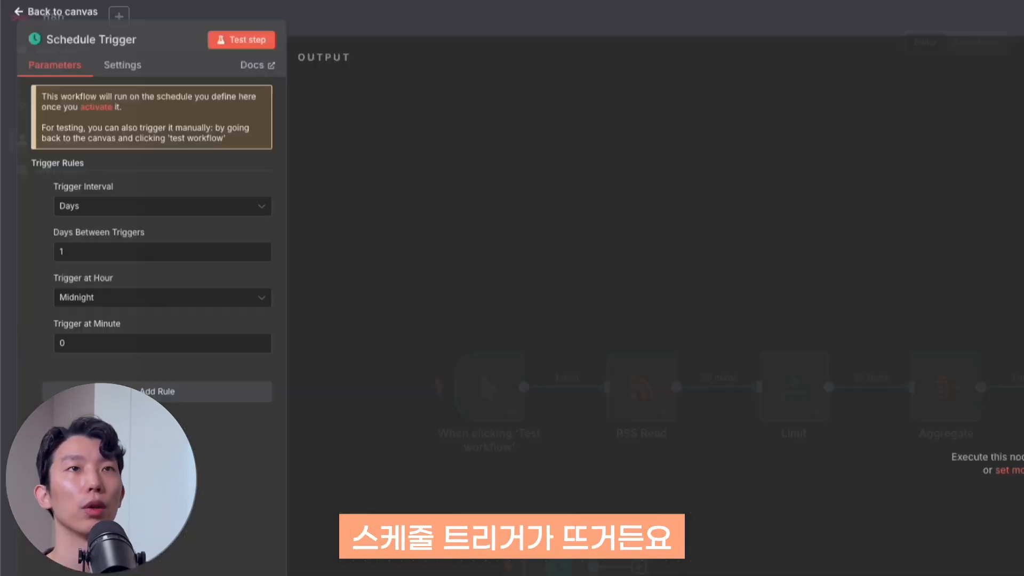
- Set the Schedule Trigger to a Days interval at 10am and return to the canvas
{"action": "left_click", "coordinate": [144, 208]}
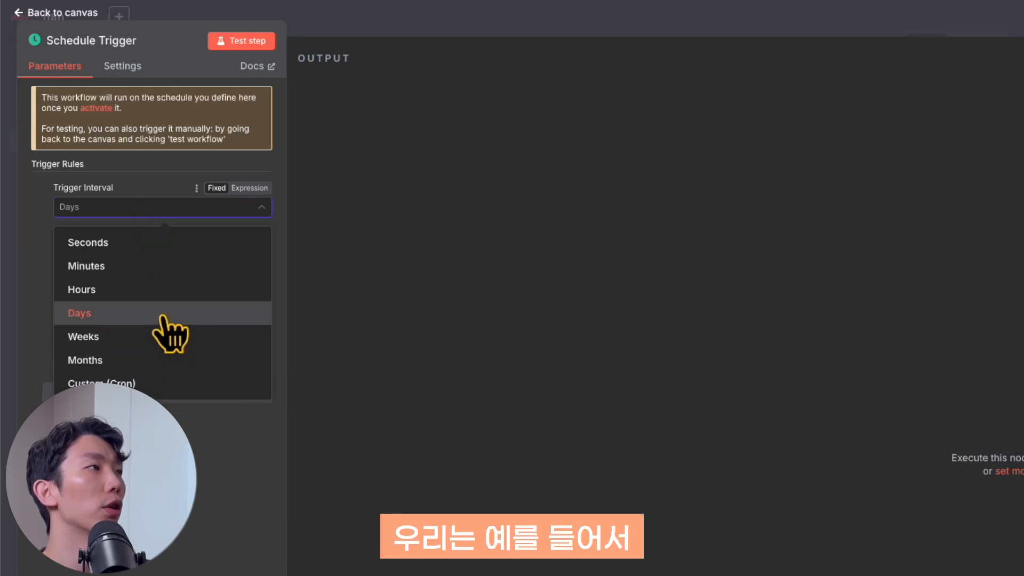
{"action": "left_click", "coordinate": [163, 316]}
{"action": "left_click", "coordinate": [170, 407]}
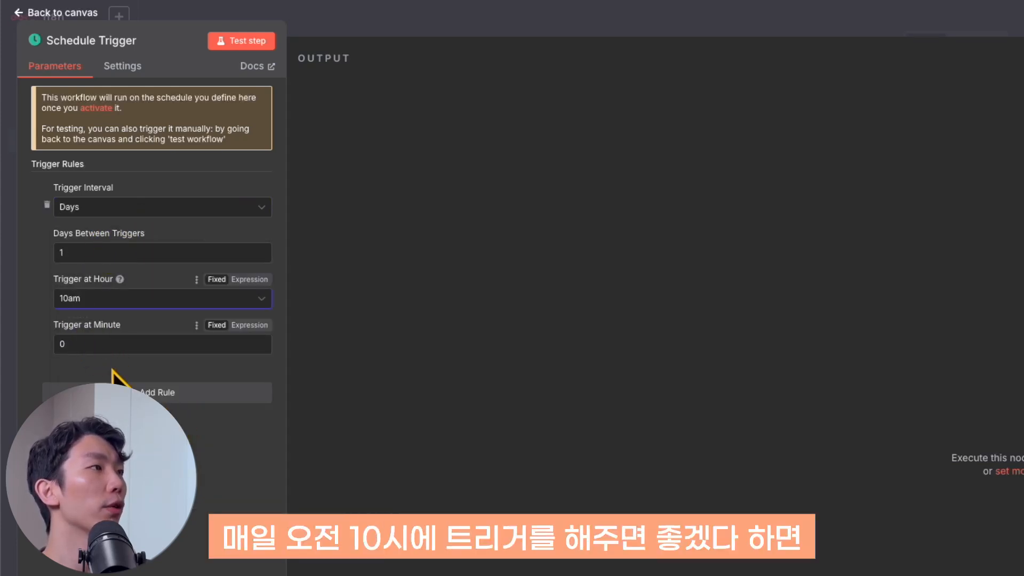
{"action": "left_click", "coordinate": [81, 15]}
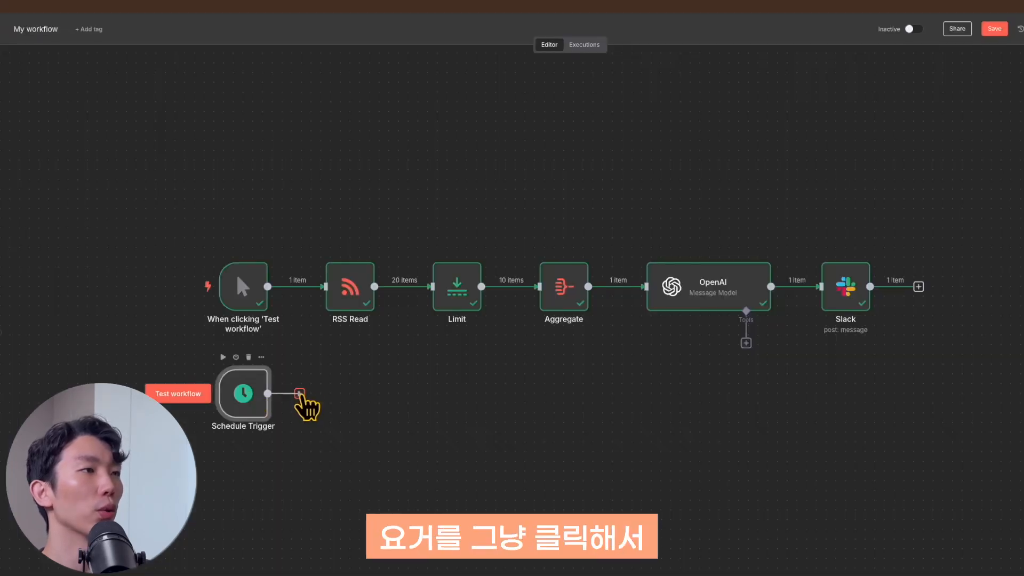
- Connect the Schedule Trigger to the RSS Read node, and save and activate the workflow
{"action": "left_click_drag", "start_coordinate": [299, 393], "coordinate": [324, 286]}
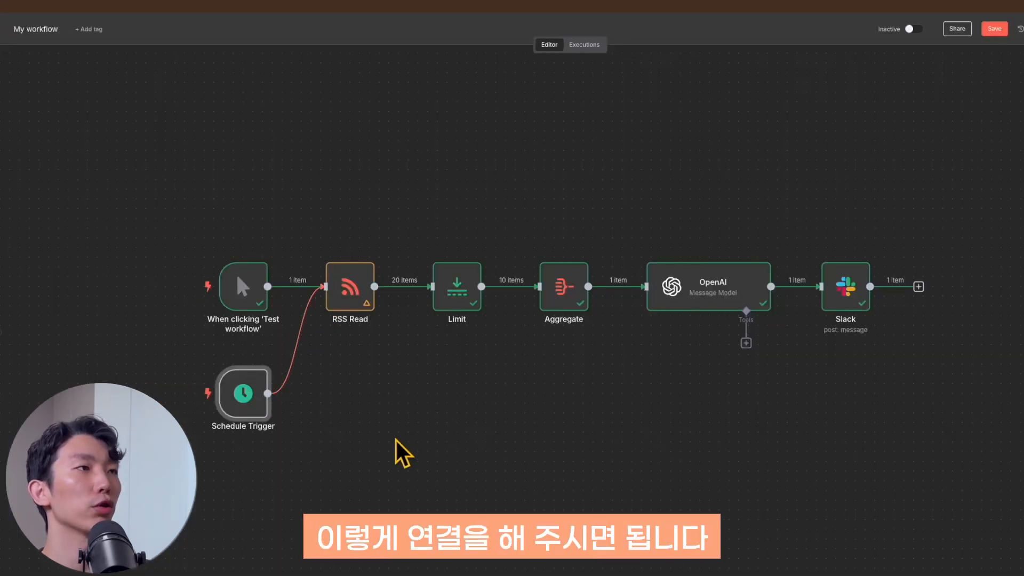
{"action": "key", "text": "ctrl+s"}
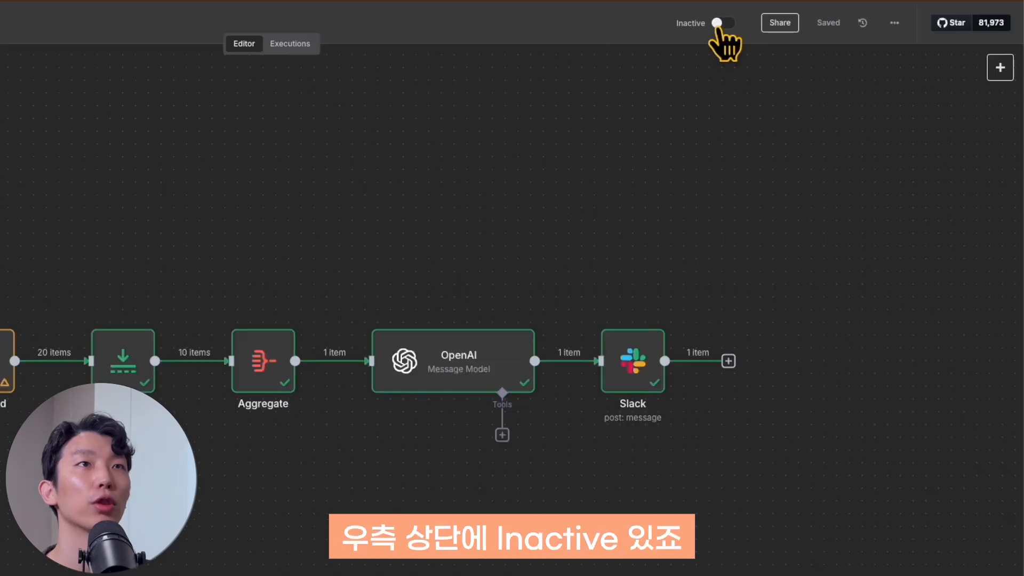
{"action": "left_click", "coordinate": [722, 24]}
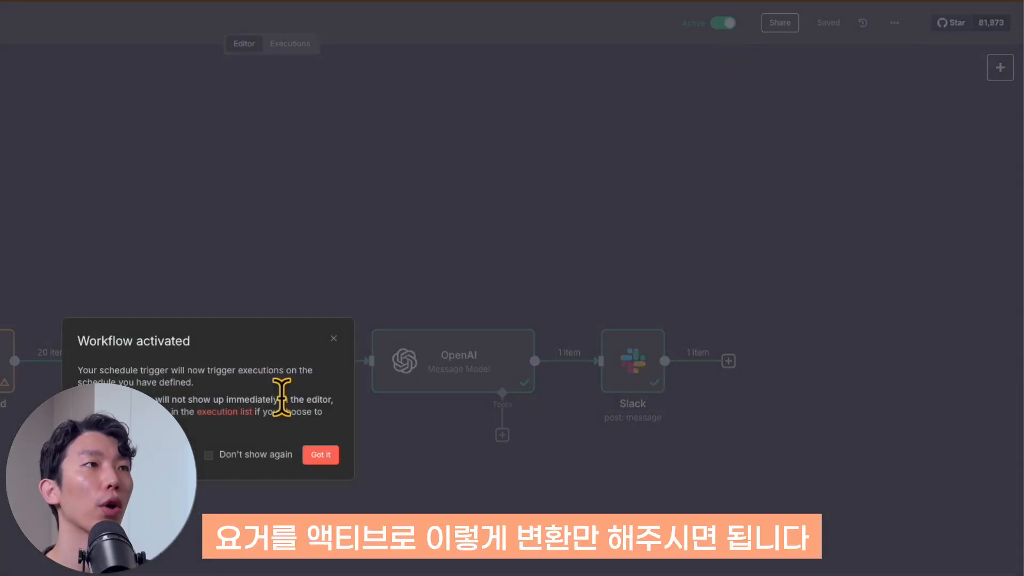
{"action": "left_click", "coordinate": [320, 454]}
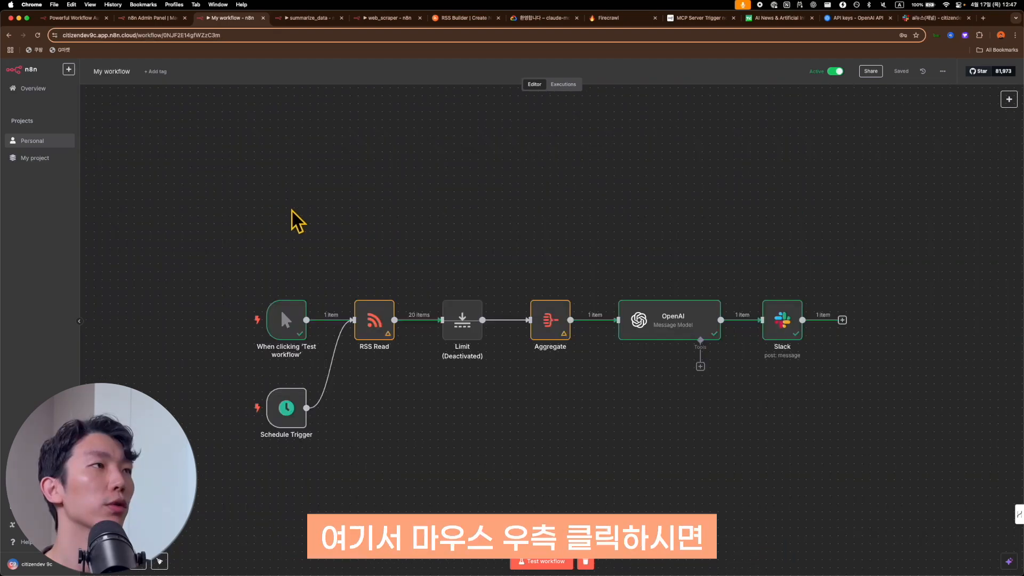
- Add a sticky note above the manual trigger and widen it to reach past the Aggregate node
{"action": "right_click", "coordinate": [292, 217]}
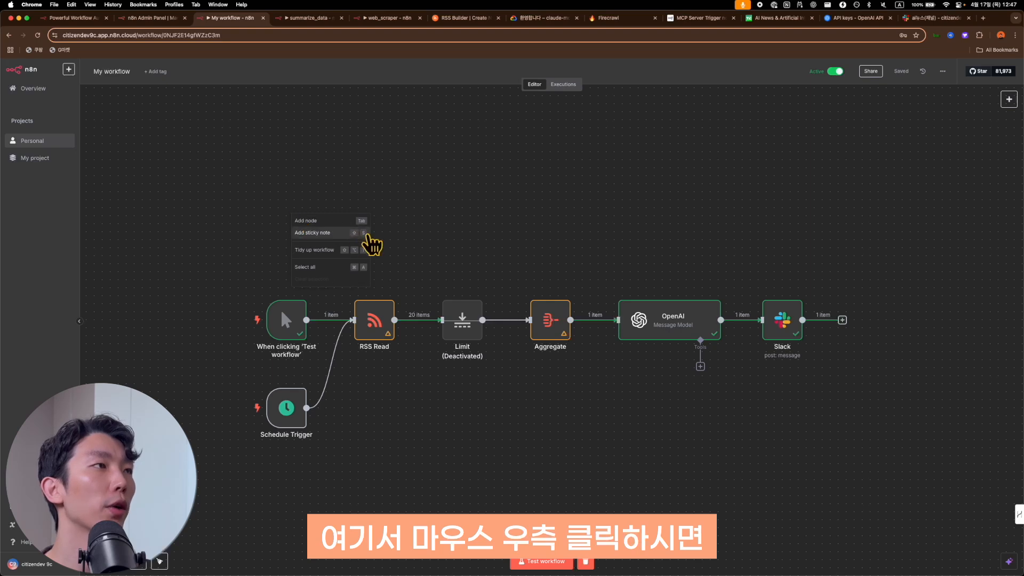
{"action": "left_click", "coordinate": [367, 233]}
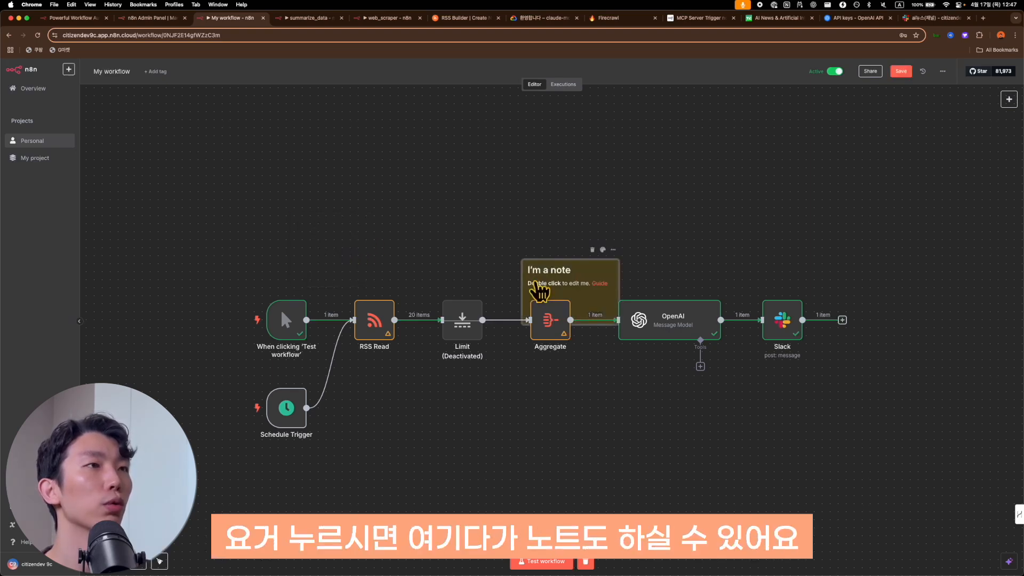
{"action": "left_click_drag", "start_coordinate": [538, 290], "coordinate": [276, 242]}
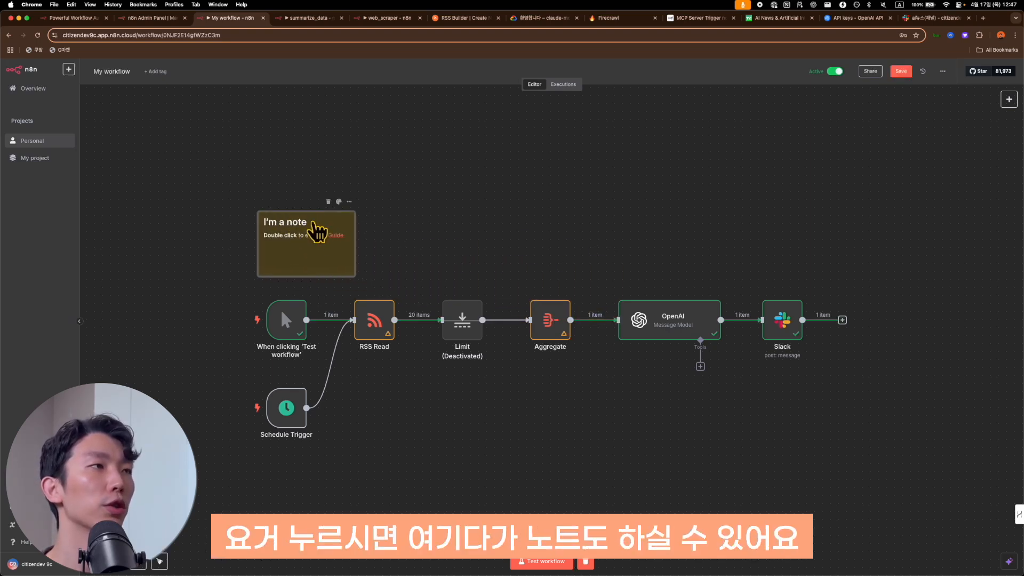
{"action": "left_click_drag", "start_coordinate": [355, 247], "coordinate": [605, 256]}
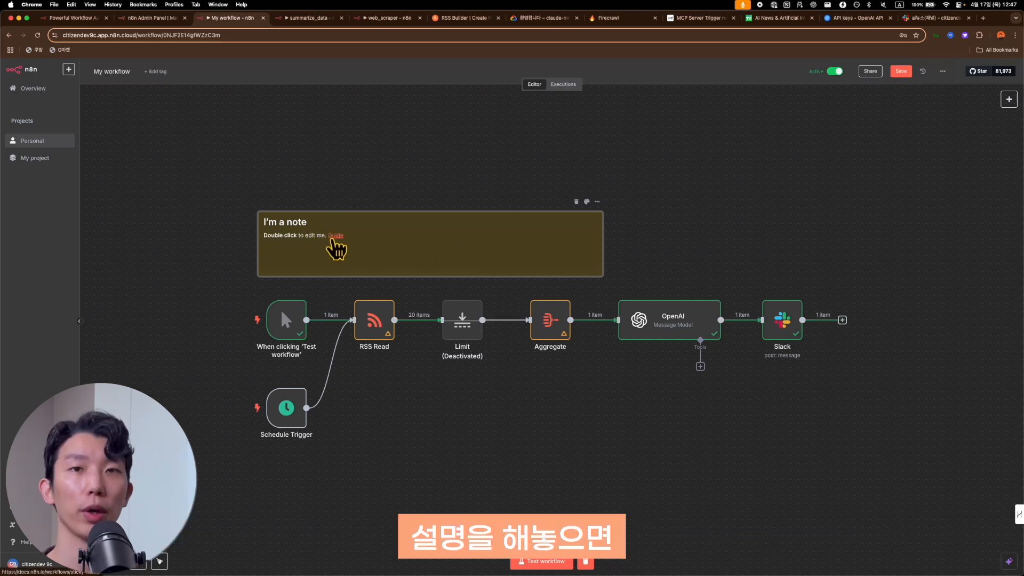
- Replace the sticky note's text with heading "1. 자동화 워크플로우 셋업" and bullets "RSS로 뉴스 기사 수집하기 (무료)" and "매일 AI 뉴스 슬랙으로 전송하기"
{"action": "double_click", "coordinate": [333, 240]}
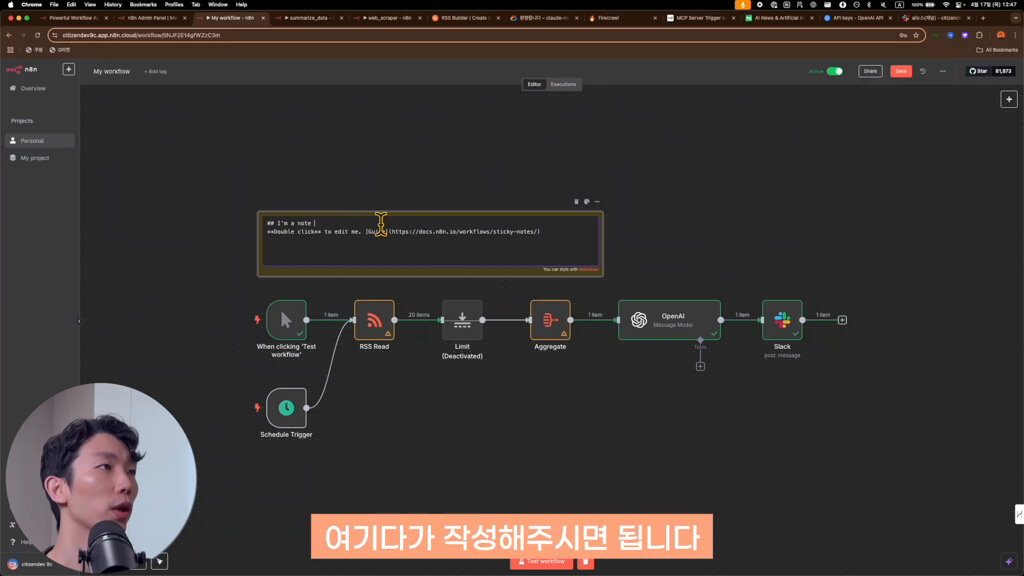
{"action": "key", "text": "super+a"}
{"action": "type", "text": "## 1. 자동화 워크플로우 셋업 - RSS로 뉴스 기사 수집하기 (무료) - 매일 AI 뉴스 슬랙으로 전송하기"}
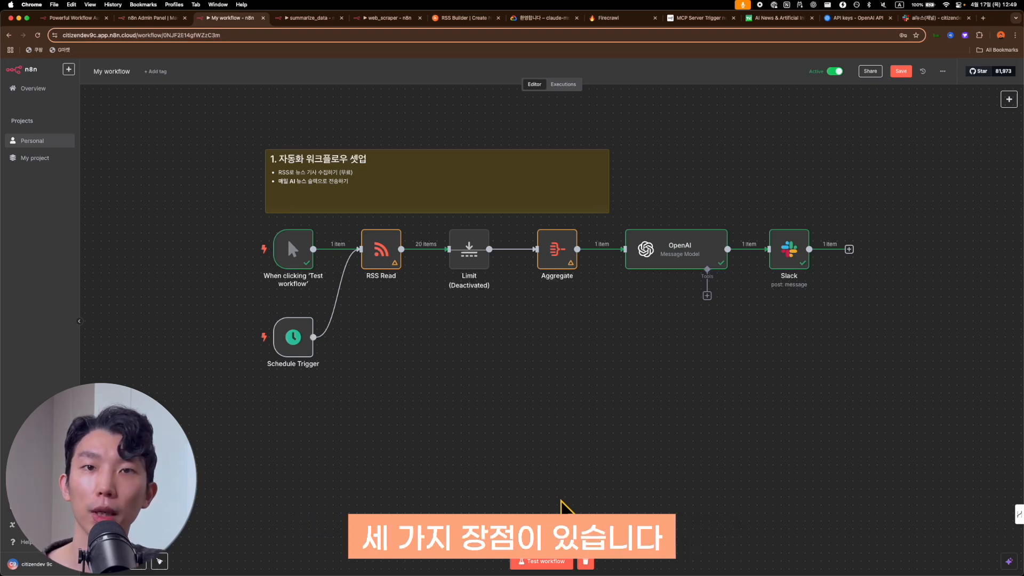
- Search the node library for "MCP" and add an MCP Server Trigger node
{"action": "scroll", "coordinate": [586, 488], "scroll_direction": "up", "scroll_amount": 1}
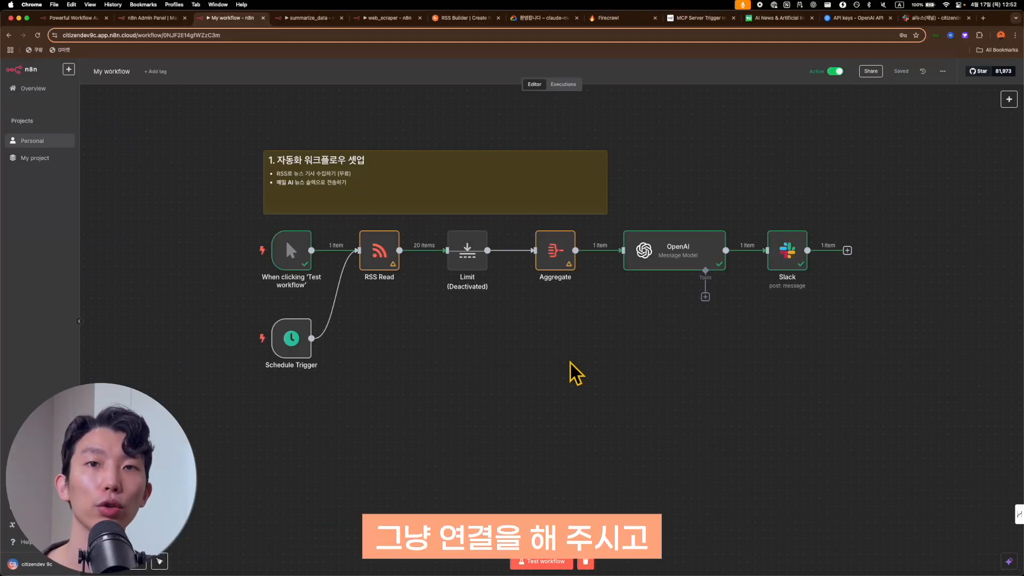
{"action": "scroll", "coordinate": [491, 373], "scroll_direction": "down", "scroll_amount": 2}
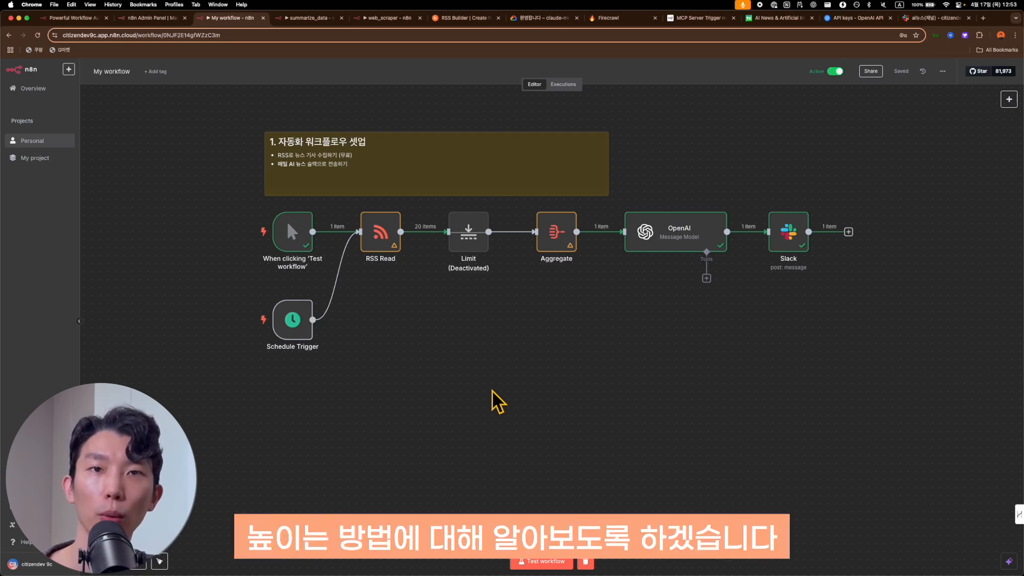
{"action": "scroll", "coordinate": [304, 350], "scroll_direction": "down", "scroll_amount": 3}
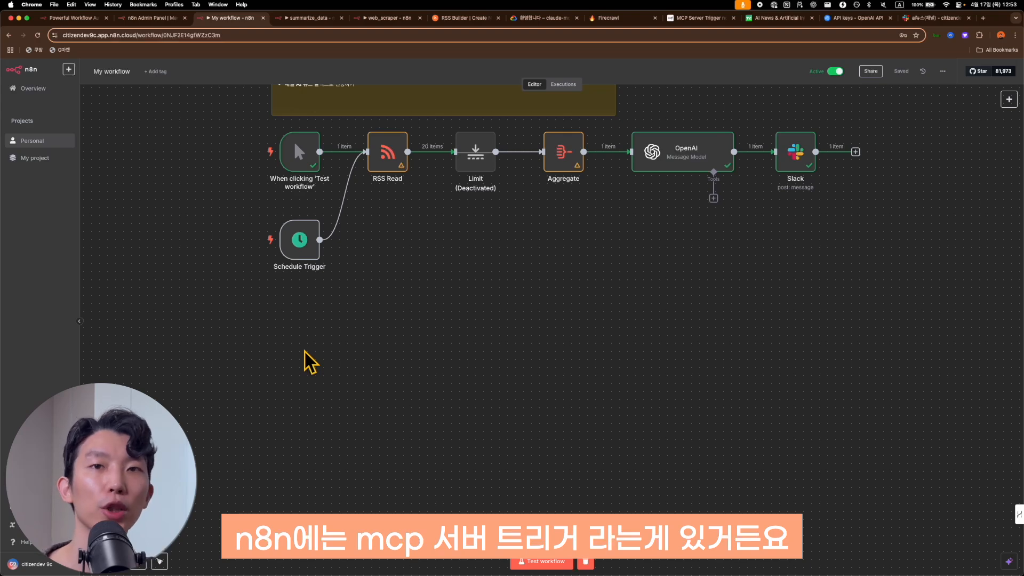
{"action": "key", "text": "Tab"}
{"action": "type", "text": "MCP"}
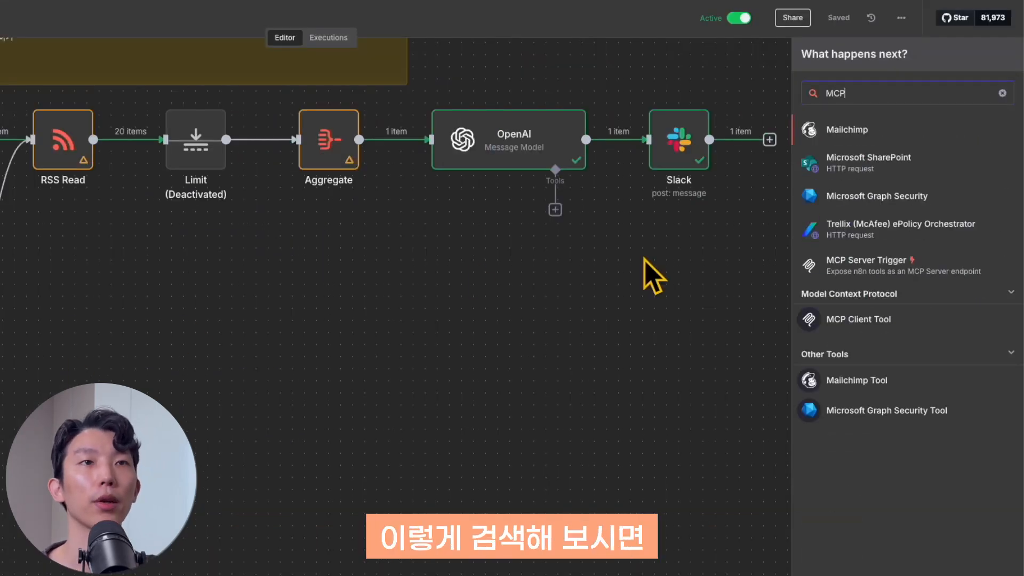
{"action": "left_click", "coordinate": [903, 270]}
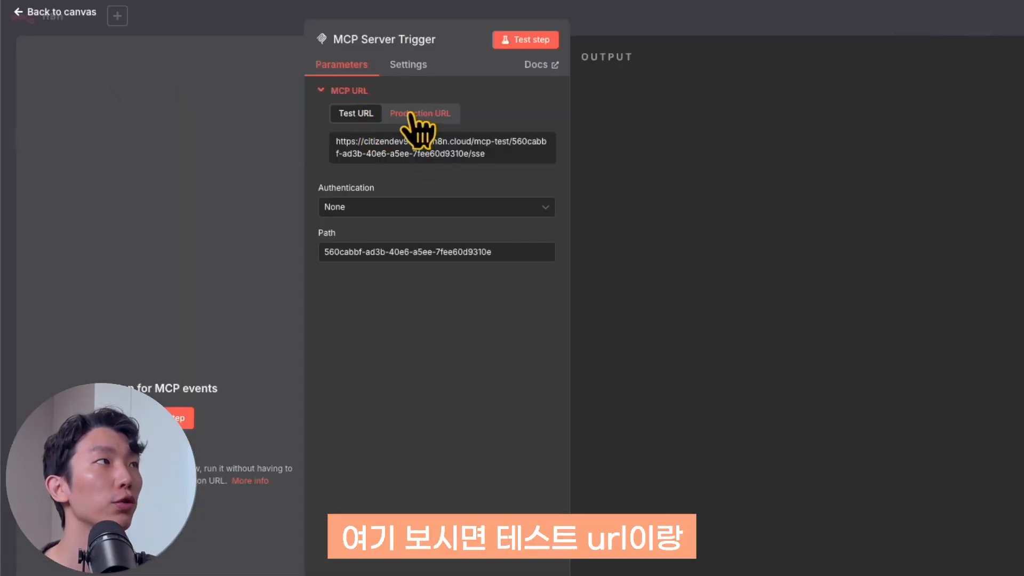
- Show the MCP Server Trigger's Production URL and set its authentication to Bearer Auth
{"action": "left_click", "coordinate": [249, 127]}
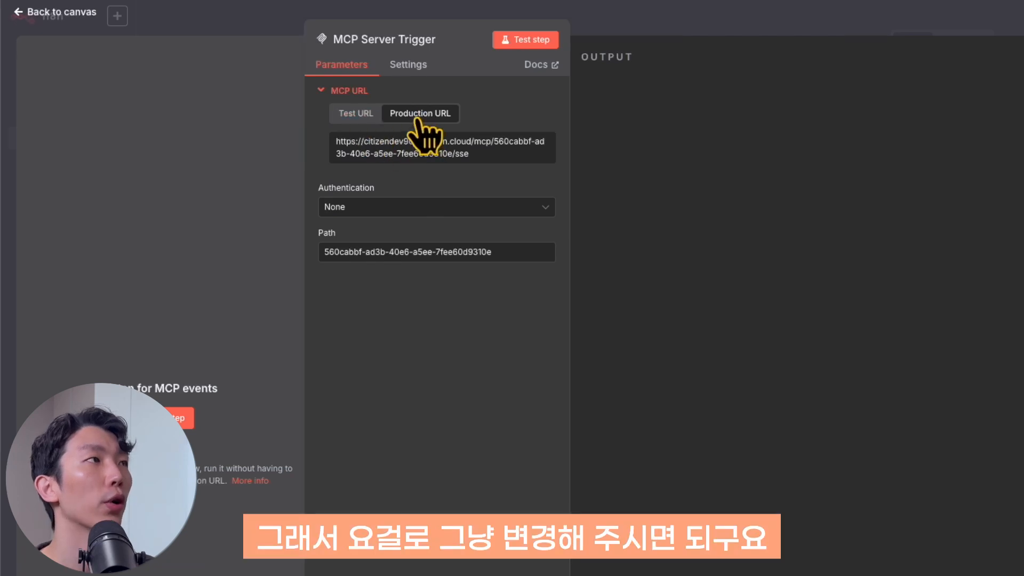
{"action": "left_click", "coordinate": [435, 208]}
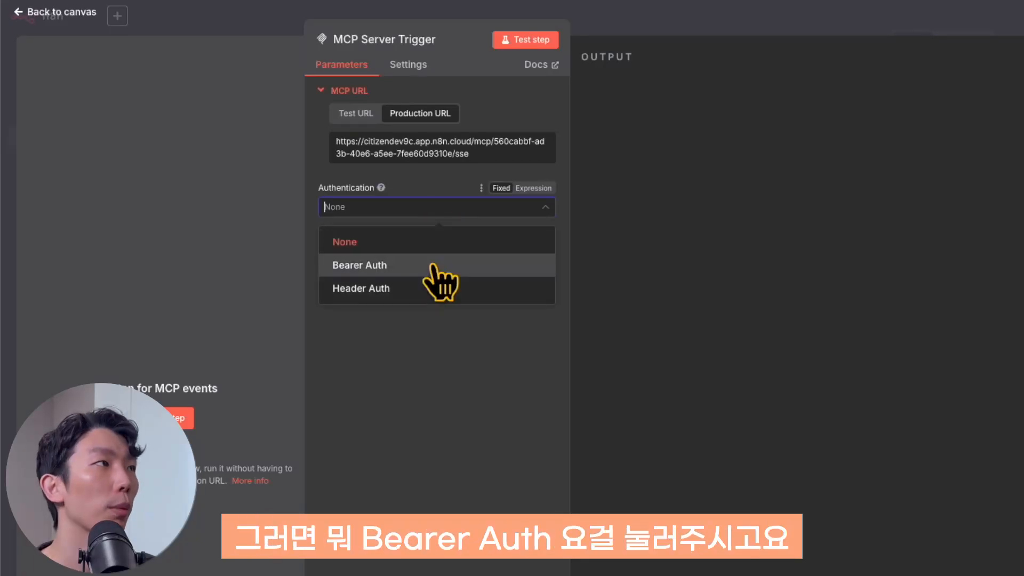
{"action": "left_click", "coordinate": [406, 267]}
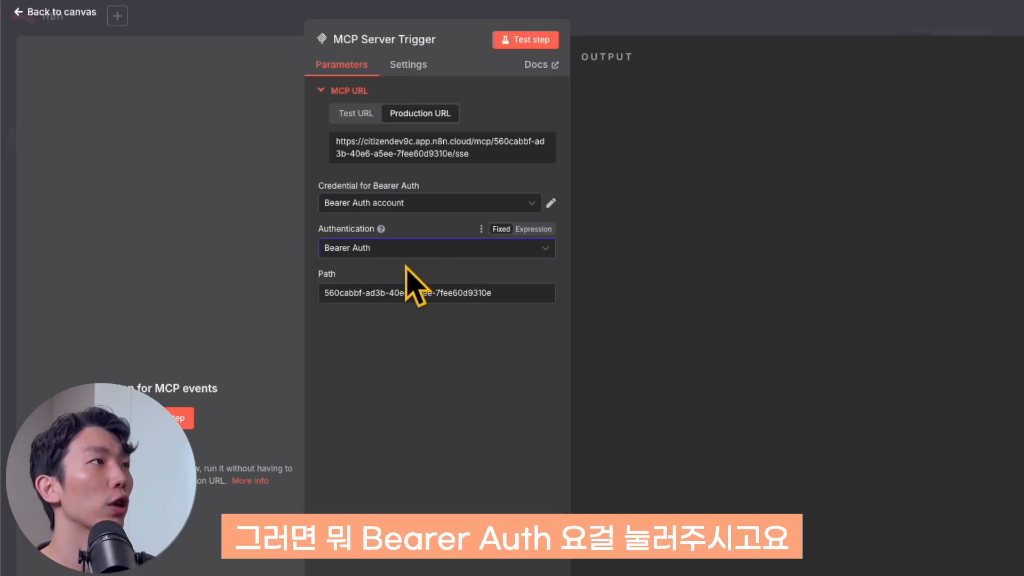
- Start a new Bearer Auth credential for the MCP Server Trigger and paste the bearer token into it
{"action": "left_click", "coordinate": [442, 275]}
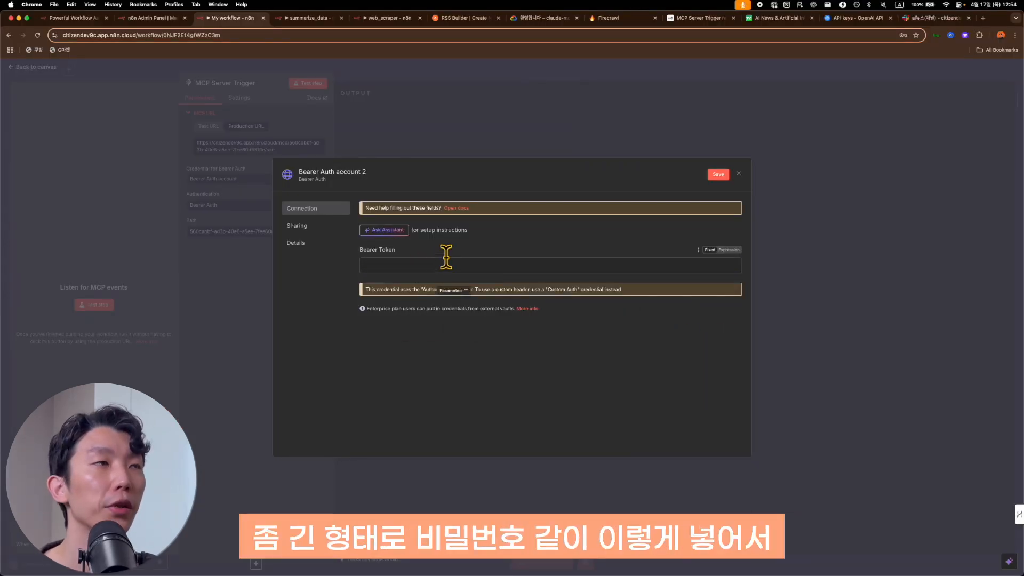
{"action": "left_click", "coordinate": [432, 265]}
{"action": "key", "text": "super+v"}
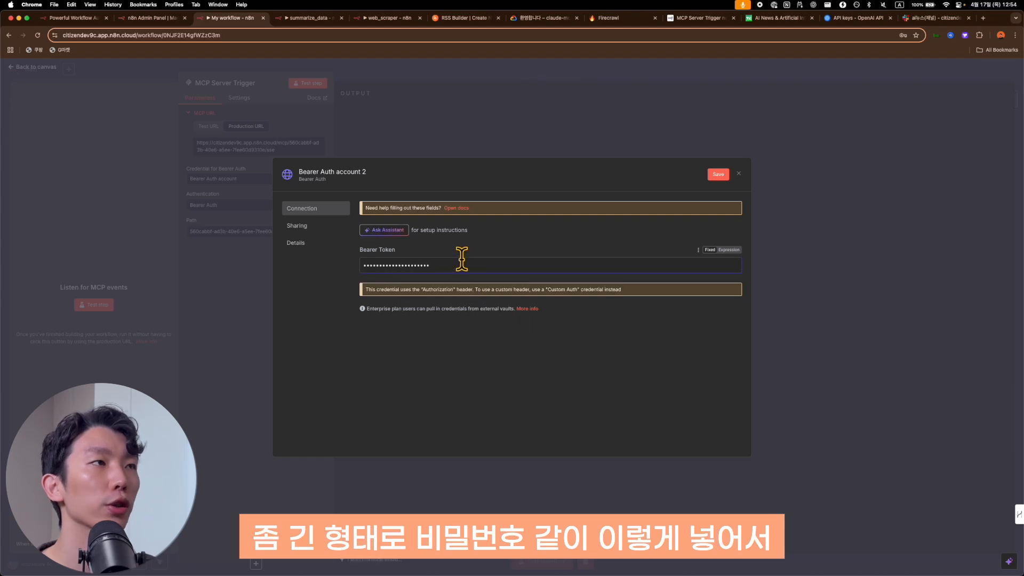
{"action": "left_click", "coordinate": [492, 256]}
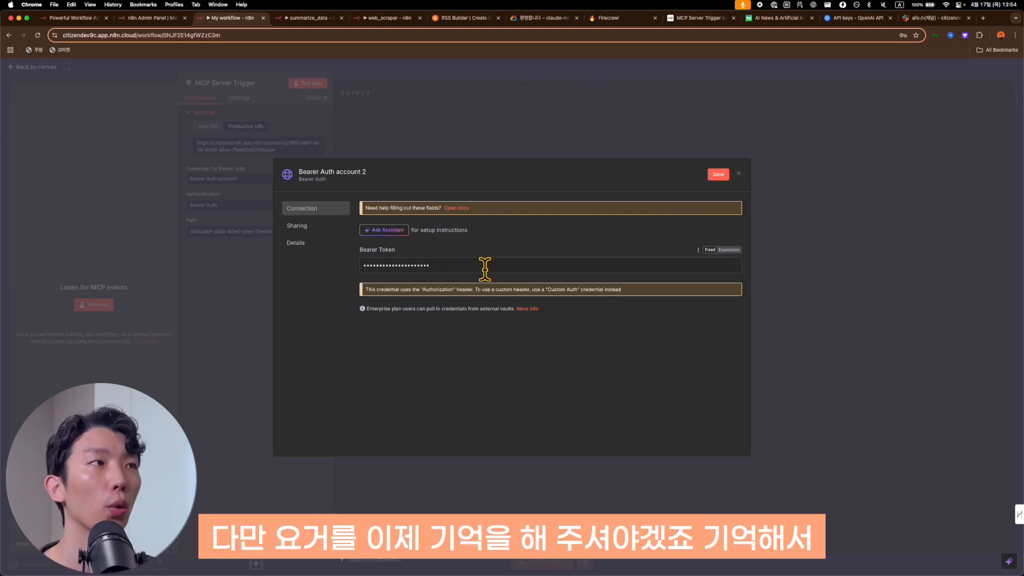
{"action": "double_click", "coordinate": [484, 266]}
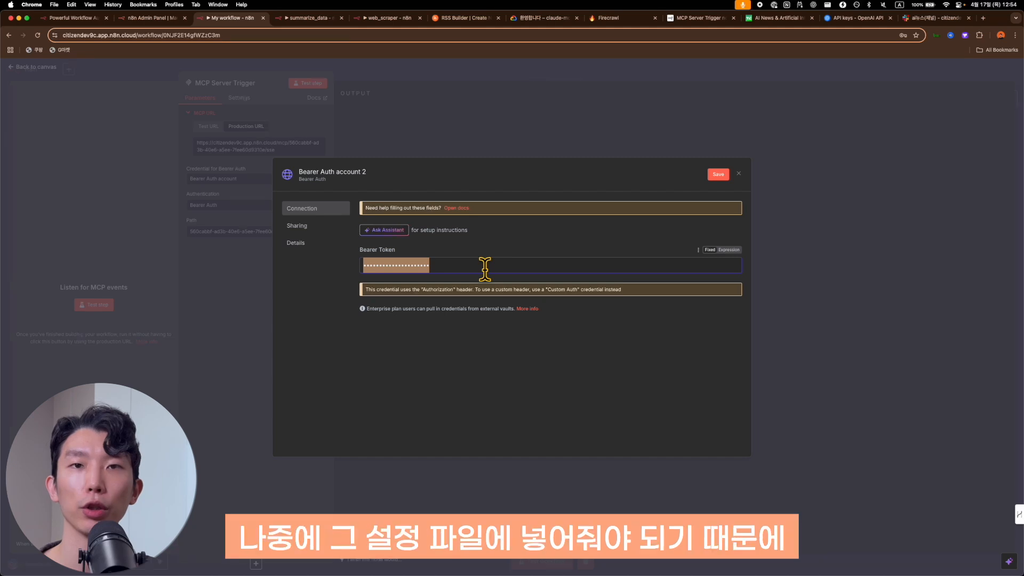
{"action": "left_click", "coordinate": [492, 253]}
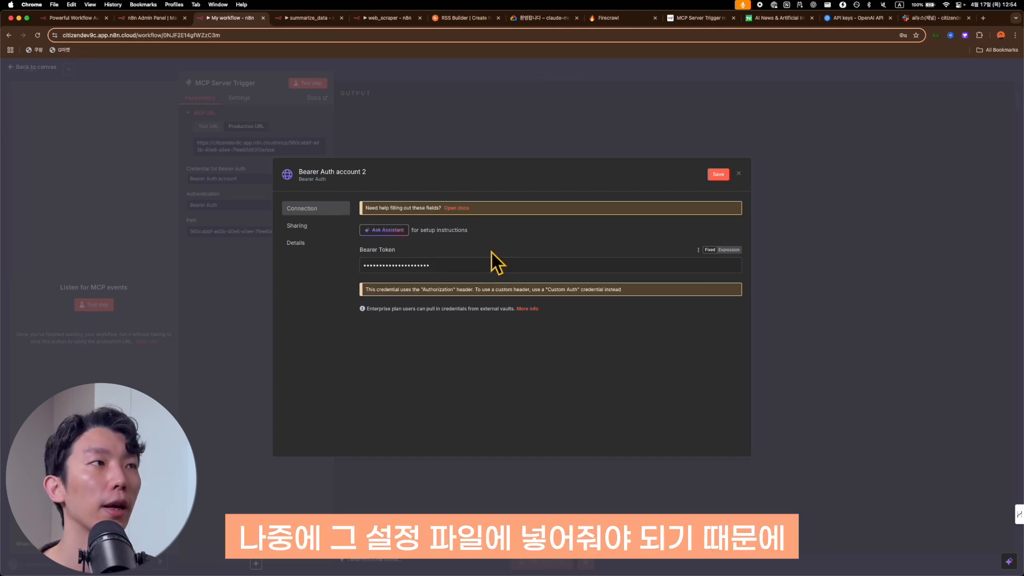
{"action": "double_click", "coordinate": [462, 263]}
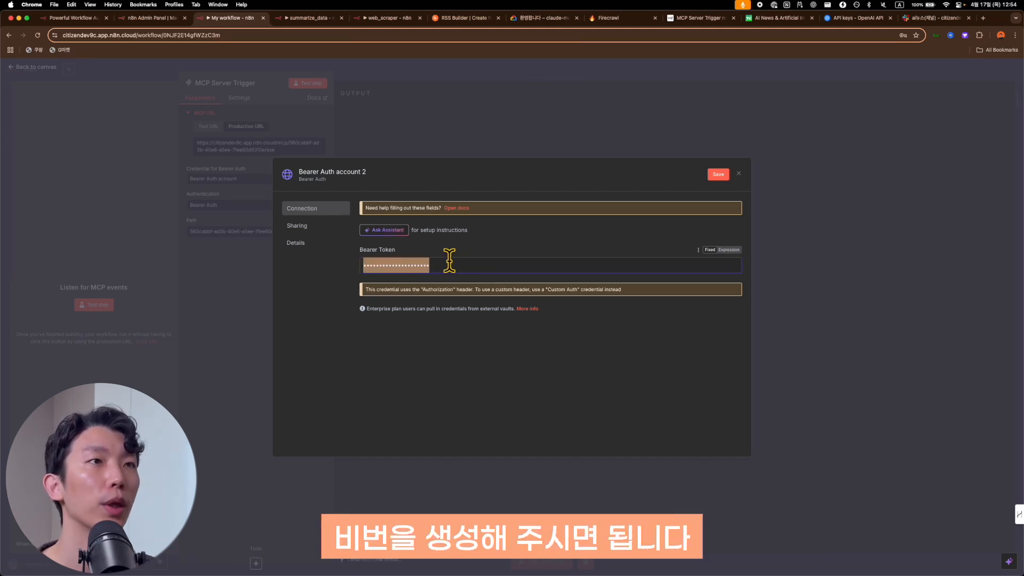
{"action": "left_click", "coordinate": [462, 245]}
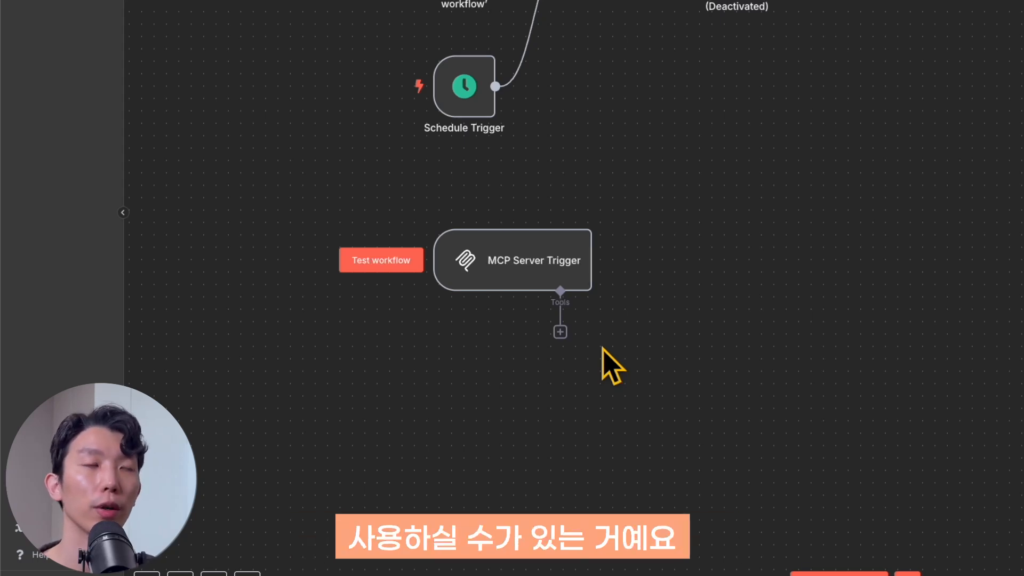
- Position the MCP Server Trigger node on the canvas below the Schedule Trigger, left-aligned with it
{"action": "left_click_drag", "start_coordinate": [435, 377], "coordinate": [279, 481]}
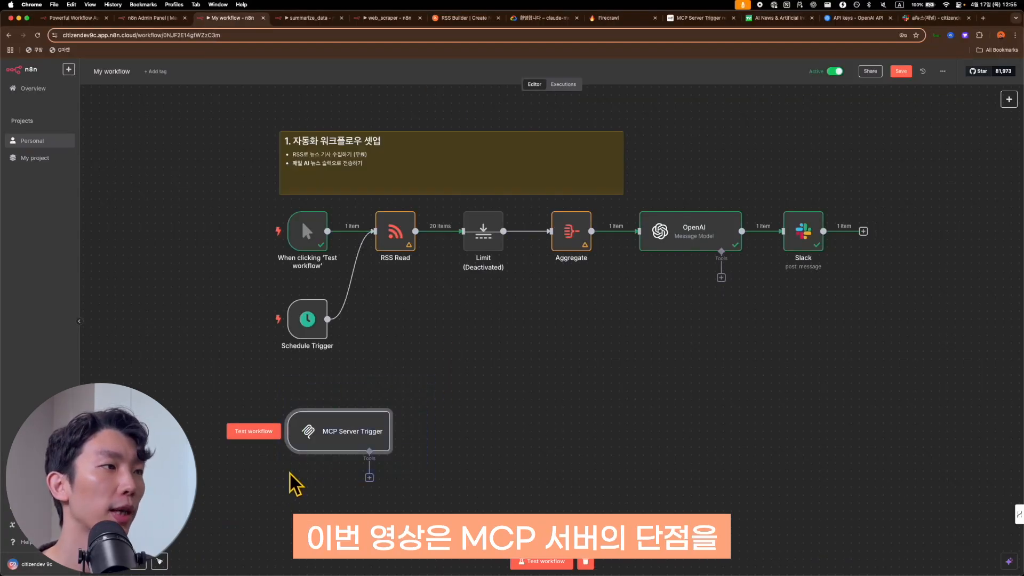
{"action": "left_click_drag", "start_coordinate": [321, 441], "coordinate": [322, 473]}
{"action": "left_click", "coordinate": [386, 393]}
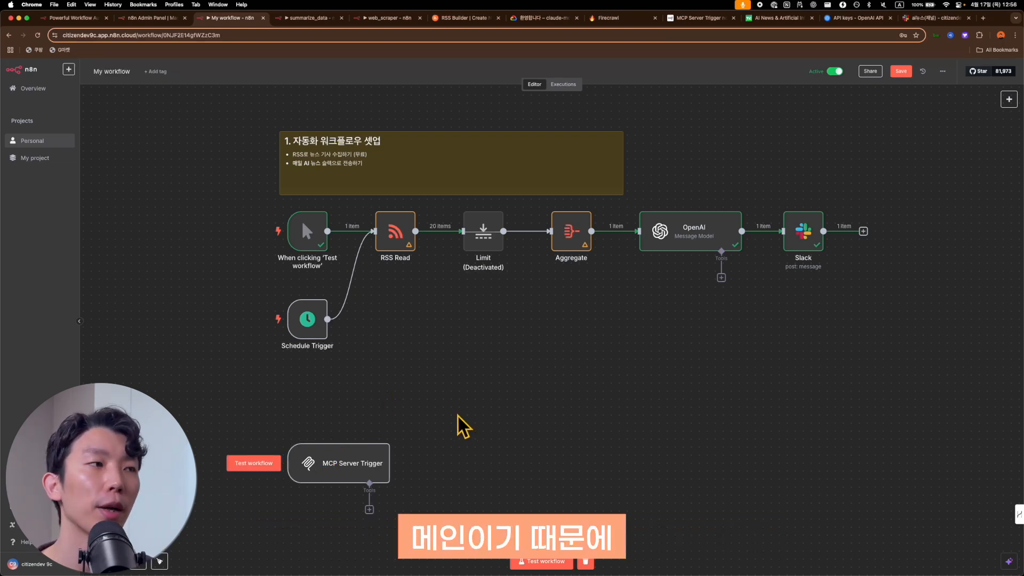
{"action": "scroll", "coordinate": [464, 426], "scroll_direction": "down", "scroll_amount": 1}
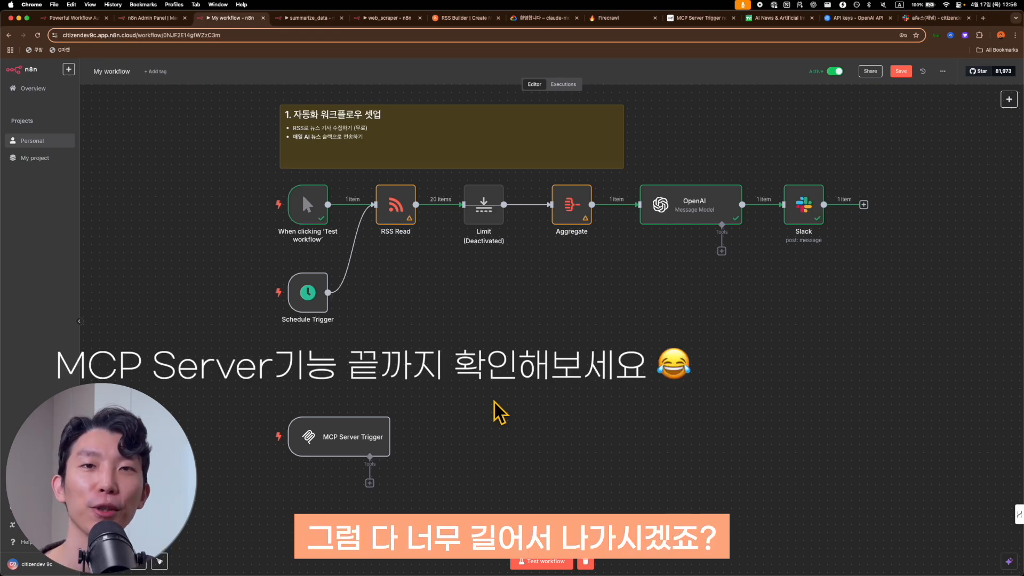
{"action": "left_click_drag", "start_coordinate": [366, 451], "coordinate": [358, 418]}
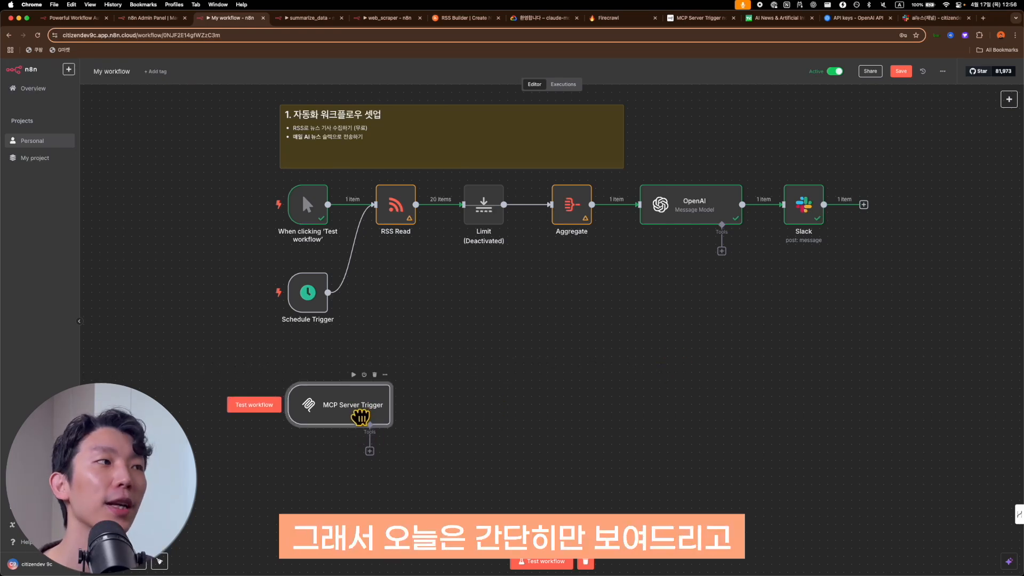
{"action": "left_click", "coordinate": [443, 425]}
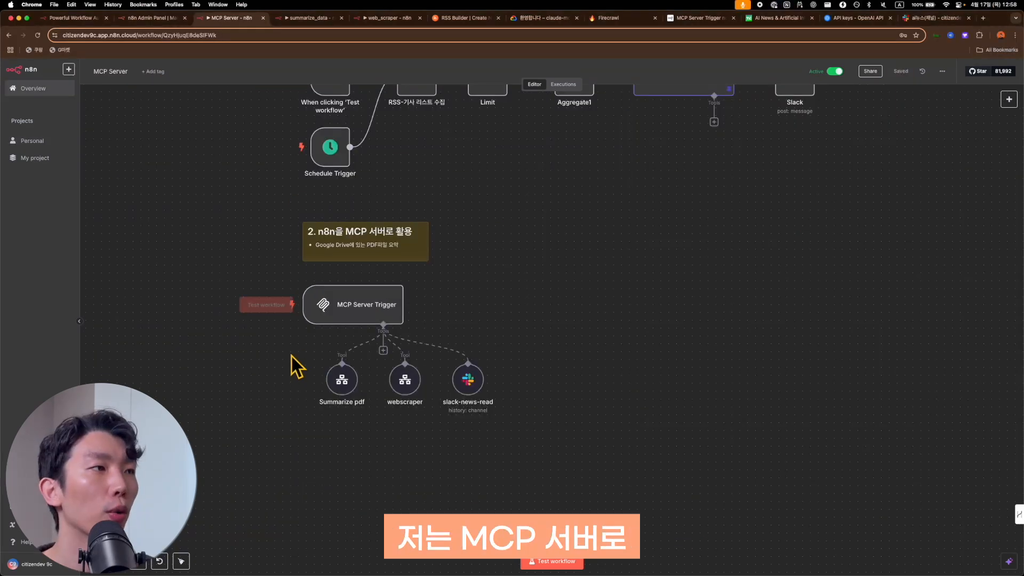
- Browse the service tools that can be attached to the MCP Server Trigger
{"action": "left_click_drag", "start_coordinate": [289, 351], "coordinate": [602, 407]}
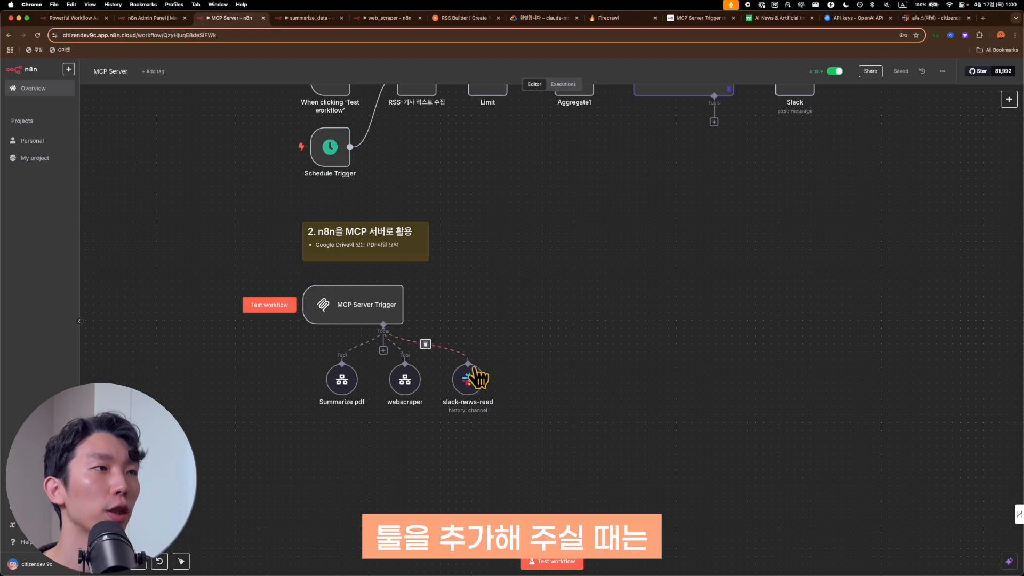
{"action": "left_click", "coordinate": [383, 350]}
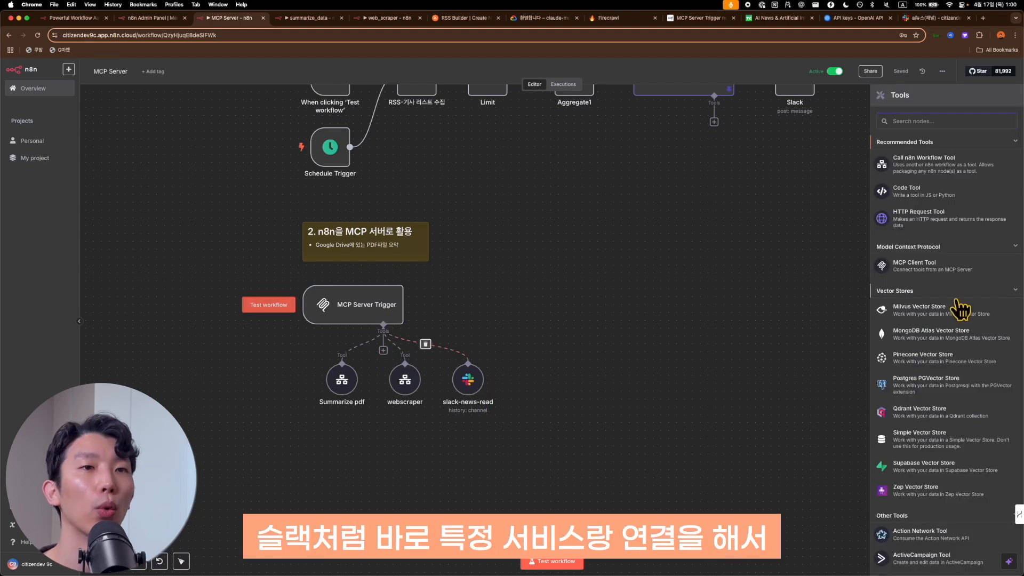
{"action": "scroll", "coordinate": [951, 380], "scroll_direction": "down", "scroll_amount": 15}
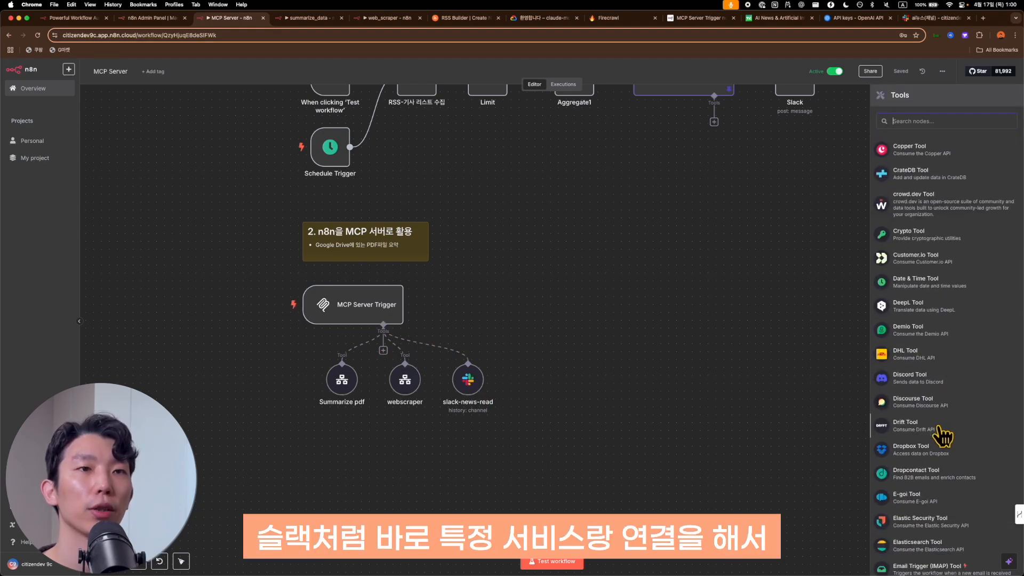
{"action": "left_click", "coordinate": [523, 359]}
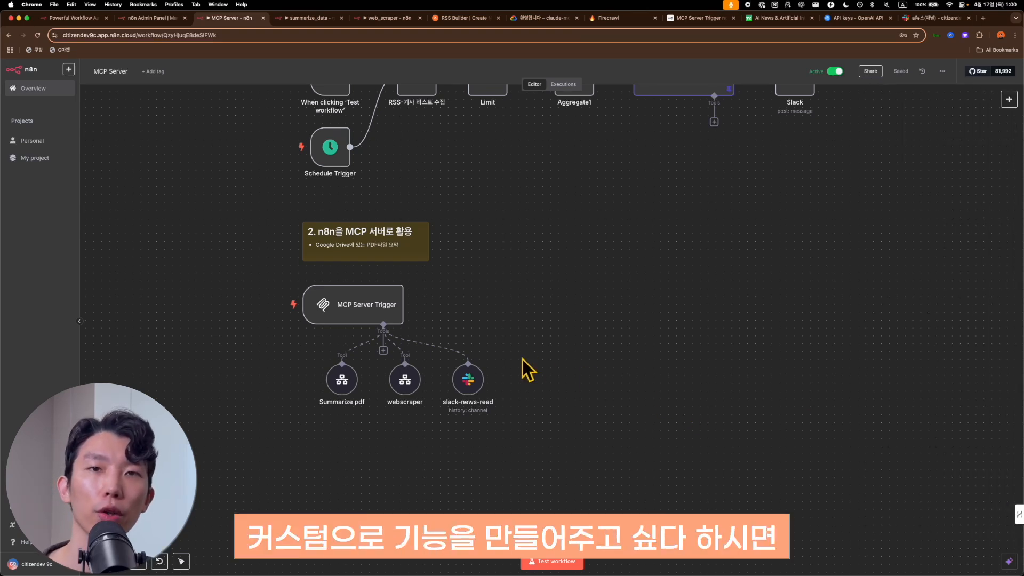
- Attach a Call n8n Workflow Tool to the MCP Server Trigger and list the workflows it can call
{"action": "left_click", "coordinate": [383, 351]}
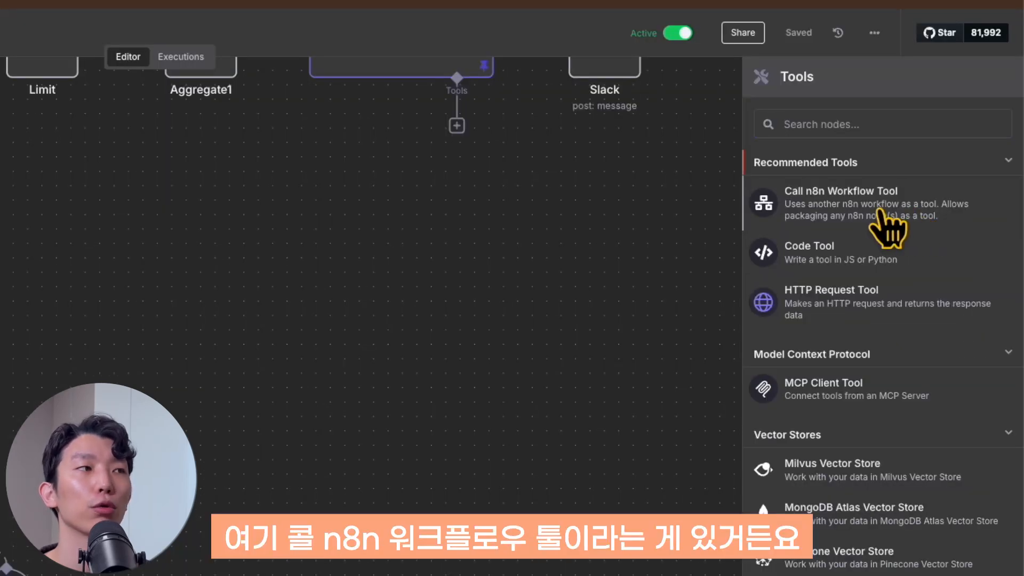
{"action": "left_click", "coordinate": [885, 213]}
{"action": "left_click", "coordinate": [459, 326]}
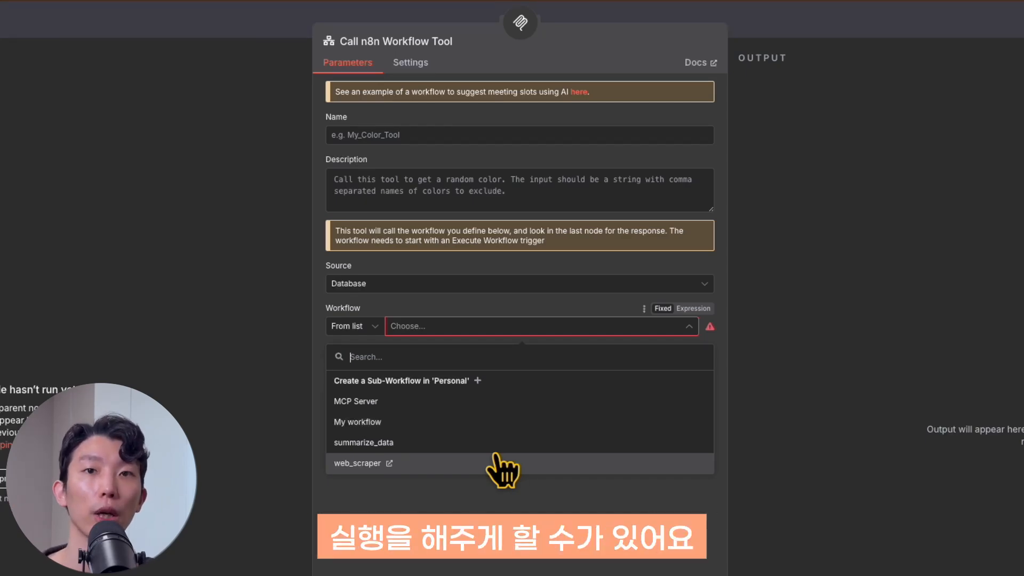
{"action": "left_click", "coordinate": [514, 503]}
{"action": "left_click", "coordinate": [40, 69]}
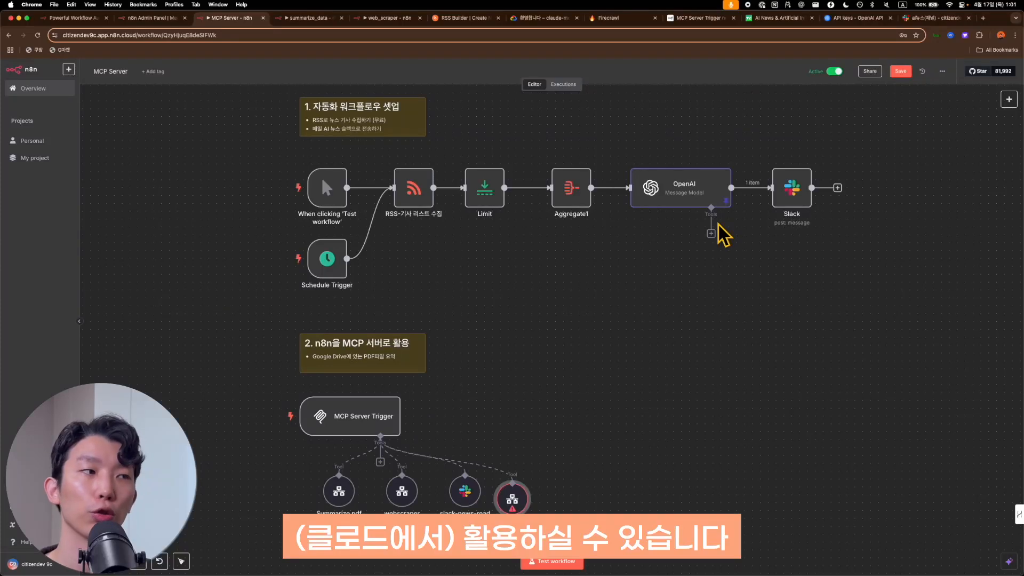
{"action": "scroll", "coordinate": [468, 459], "scroll_direction": "down", "scroll_amount": 2}
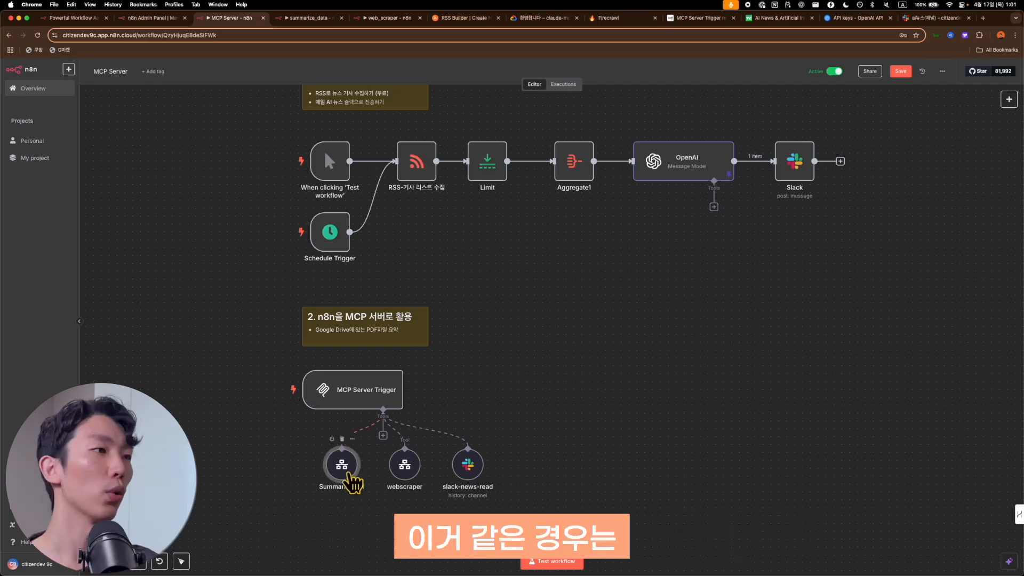
- Examine the Summarize pdf tool's name, description, called workflow and workflow inputs
{"action": "key", "text": "Tab"}
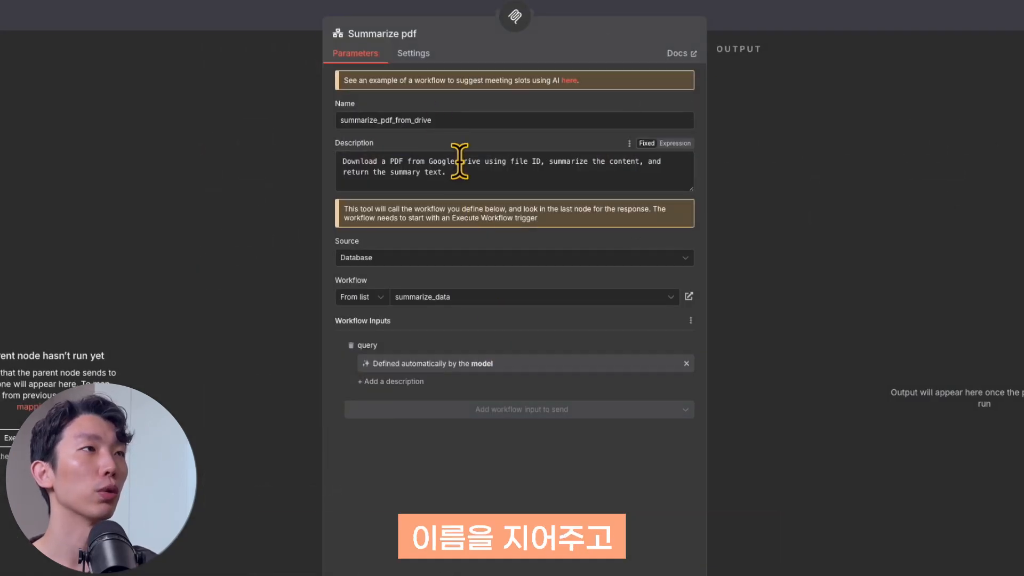
{"action": "left_click_drag", "start_coordinate": [448, 170], "coordinate": [355, 154]}
{"action": "left_click", "coordinate": [422, 161]}
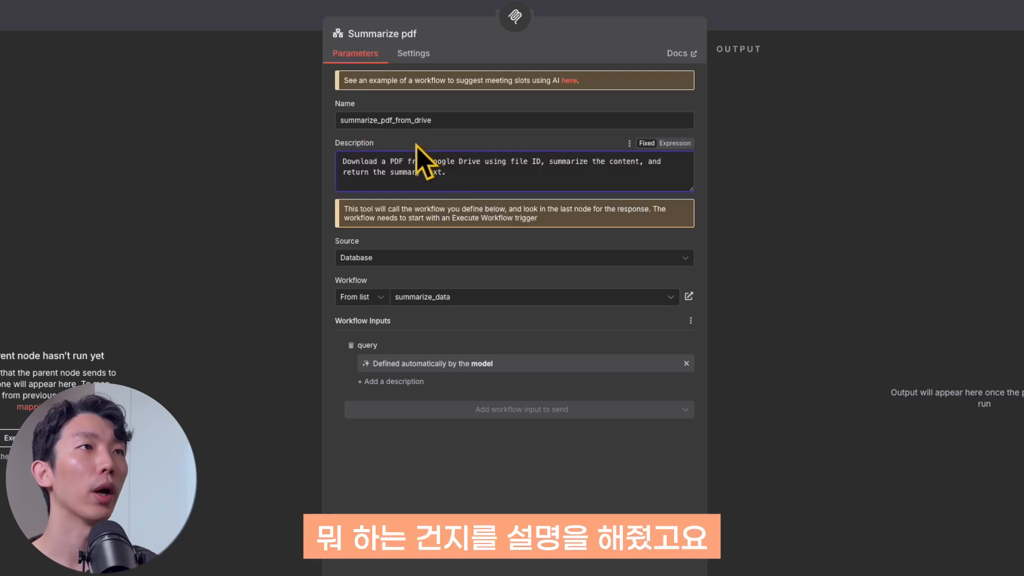
{"action": "left_click", "coordinate": [455, 241]}
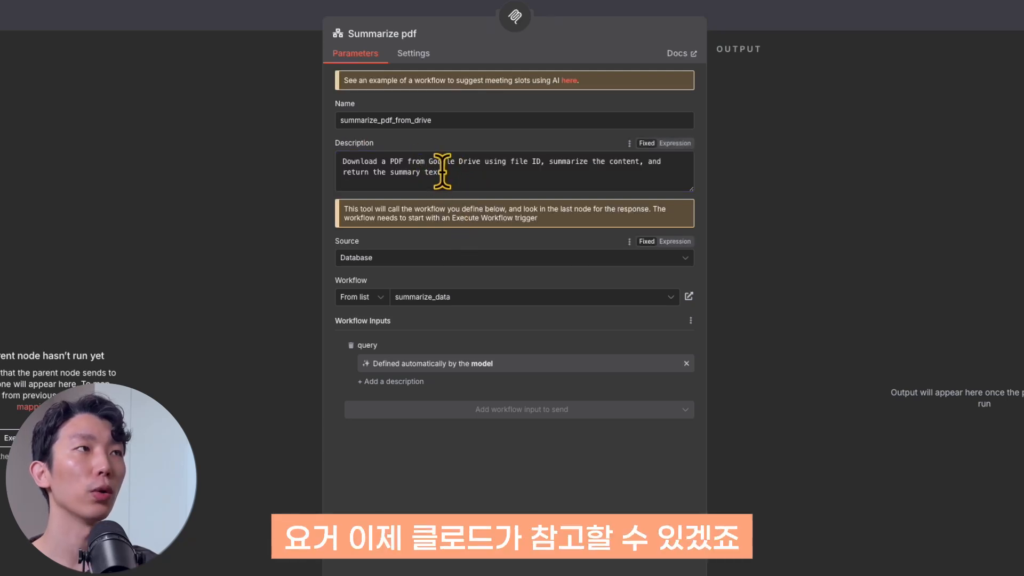
{"action": "left_click", "coordinate": [415, 299]}
{"action": "left_click", "coordinate": [440, 419]}
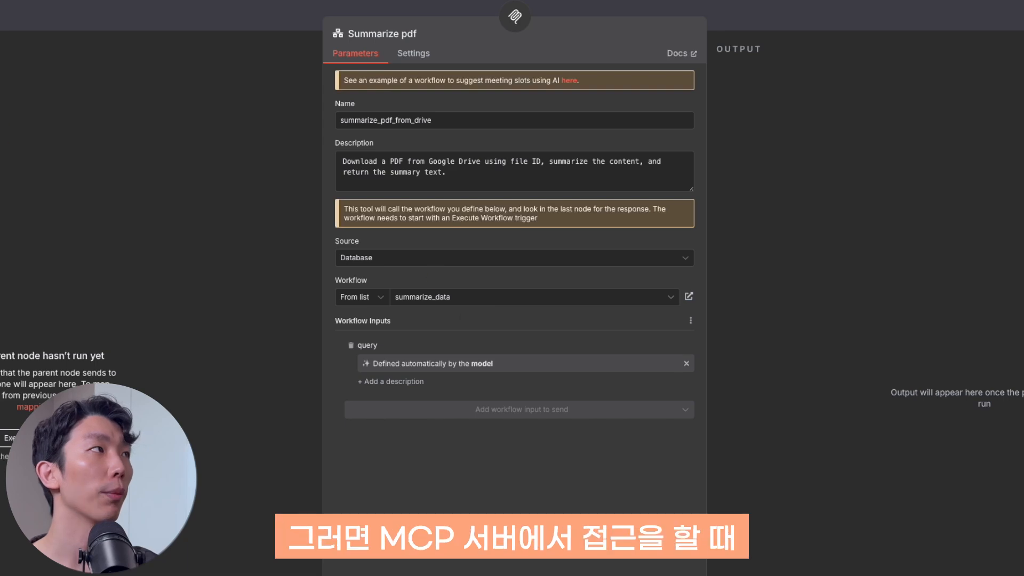
{"action": "left_click", "coordinate": [3, 16]}
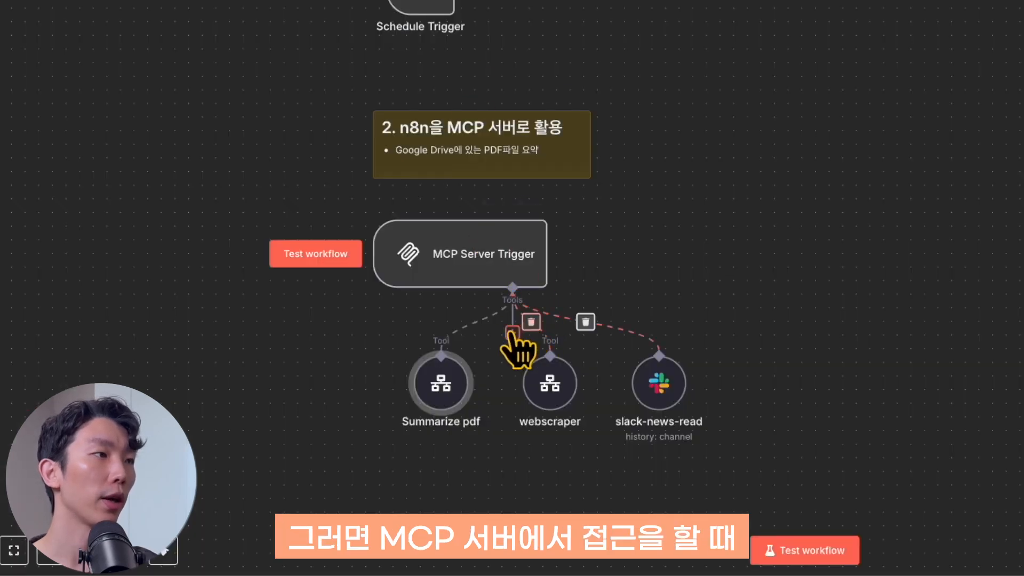
{"action": "double_click", "coordinate": [435, 387]}
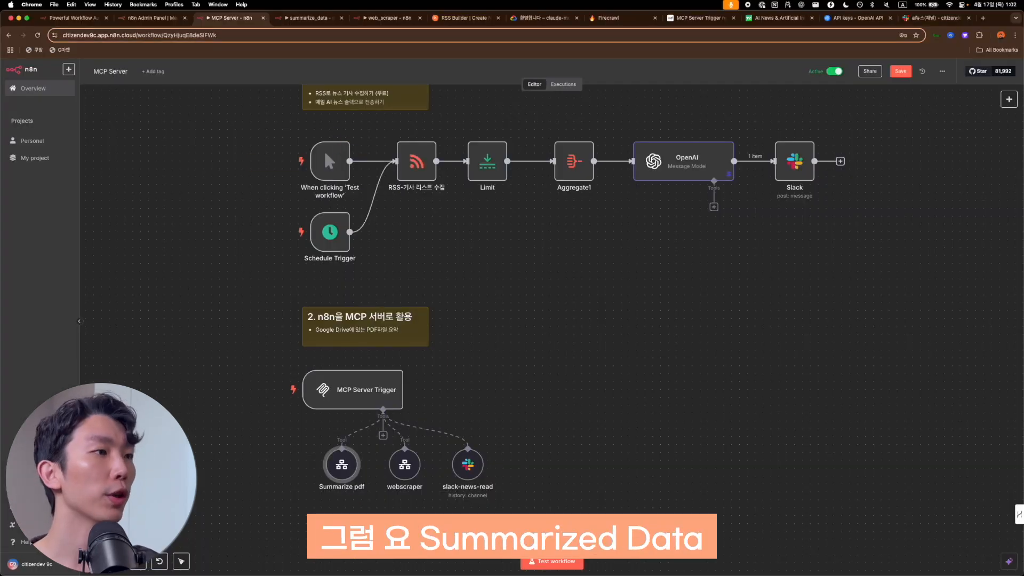
- Open the summarize_data workflow and test its When Executed by Another Workflow trigger with the query input field
{"action": "left_click", "coordinate": [312, 21]}
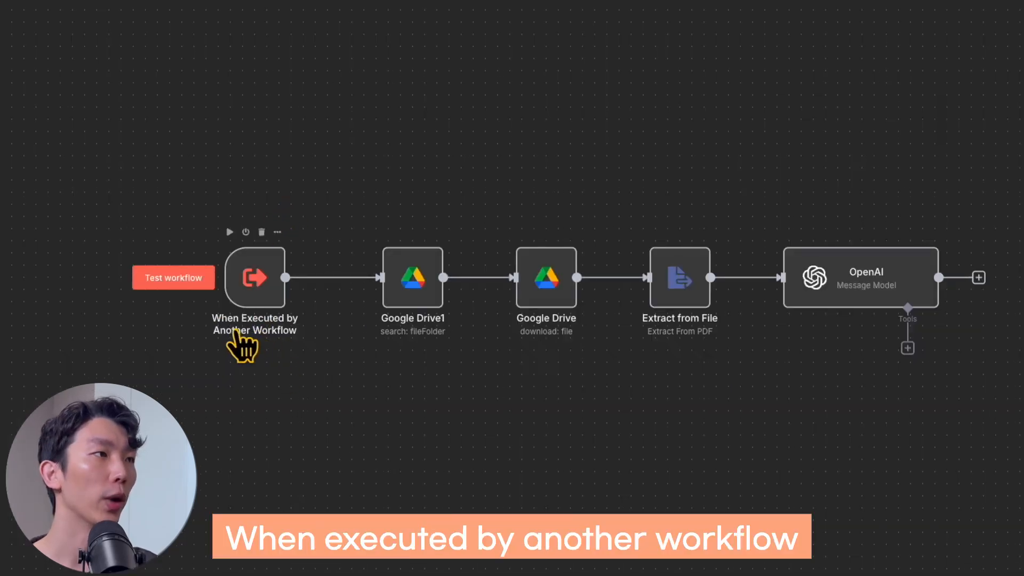
{"action": "double_click", "coordinate": [252, 284]}
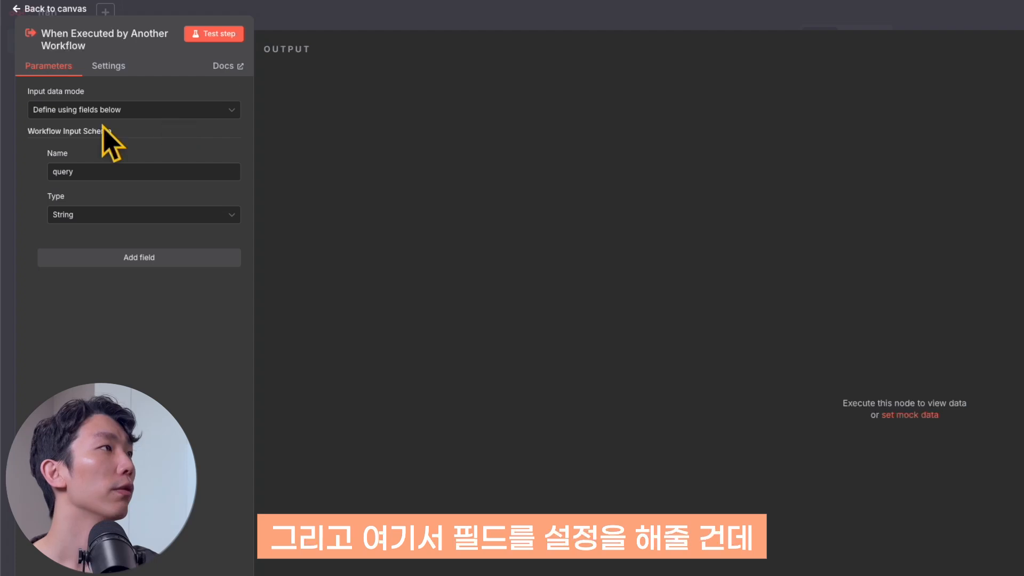
{"action": "double_click", "coordinate": [77, 169]}
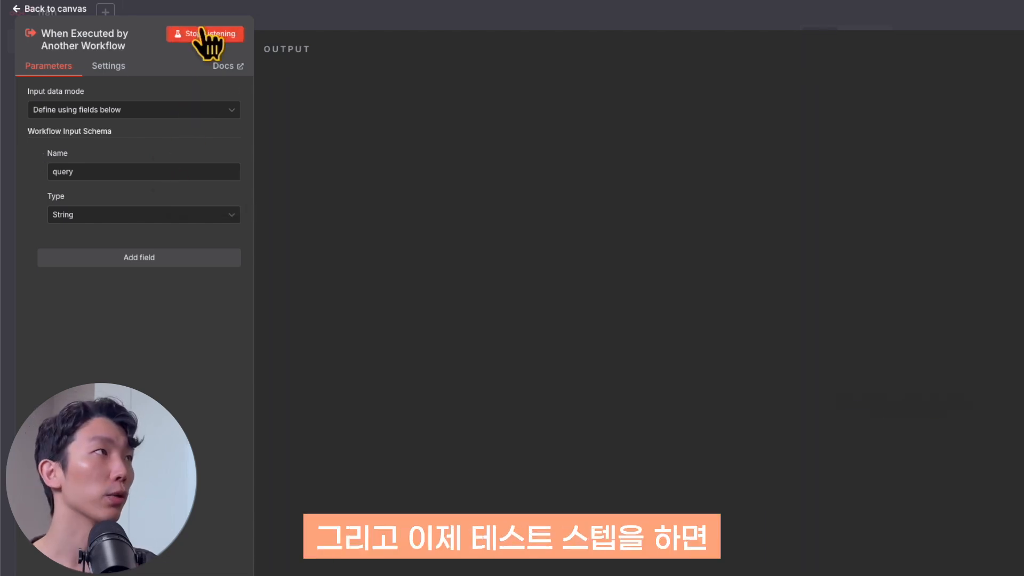
{"action": "left_click", "coordinate": [203, 34]}
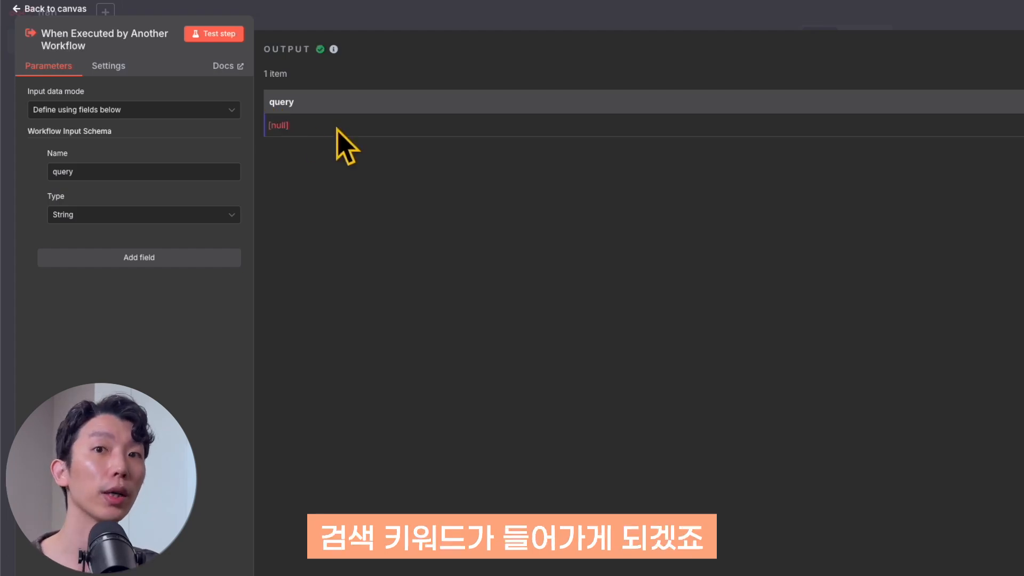
{"action": "left_click", "coordinate": [50, 10]}
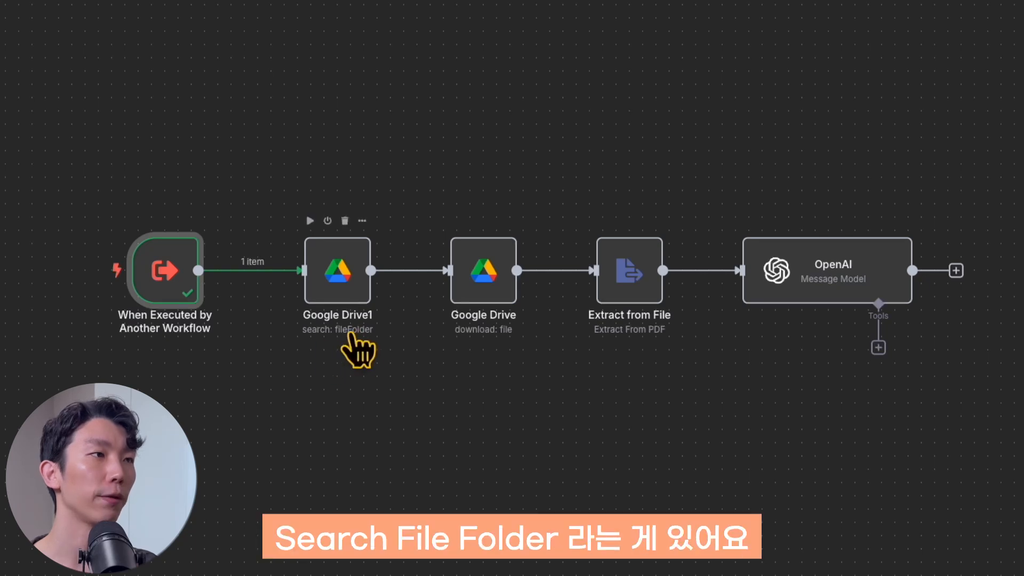
- Review the Google Drive1 node's file search settings and query mapping, and open the creation of a new Google Drive credential
{"action": "double_click", "coordinate": [336, 273]}
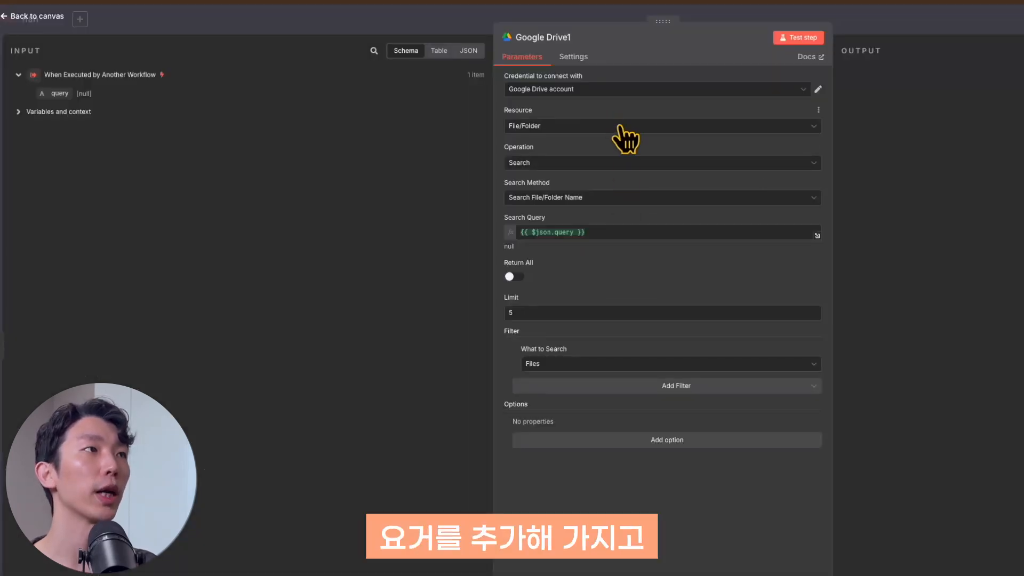
{"action": "left_click_drag", "start_coordinate": [67, 93], "coordinate": [570, 231]}
{"action": "left_click", "coordinate": [396, 134]}
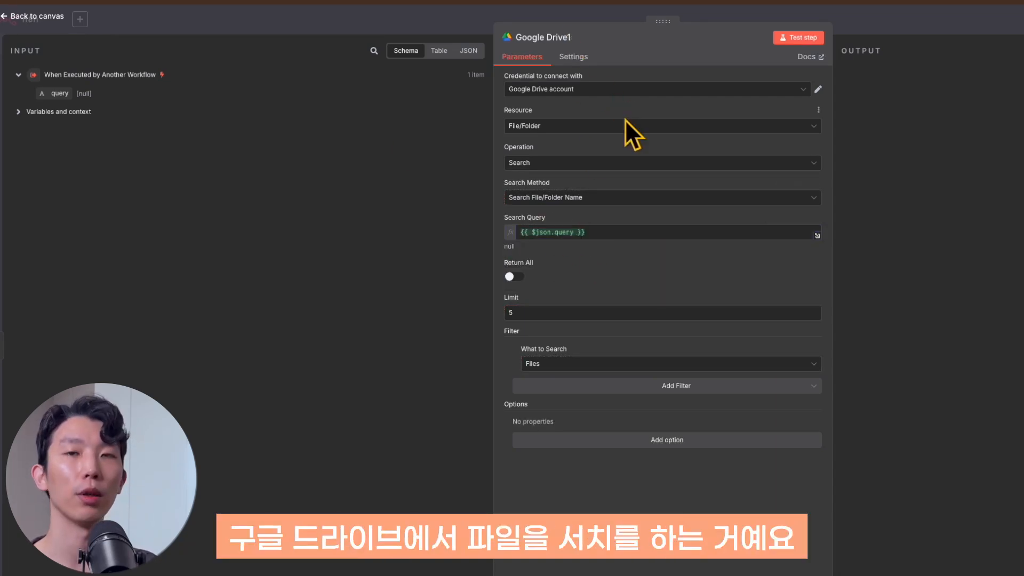
{"action": "left_click", "coordinate": [622, 89]}
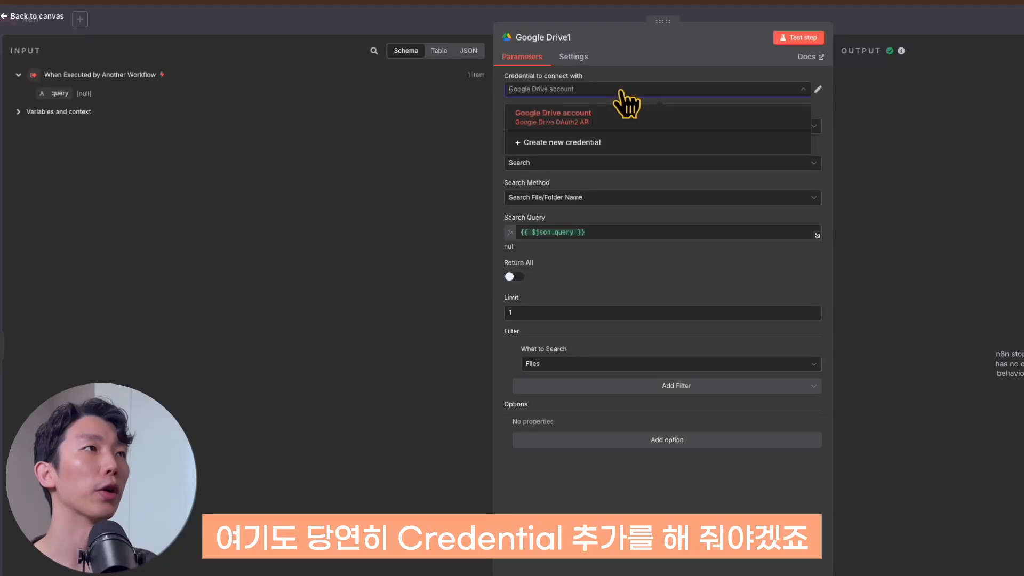
{"action": "left_click", "coordinate": [627, 144]}
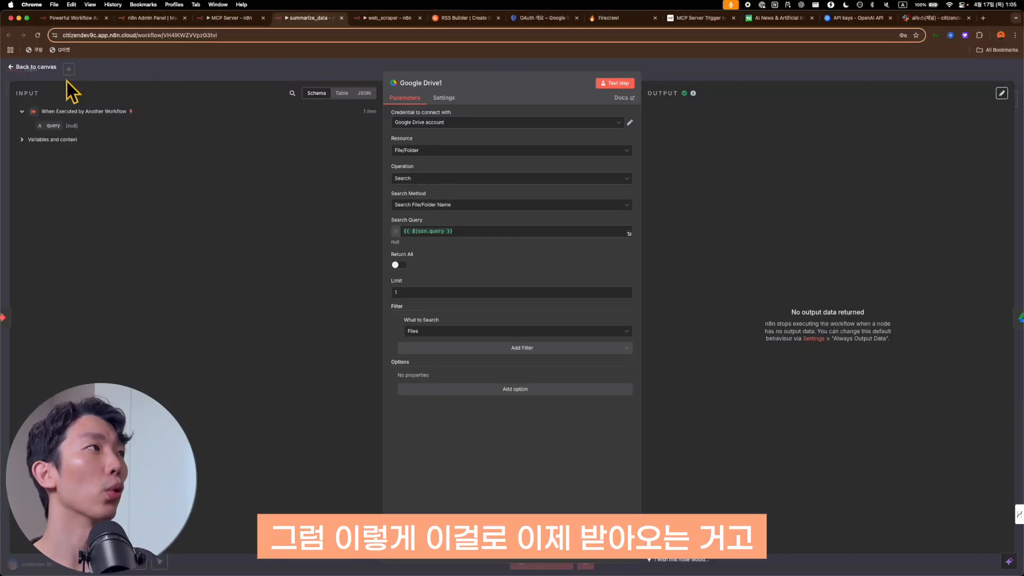
{"action": "left_click", "coordinate": [61, 86]}
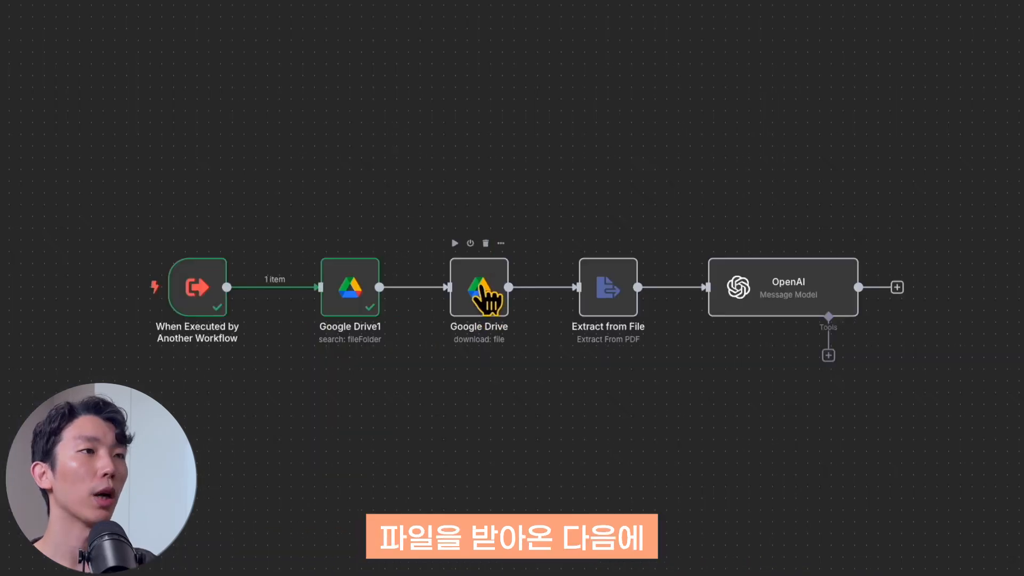
- Examine how the Google Drive download node picks its file by ID
{"action": "left_click", "coordinate": [480, 291]}
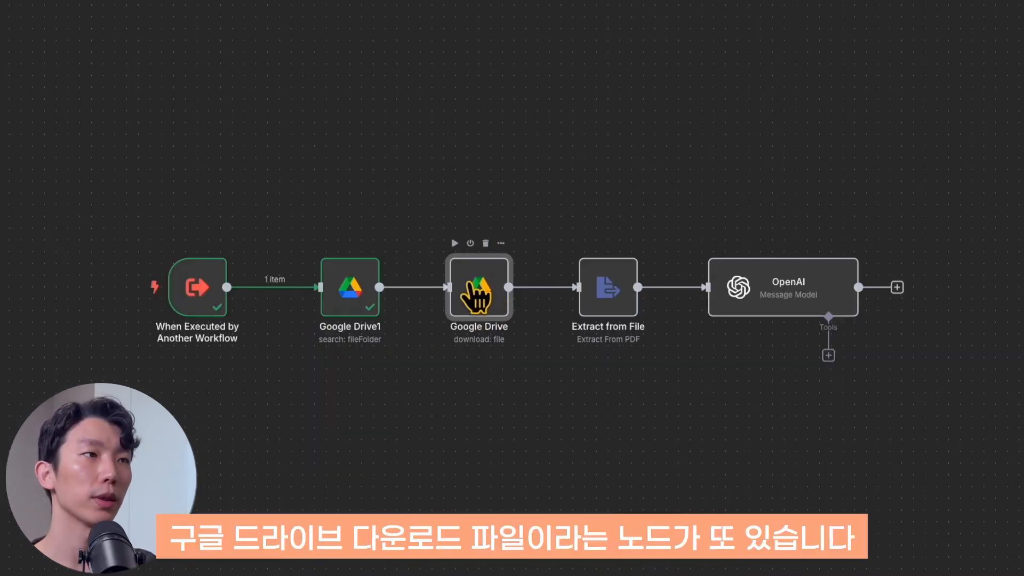
{"action": "double_click", "coordinate": [475, 295]}
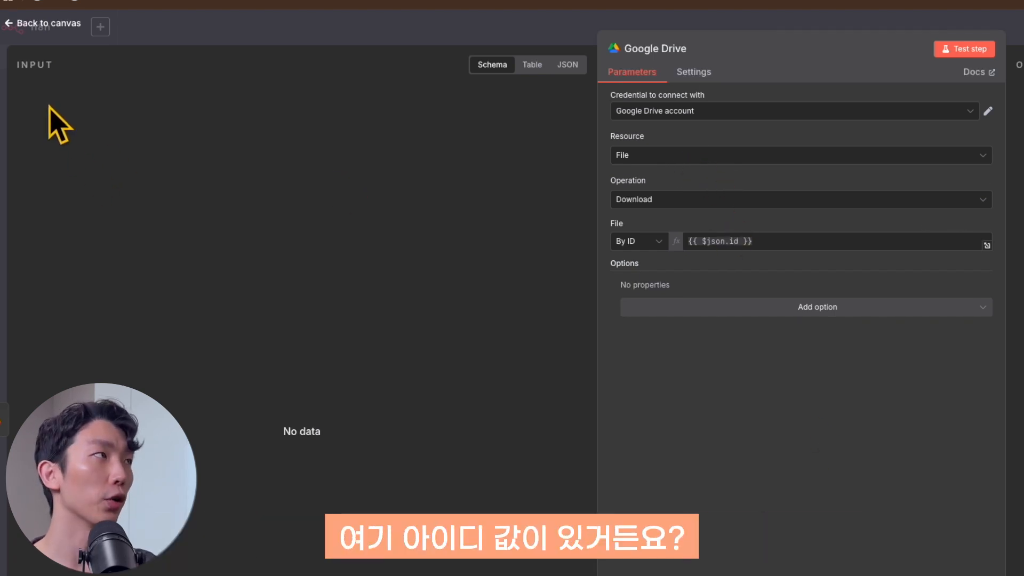
{"action": "left_click_drag", "start_coordinate": [559, 144], "coordinate": [720, 240]}
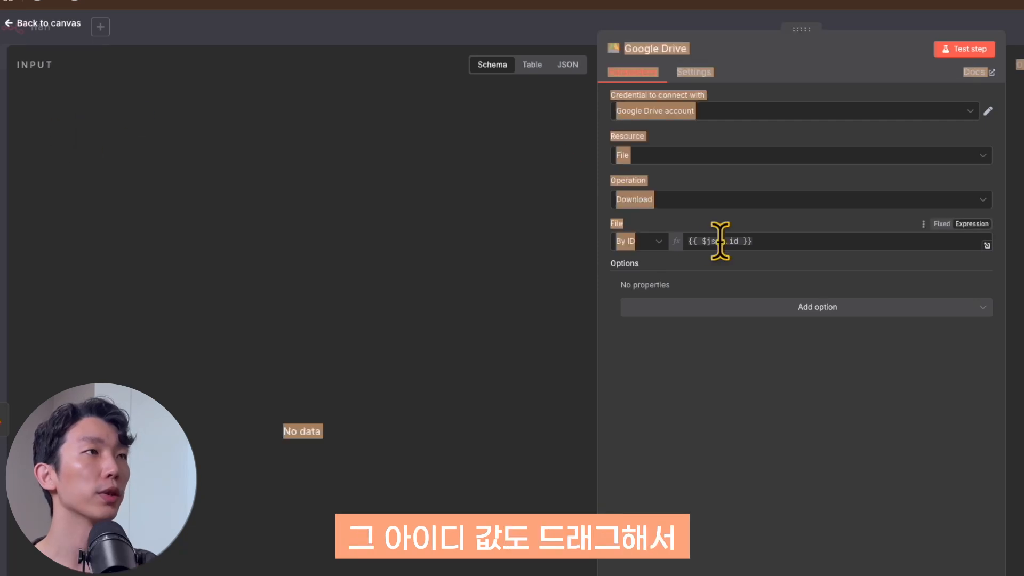
{"action": "left_click", "coordinate": [720, 240]}
{"action": "left_click", "coordinate": [709, 179]}
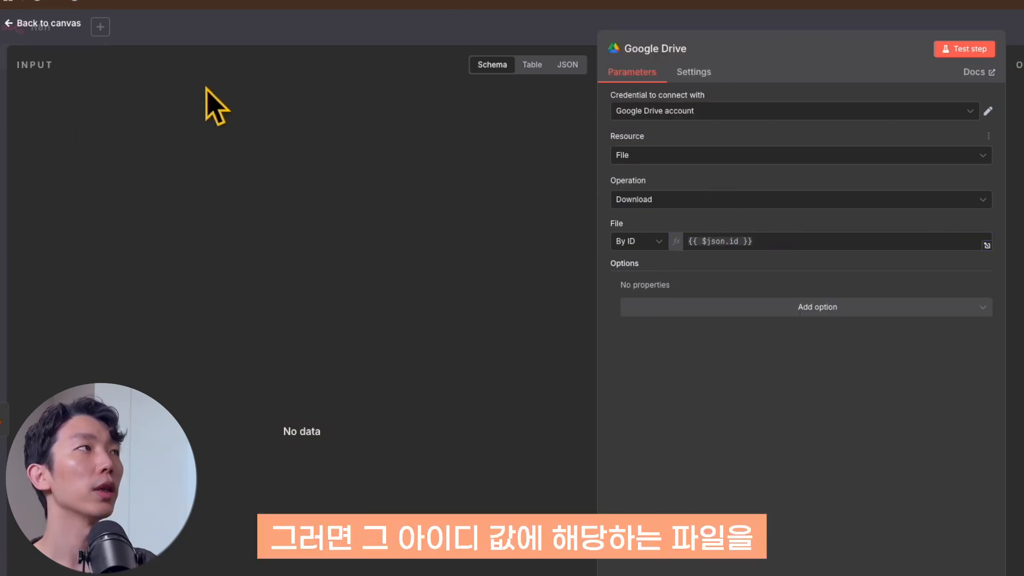
{"action": "left_click", "coordinate": [54, 24]}
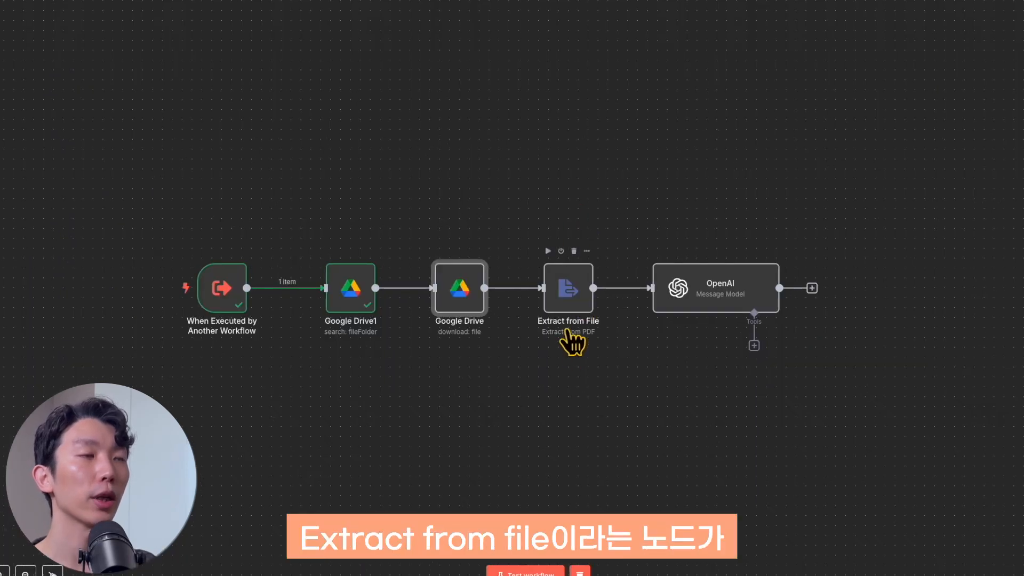
- Choose Extract From PDF as the Extract from File node's operation and check its Input Binary Field
{"action": "double_click", "coordinate": [571, 298]}
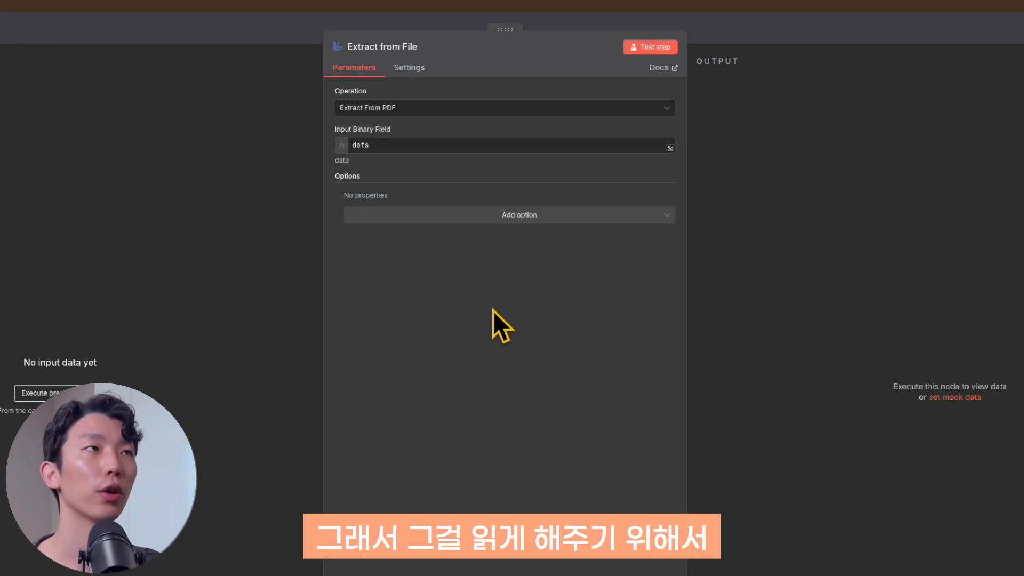
{"action": "left_click", "coordinate": [359, 109]}
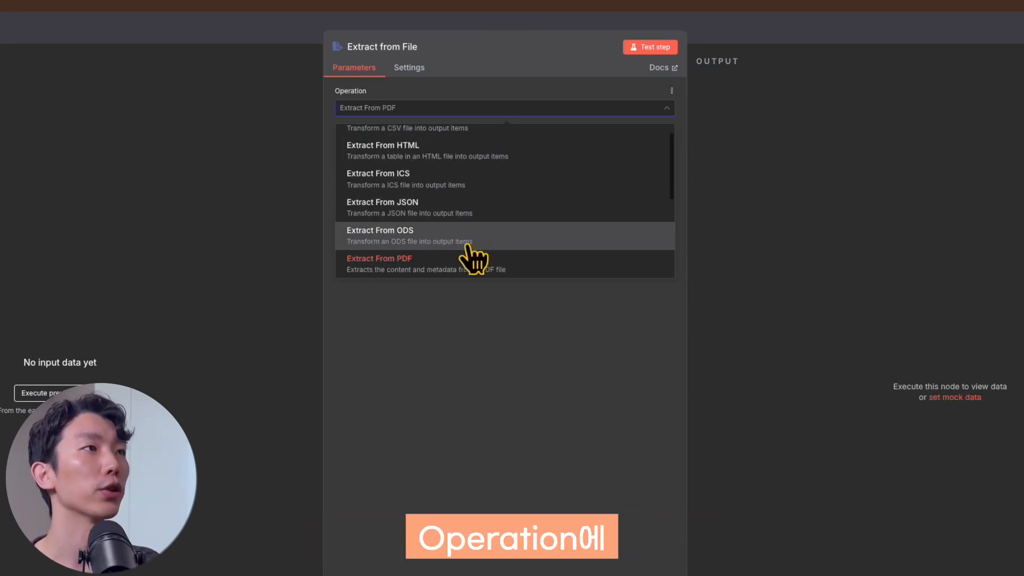
{"action": "left_click", "coordinate": [457, 268]}
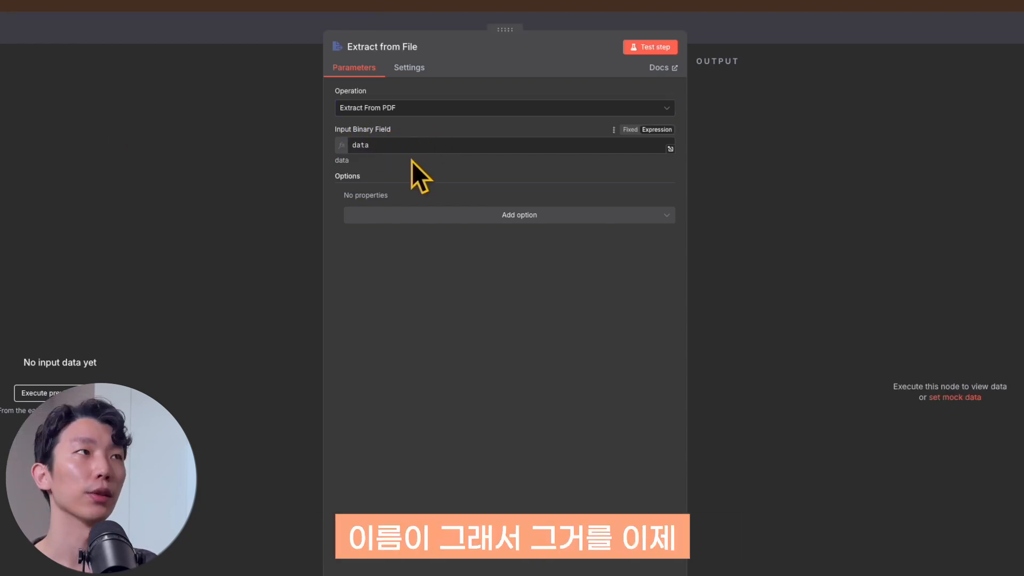
{"action": "left_click", "coordinate": [408, 146]}
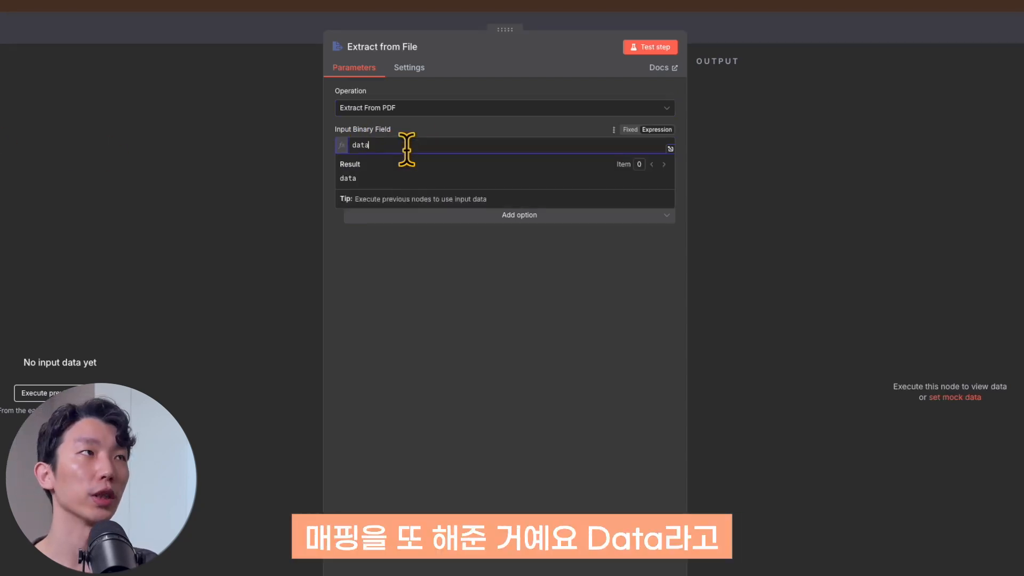
{"action": "left_click", "coordinate": [448, 127]}
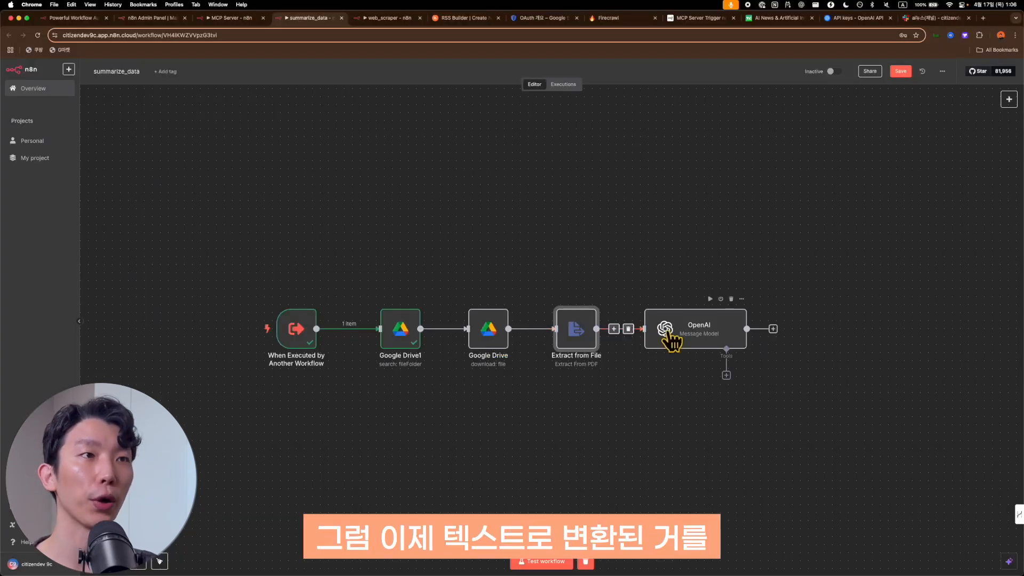
- Review the OpenAI node's model and the prompt that summarizes the extracted PDF text in Korean
{"action": "double_click", "coordinate": [669, 332]}
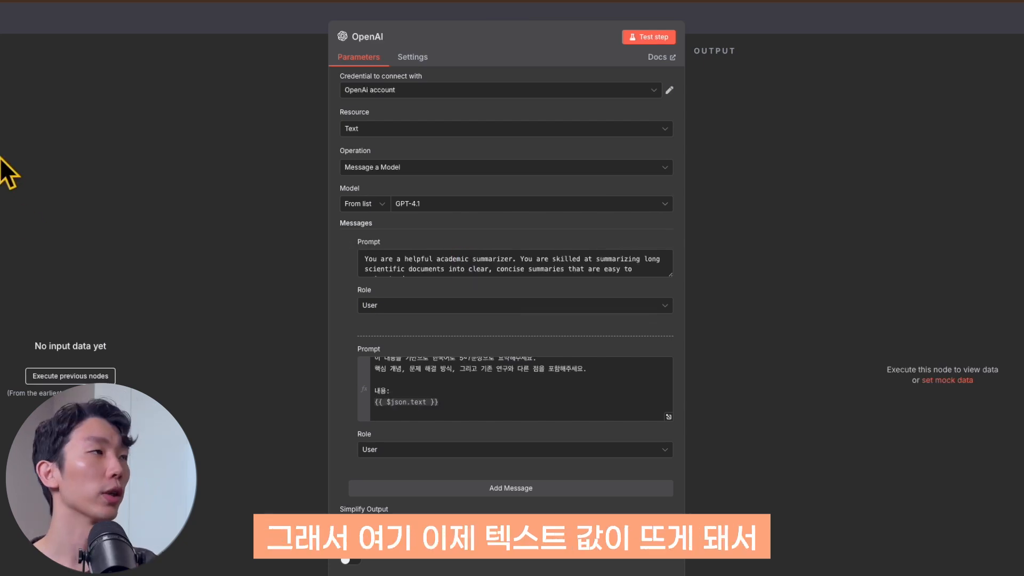
{"action": "left_click", "coordinate": [486, 409]}
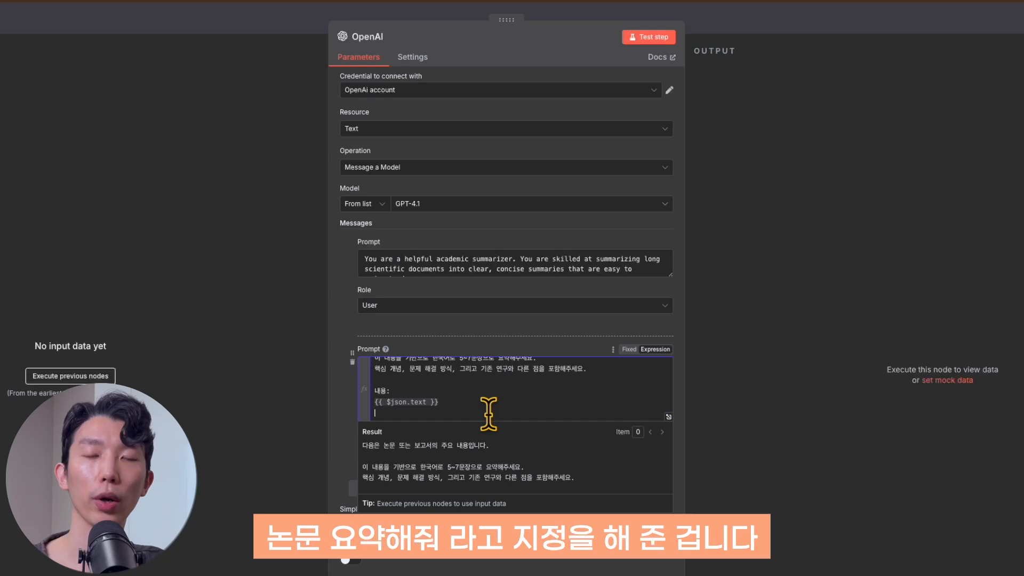
{"action": "left_click", "coordinate": [474, 329]}
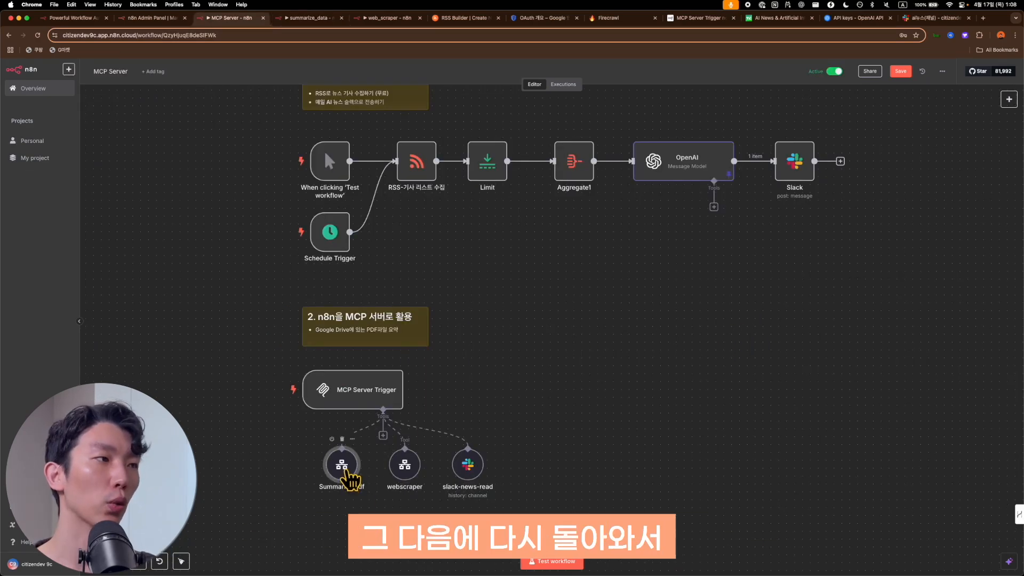
- In the MCP Server workflow's Summarize pdf tool, refresh the workflow input list and let the model define the query input automatically
{"action": "double_click", "coordinate": [332, 458]}
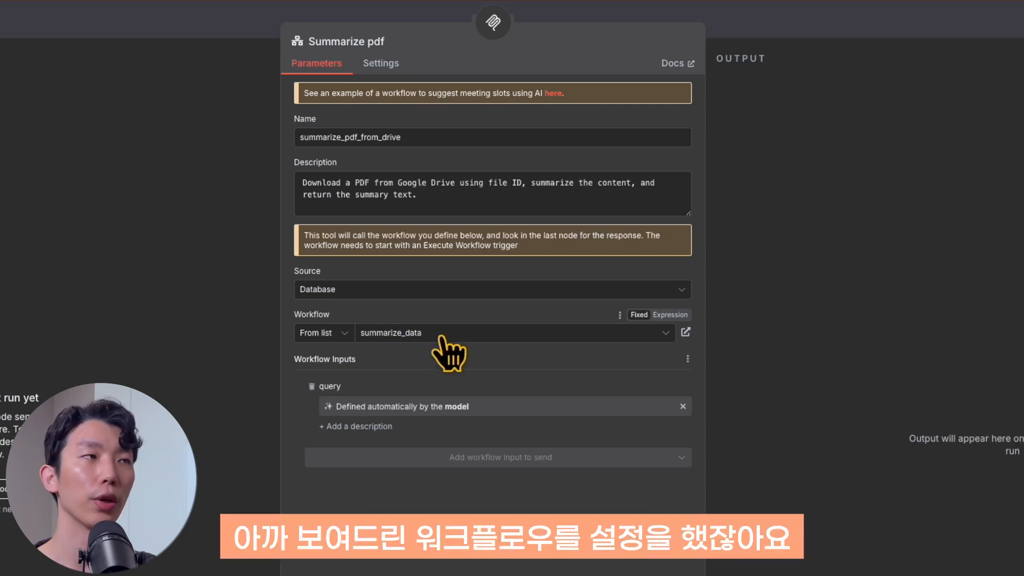
{"action": "left_click", "coordinate": [687, 359]}
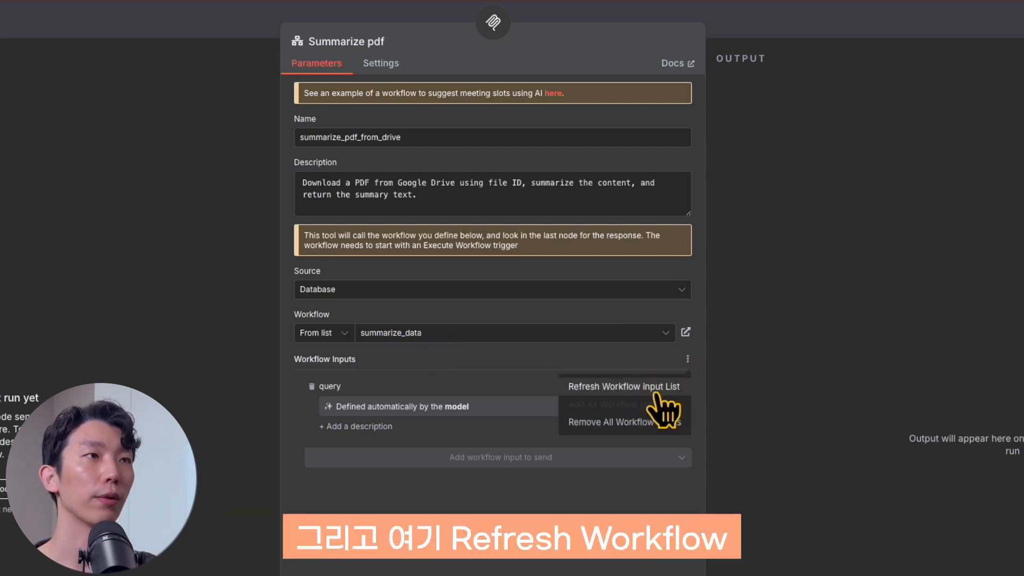
{"action": "left_click", "coordinate": [658, 394]}
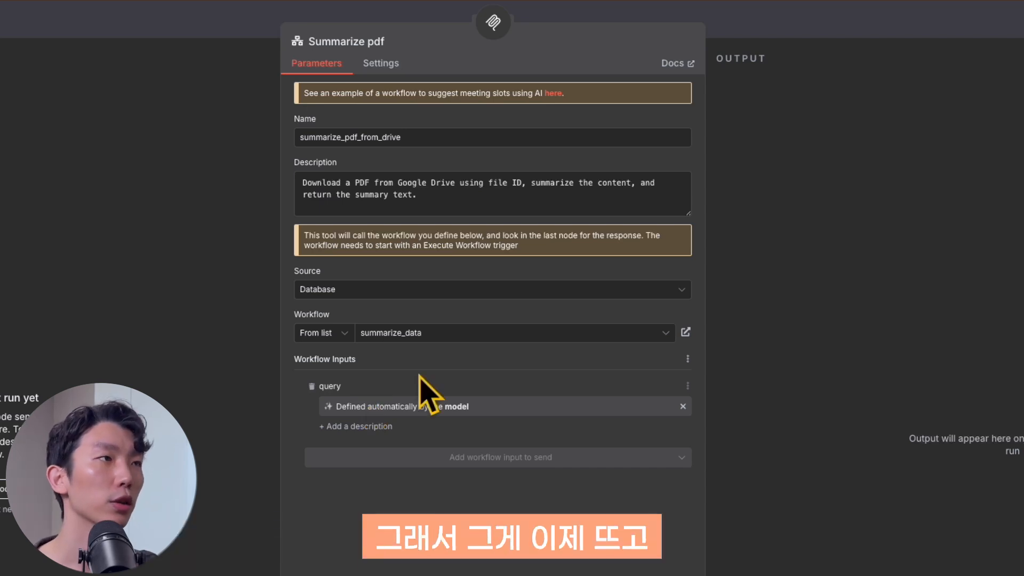
{"action": "left_click", "coordinate": [331, 406]}
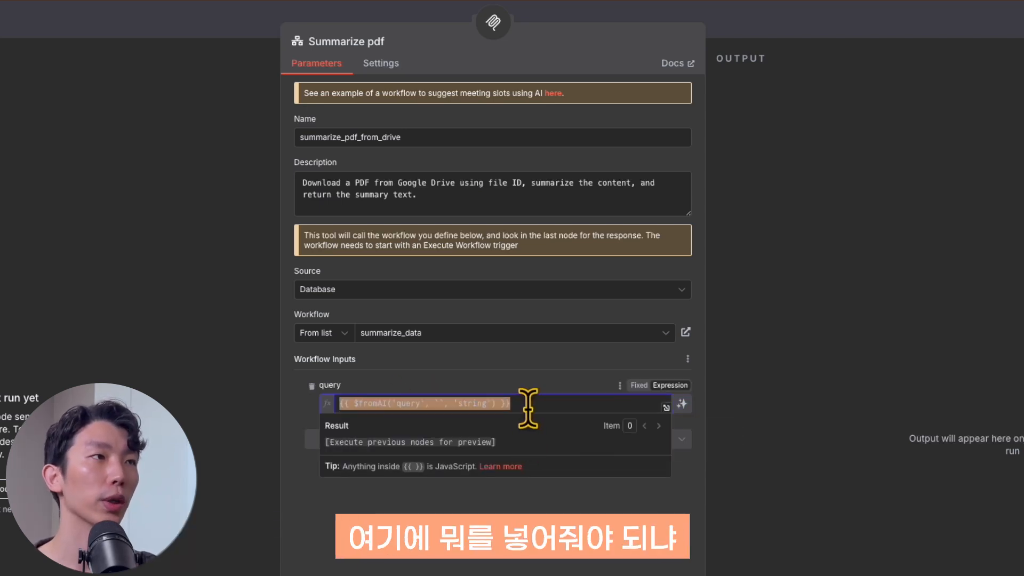
{"action": "key", "text": "BackSpace"}
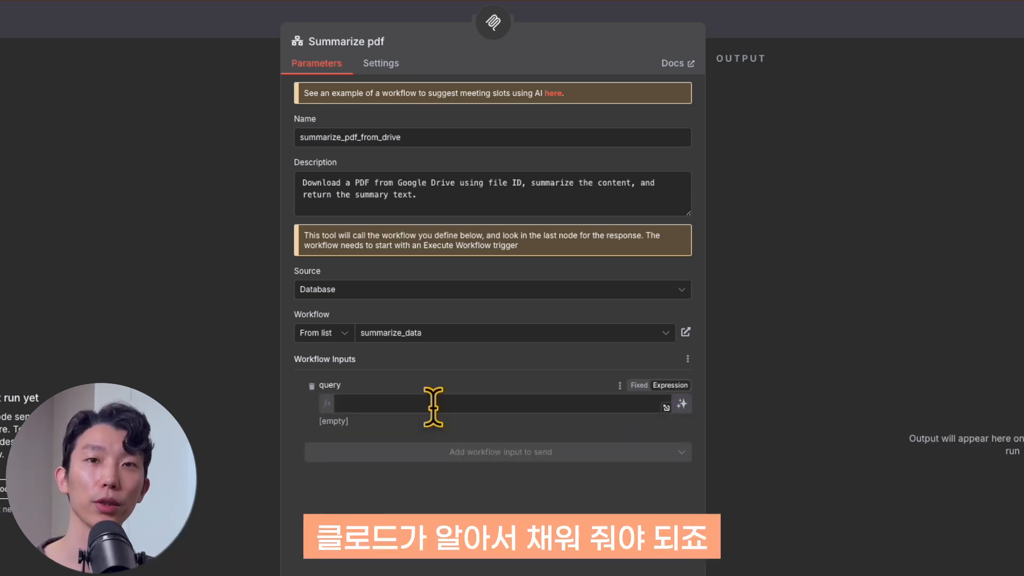
{"action": "left_click", "coordinate": [433, 407]}
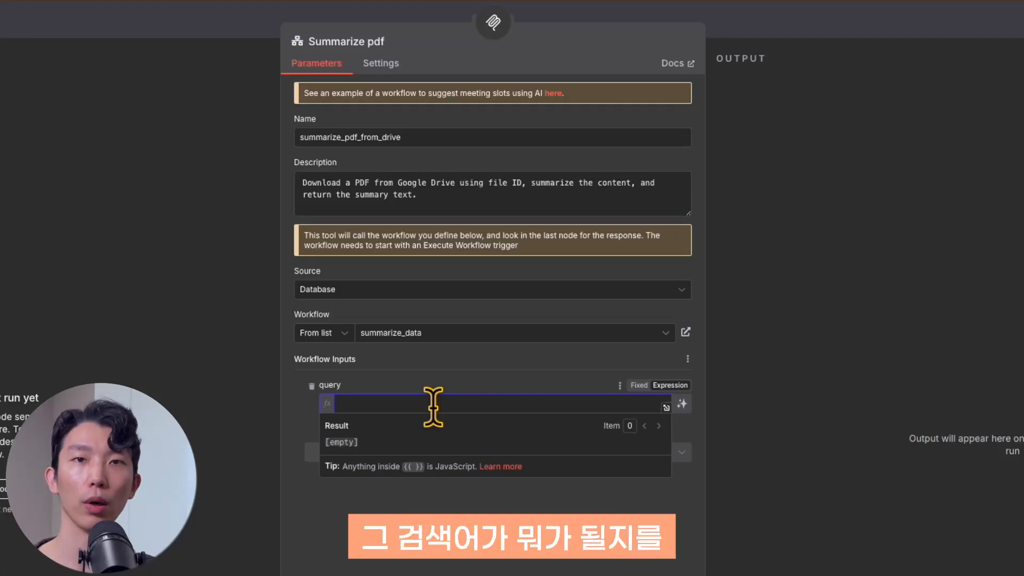
{"action": "left_click", "coordinate": [451, 374]}
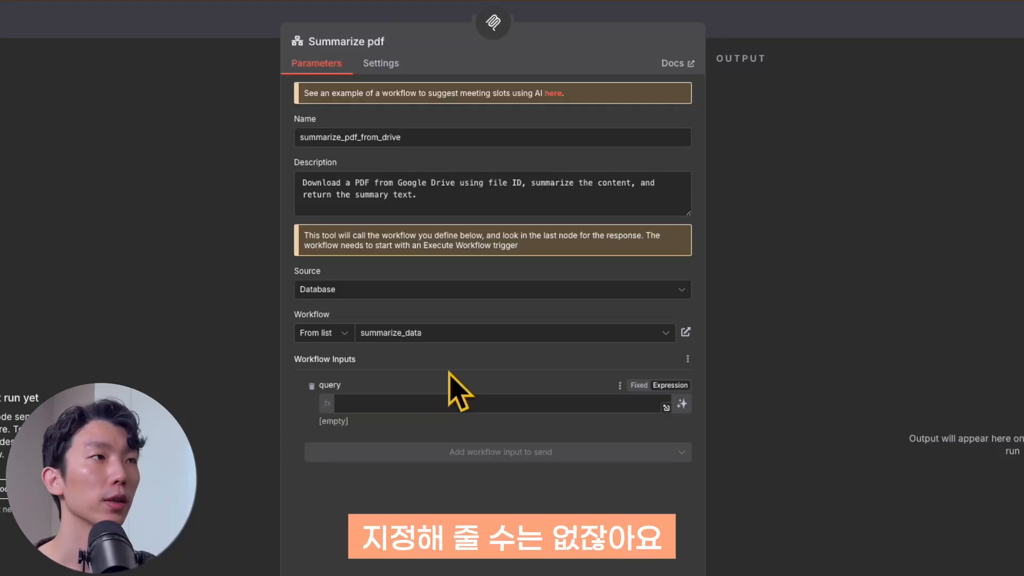
{"action": "left_click", "coordinate": [683, 408]}
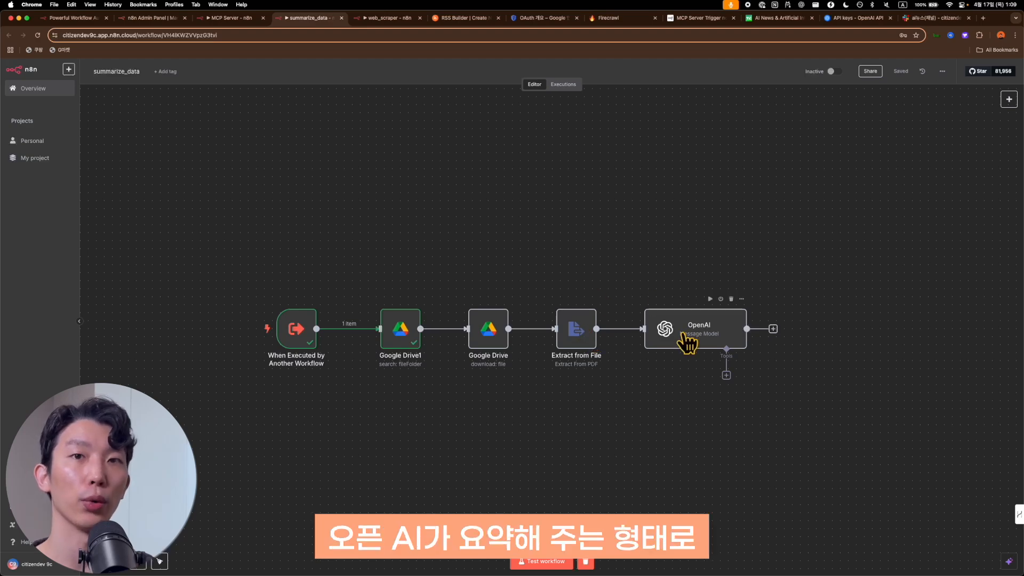
- Return to the MCP Server workflow, leave the Summarize pdf settings and open the webscraper tool
{"action": "left_click", "coordinate": [232, 18]}
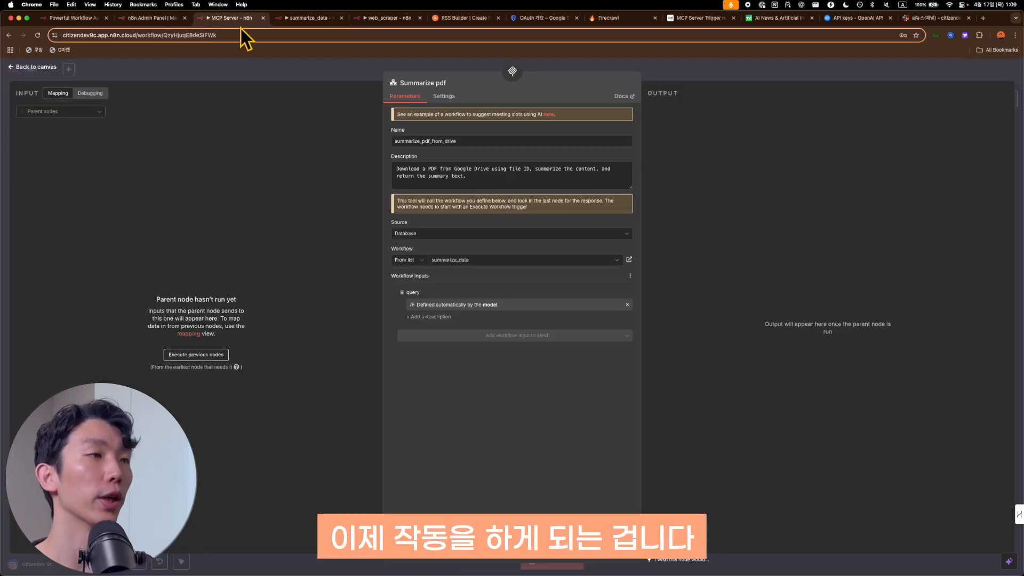
{"action": "key", "text": "Escape"}
{"action": "double_click", "coordinate": [404, 467]}
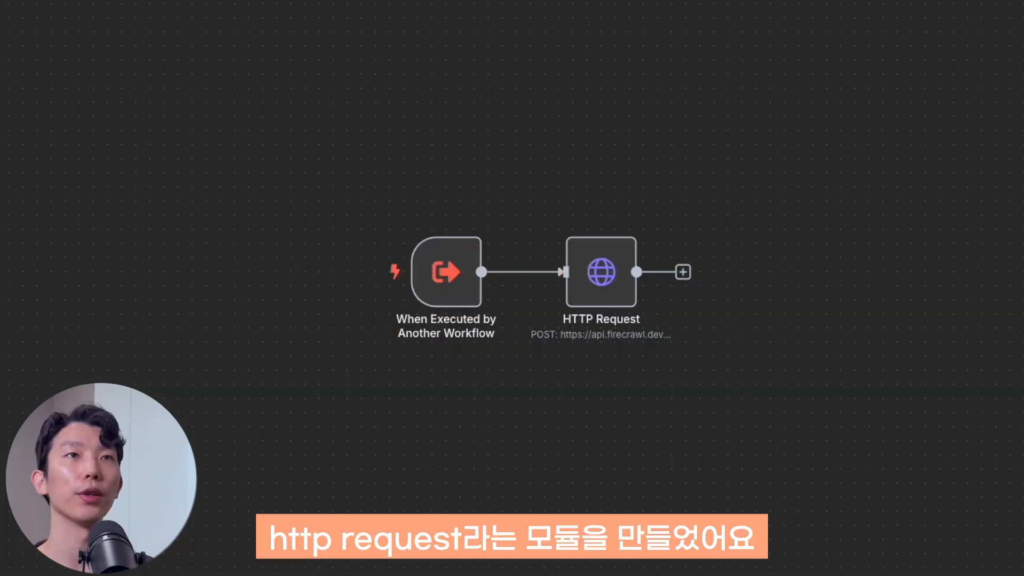
- Examine the web_scraper workflow's HTTP Request node: its Firecrawl scrape URL, header authentication, headers and JSON body
{"action": "double_click", "coordinate": [599, 272]}
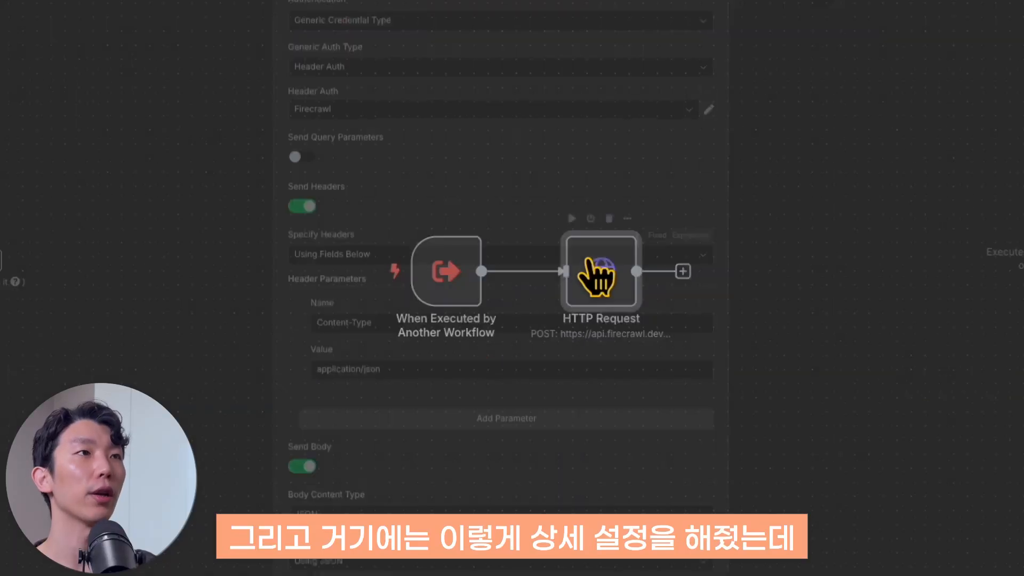
{"action": "scroll", "coordinate": [559, 301], "scroll_direction": "down", "scroll_amount": 2}
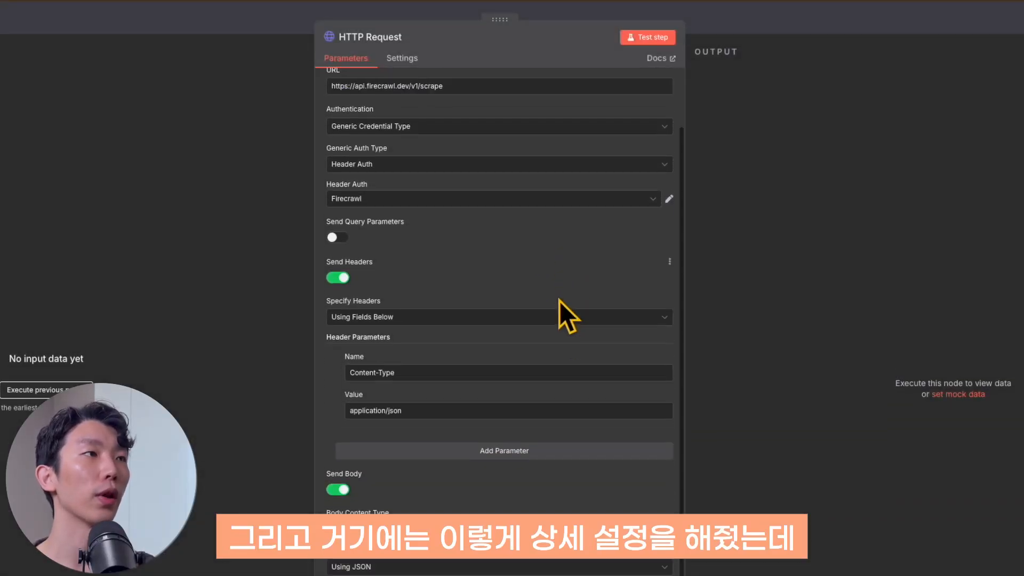
{"action": "scroll", "coordinate": [414, 159], "scroll_direction": "up", "scroll_amount": 2}
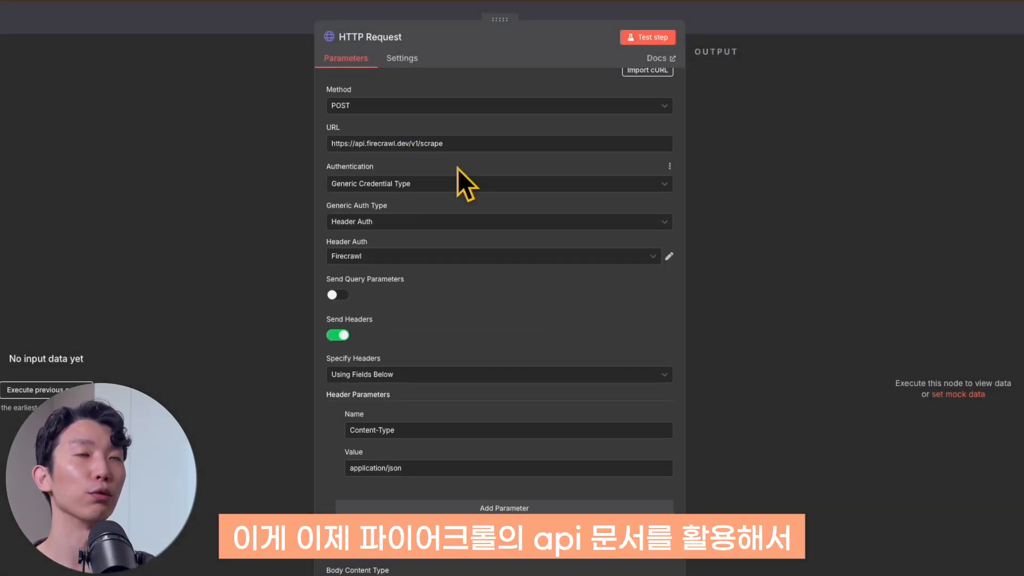
{"action": "scroll", "coordinate": [459, 168], "scroll_direction": "down", "scroll_amount": 5}
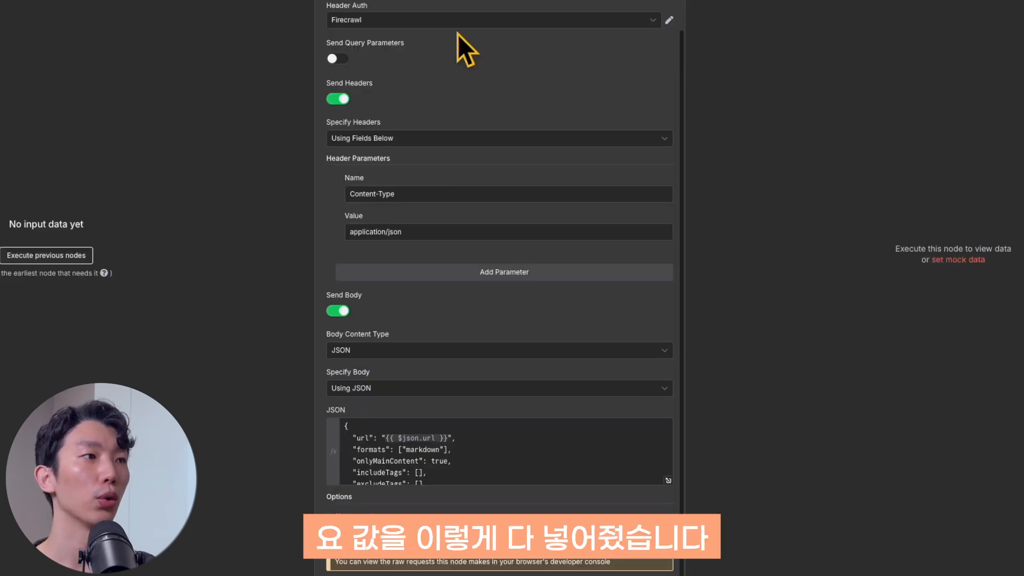
{"action": "left_click", "coordinate": [667, 480]}
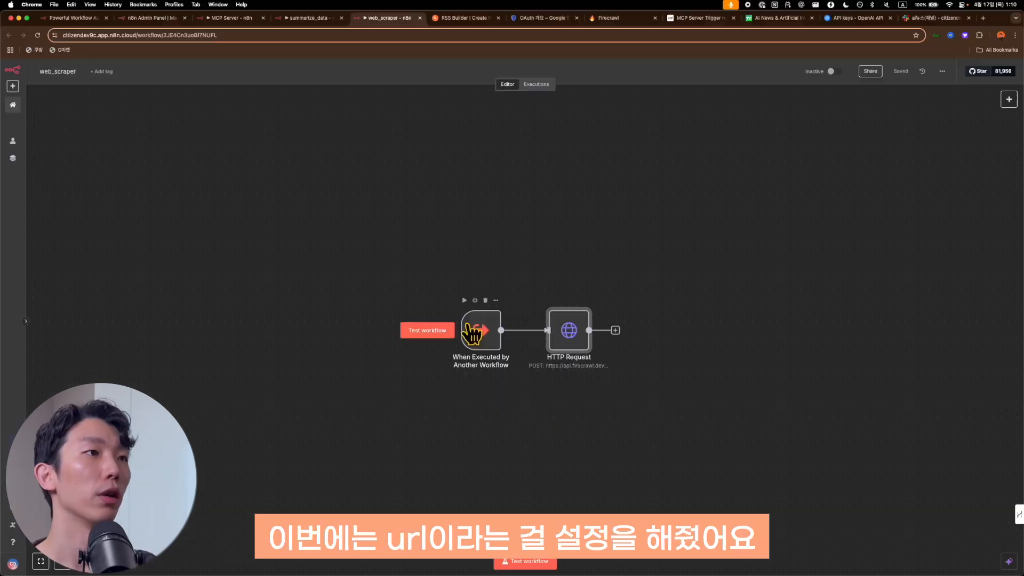
- Check the url input field of the When Executed by Another Workflow trigger, and reopen the HTTP Request node
{"action": "double_click", "coordinate": [473, 332]}
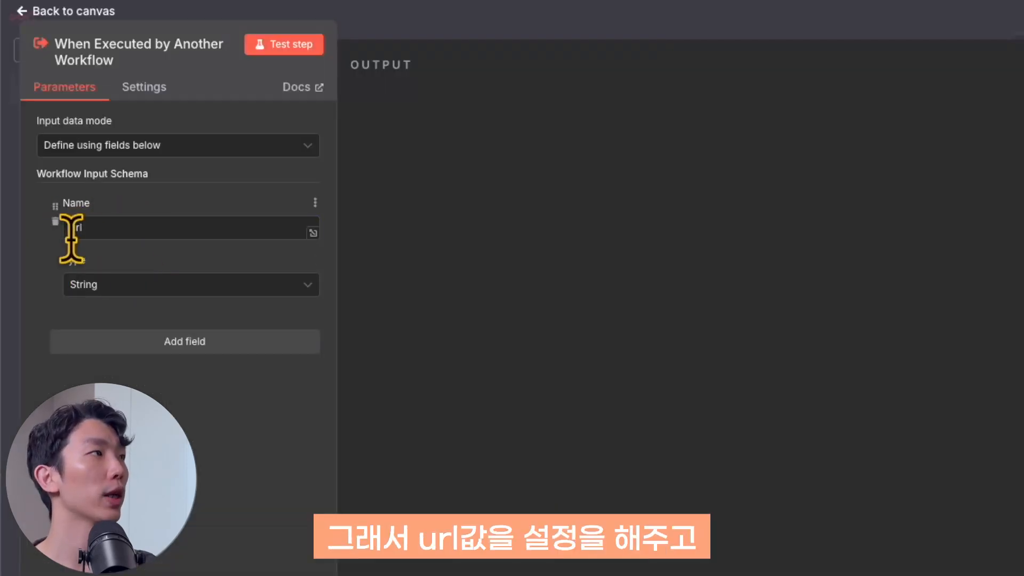
{"action": "left_click", "coordinate": [91, 10]}
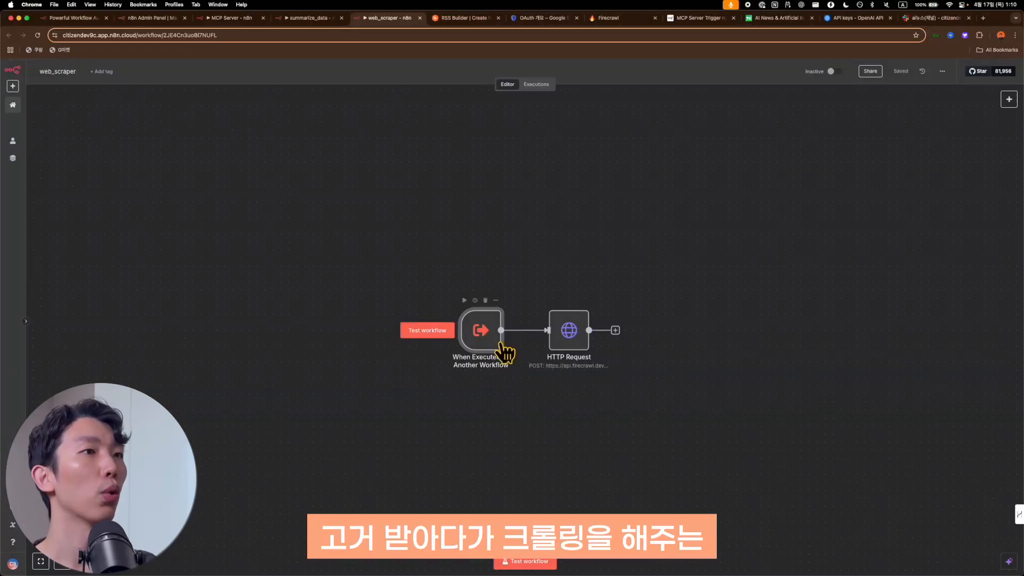
{"action": "left_click", "coordinate": [561, 348]}
{"action": "double_click", "coordinate": [562, 348]}
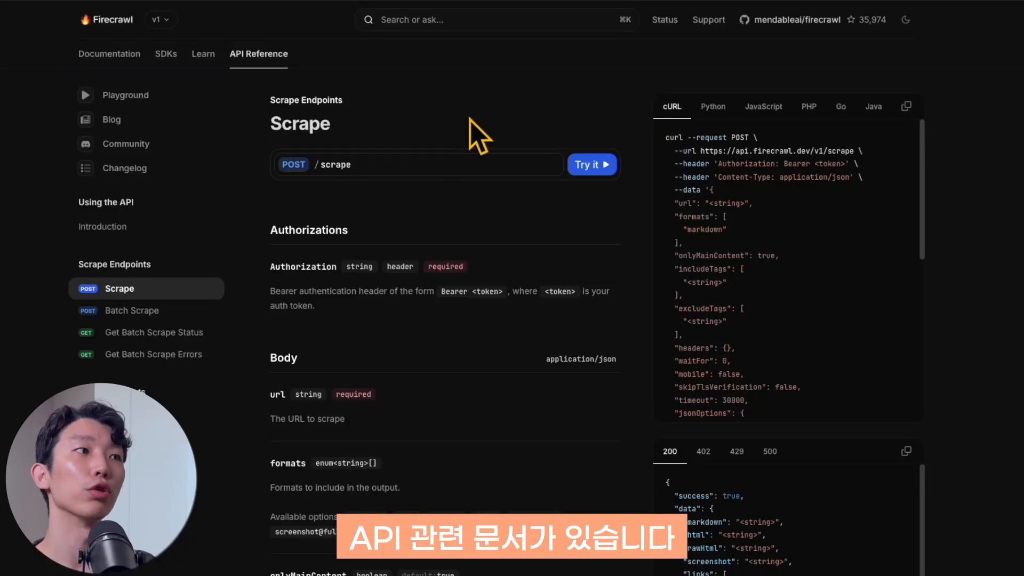
- Read Firecrawl's Scrape API reference and compare it with the JSON body of the web_scraper HTTP Request node
{"action": "scroll", "coordinate": [789, 267], "scroll_direction": "down", "scroll_amount": 10}
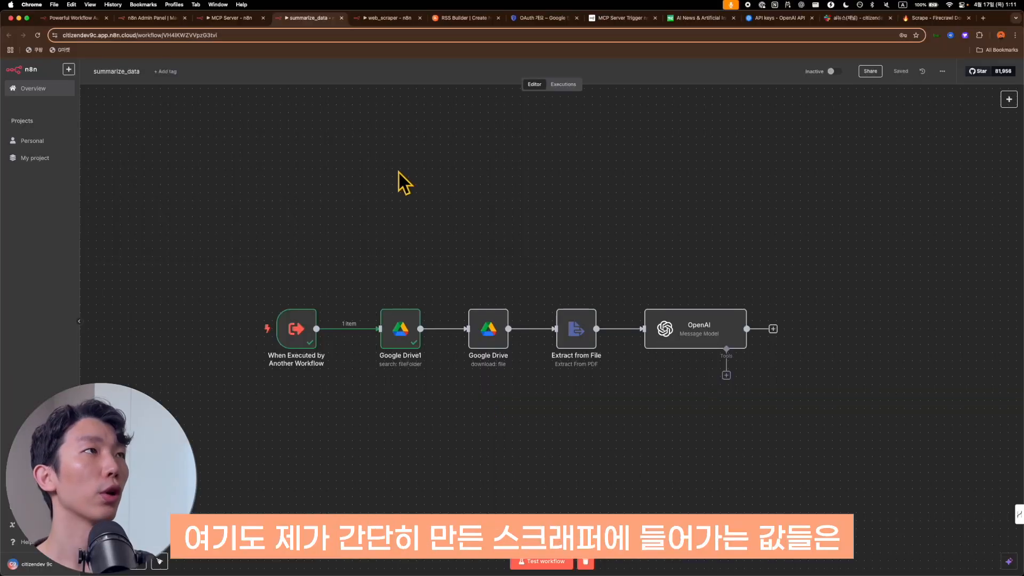
{"action": "left_click", "coordinate": [397, 19]}
{"action": "left_click", "coordinate": [464, 479]}
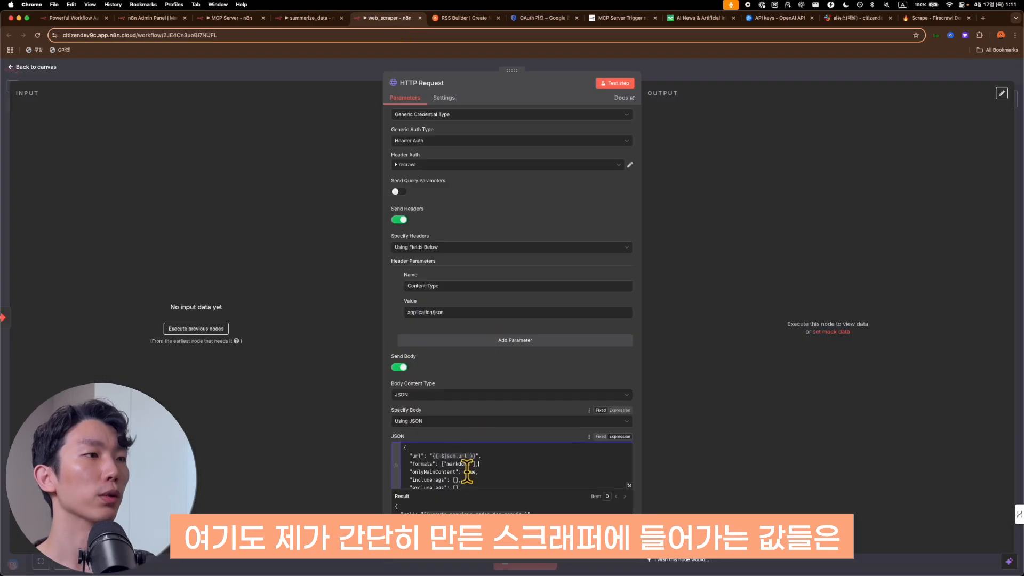
{"action": "key", "text": "super+a"}
{"action": "left_click", "coordinate": [515, 476]}
{"action": "scroll", "coordinate": [517, 476], "scroll_direction": "down", "scroll_amount": 1}
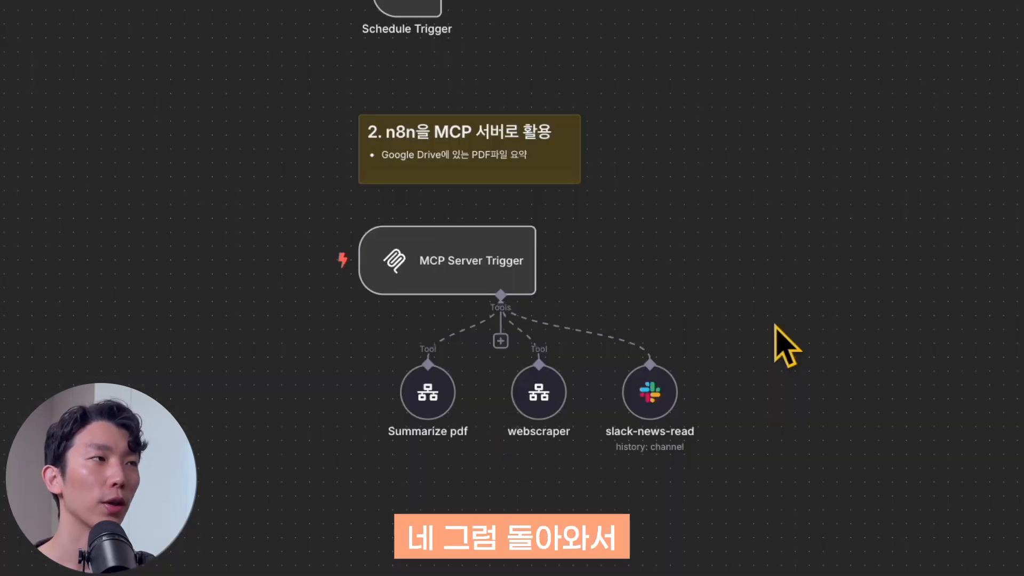
- Switch to Claude Desktop, go to the developer settings' configuration file and open claude_desktop_config.json in Visual Studio Code
{"action": "mouse_move", "coordinate": [520, 273]}
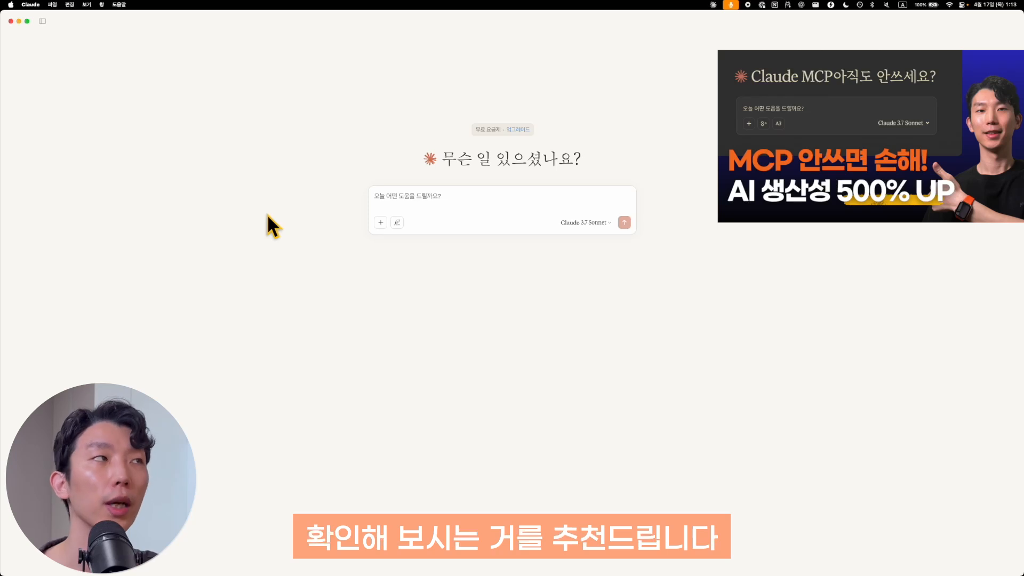
{"action": "left_click", "coordinate": [31, 5]}
{"action": "left_click", "coordinate": [50, 33]}
{"action": "left_click", "coordinate": [448, 199]}
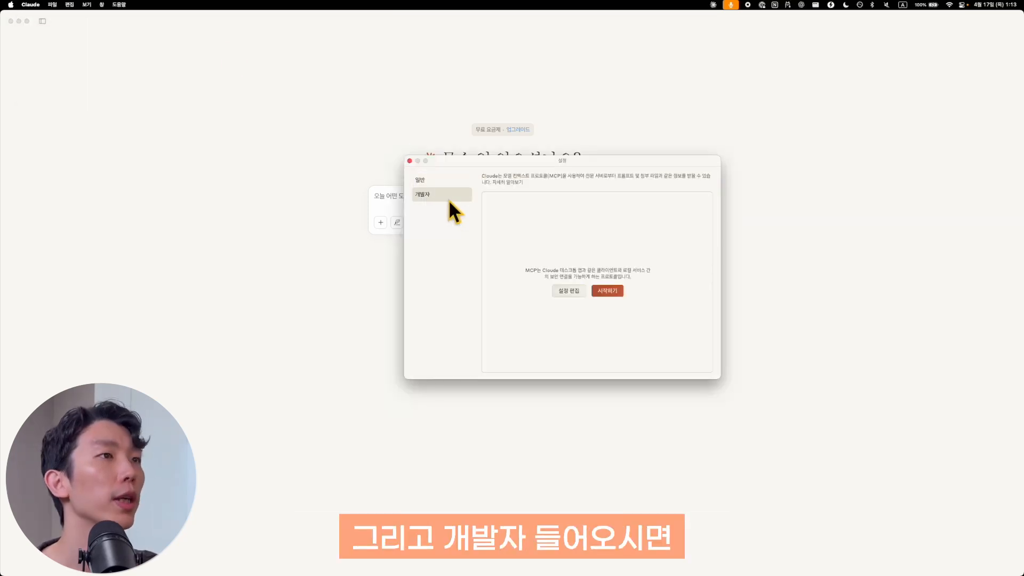
{"action": "left_click", "coordinate": [575, 292]}
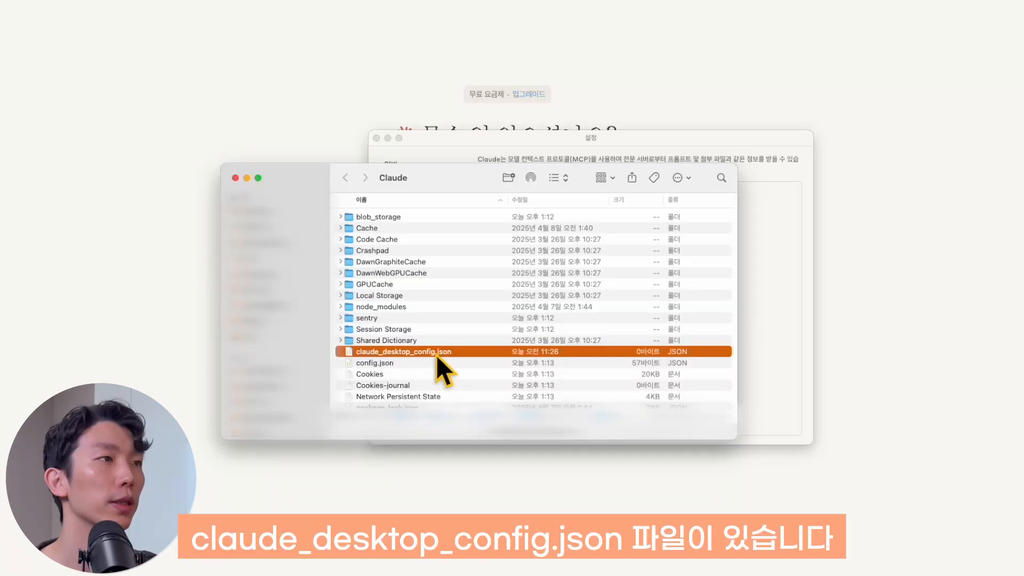
{"action": "right_click", "coordinate": [440, 354]}
{"action": "mouse_move", "coordinate": [533, 370]}
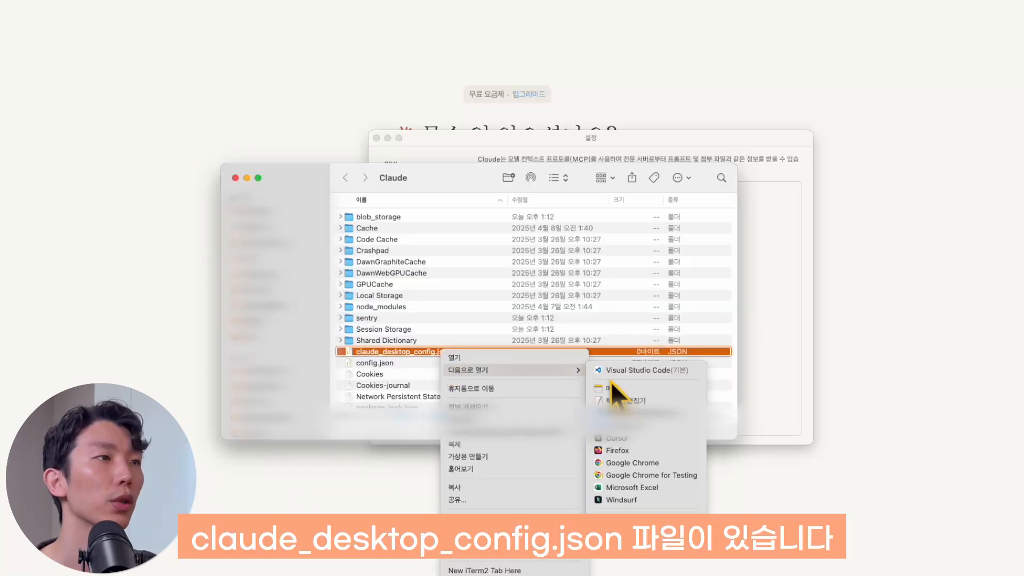
{"action": "left_click", "coordinate": [673, 375]}
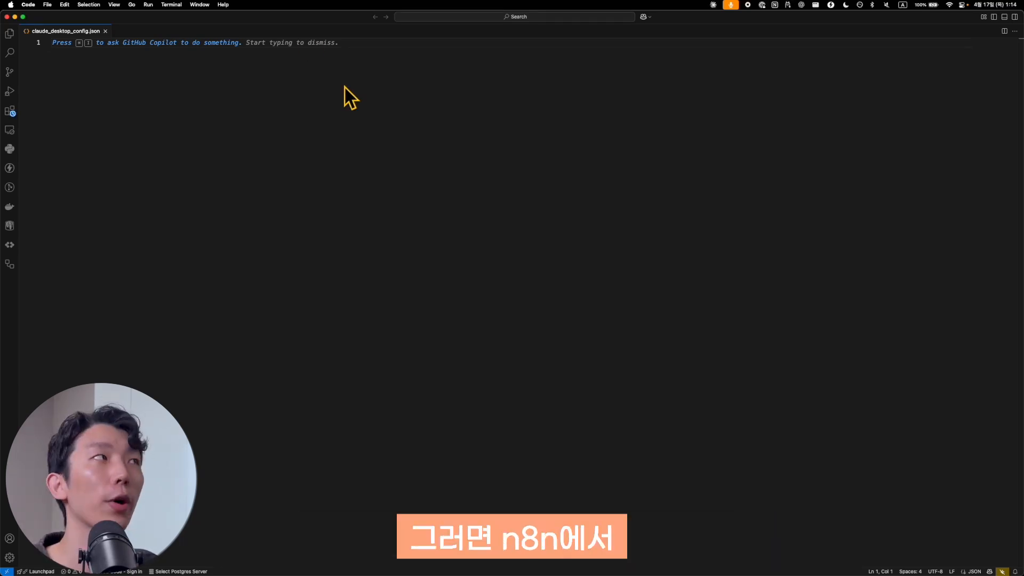
- Copy the Claude Desktop integration snippet from the n8n MCP Server Trigger docs and paste it into claude_desktop_config.json in Visual Studio Code
{"action": "key", "text": "super+Tab"}
{"action": "left_click", "coordinate": [561, 199]}
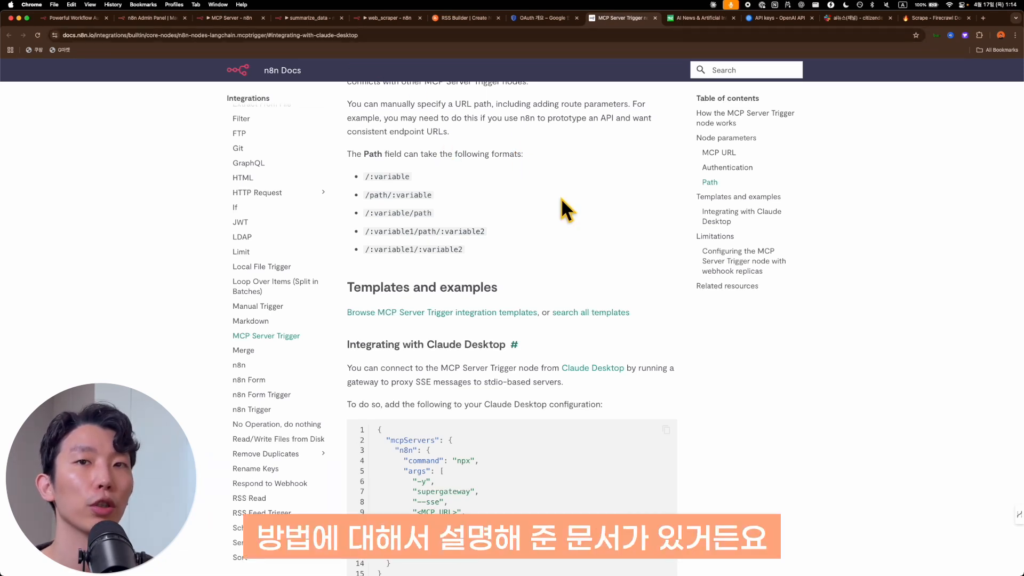
{"action": "scroll", "coordinate": [561, 202], "scroll_direction": "up", "scroll_amount": 1}
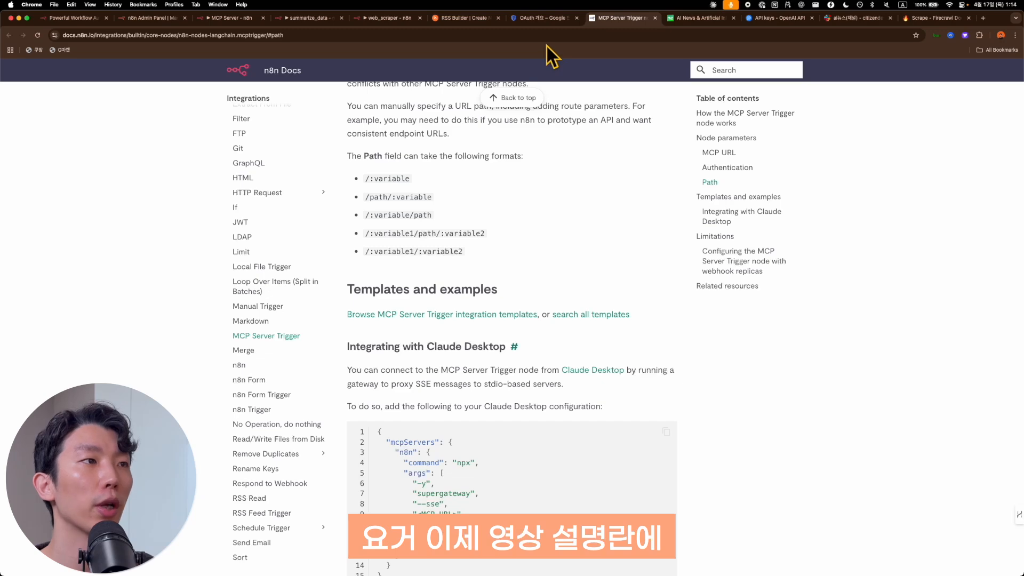
{"action": "scroll", "coordinate": [571, 236], "scroll_direction": "down", "scroll_amount": 2}
{"action": "scroll", "coordinate": [571, 235], "scroll_direction": "down", "scroll_amount": 5}
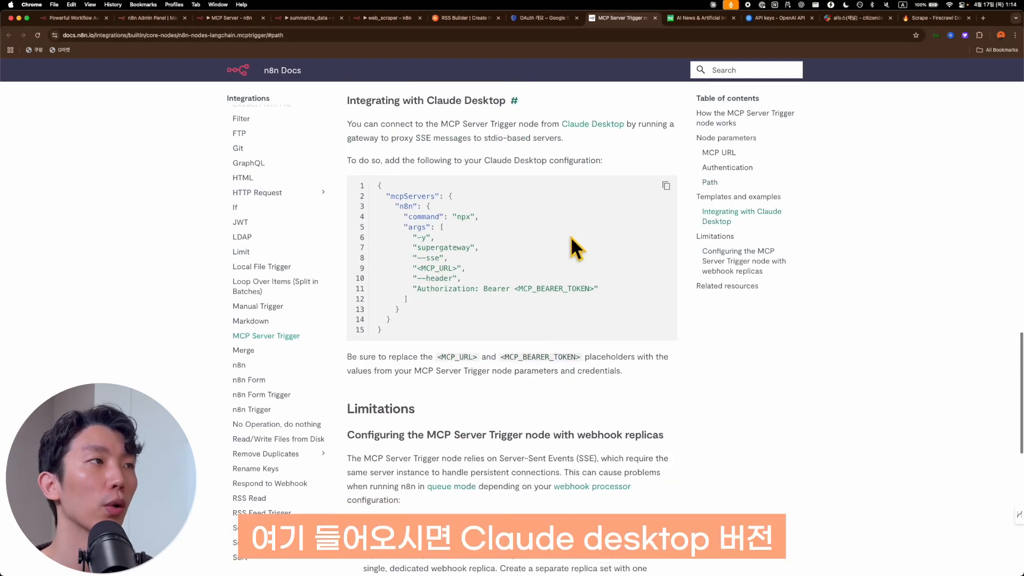
{"action": "scroll", "coordinate": [466, 129], "scroll_direction": "up", "scroll_amount": 1}
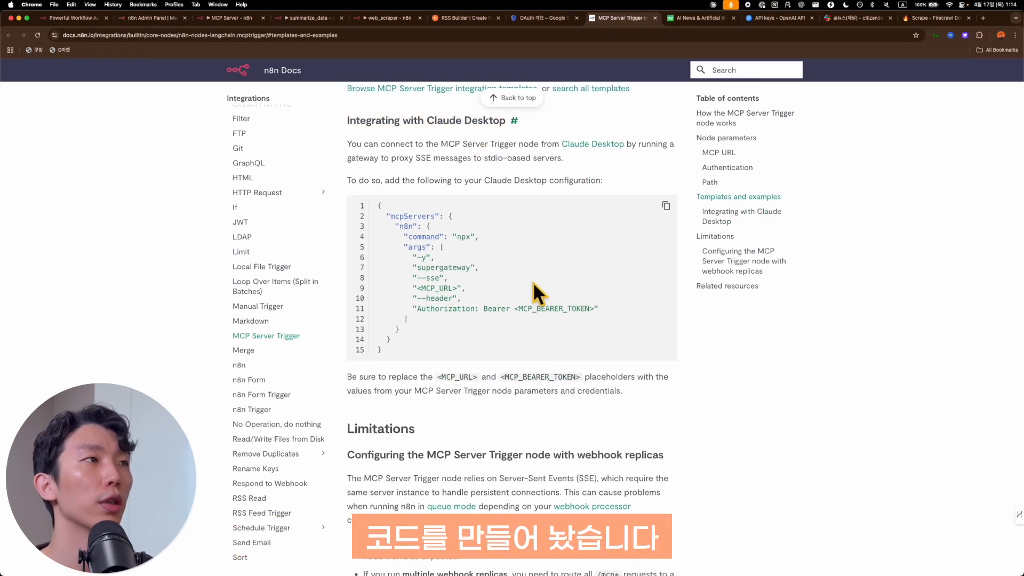
{"action": "left_click", "coordinate": [666, 207]}
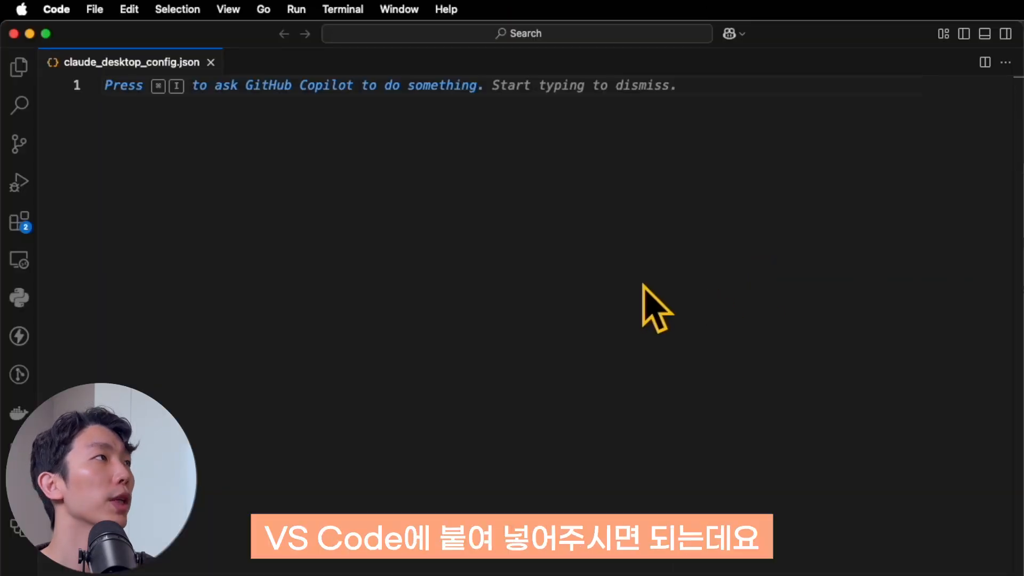
{"action": "key", "text": "cmd+v"}
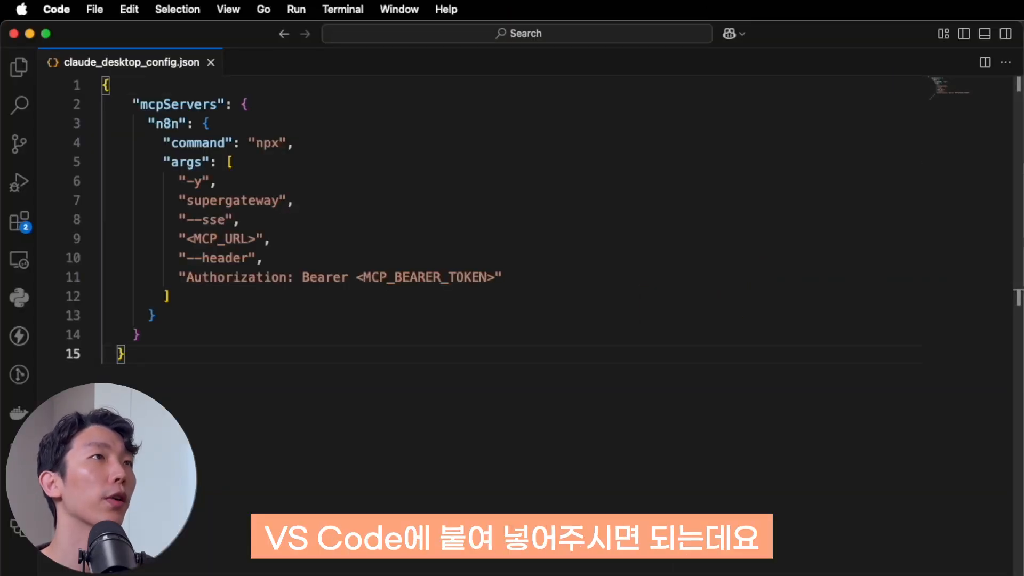
- Replace the <MCP_URL> placeholder in claude_desktop_config.json with the Production URL copied from the MCP Server Trigger node in n8n
{"action": "left_click_drag", "start_coordinate": [188, 239], "coordinate": [256, 240]}
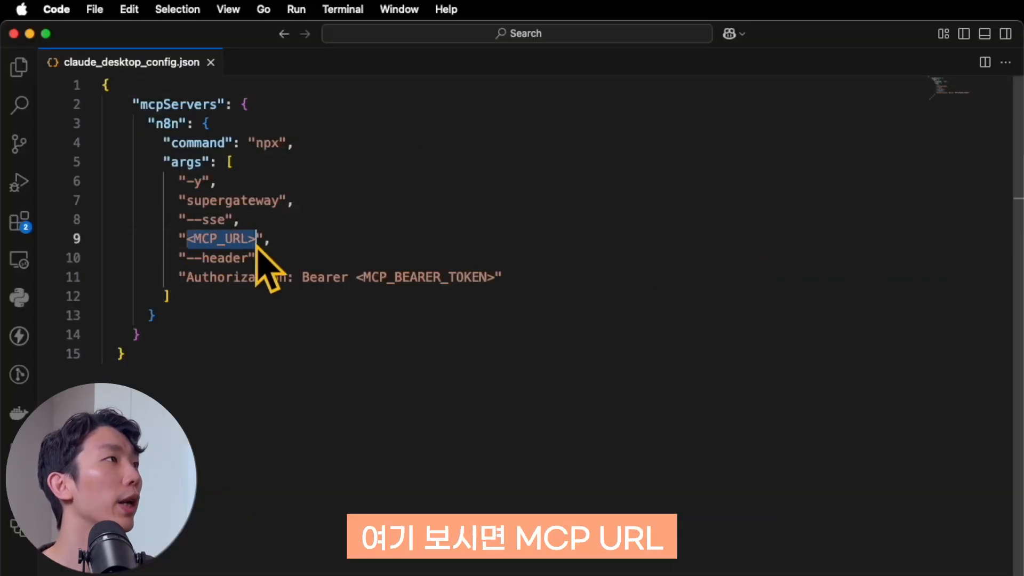
{"action": "left_click_drag", "start_coordinate": [356, 278], "coordinate": [495, 286]}
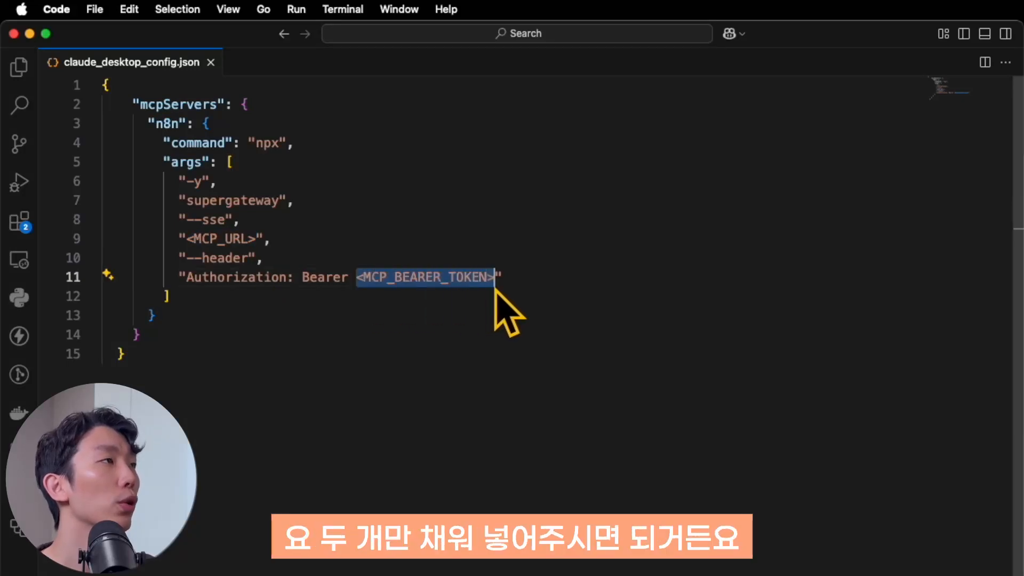
{"action": "left_click", "coordinate": [454, 241]}
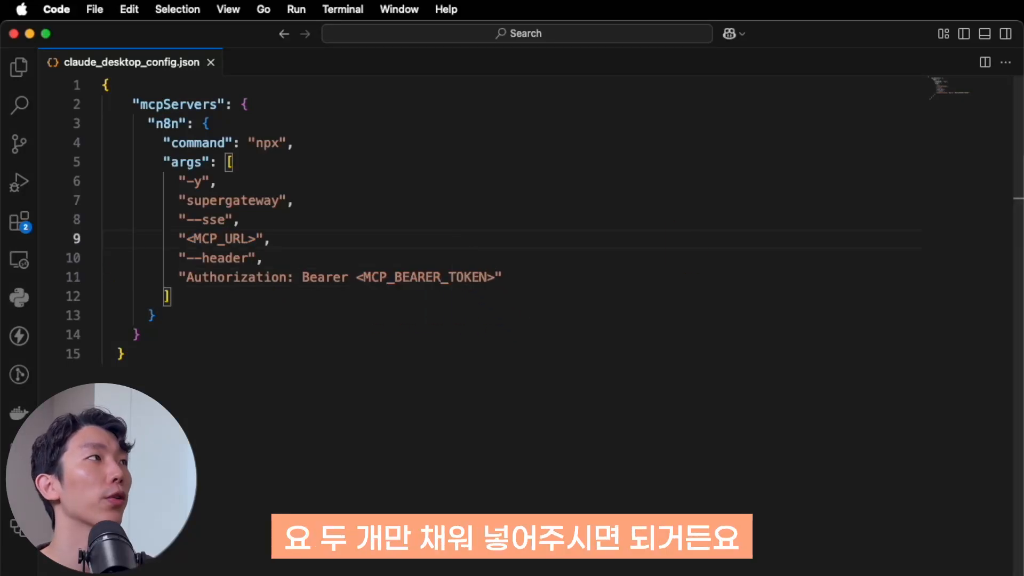
{"action": "key", "text": "super+Tab"}
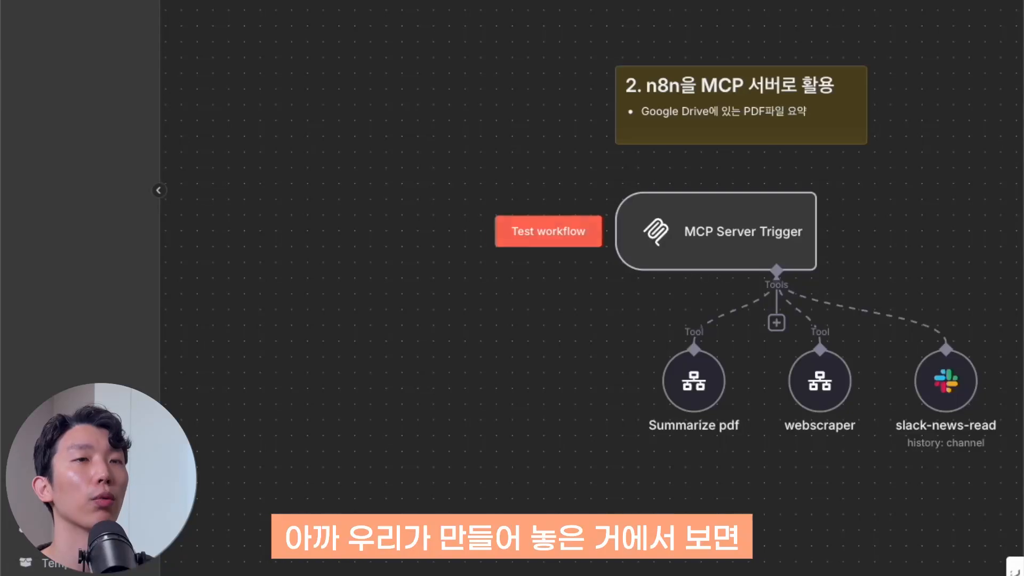
{"action": "scroll", "coordinate": [328, 19], "scroll_direction": "up", "scroll_amount": 3}
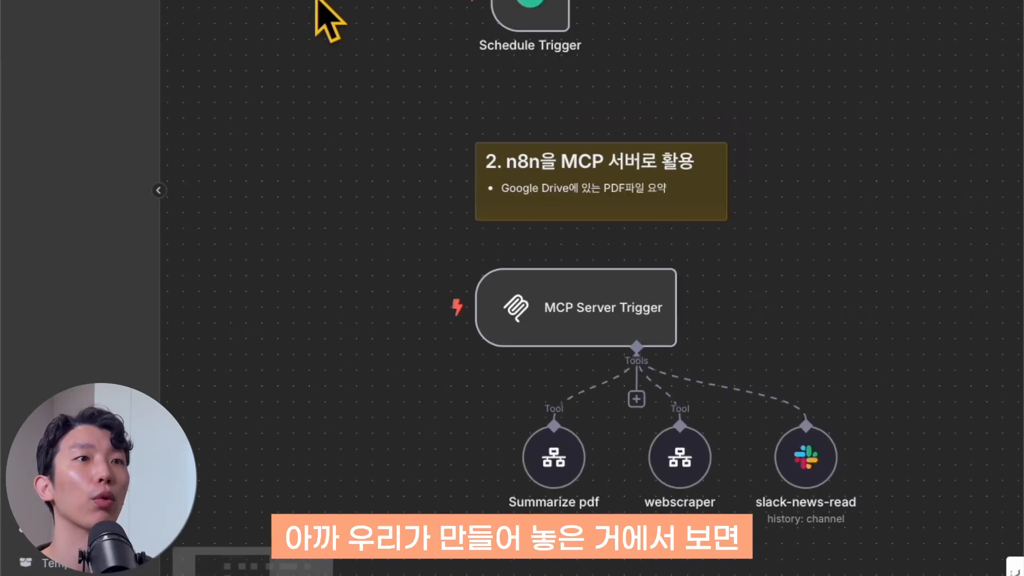
{"action": "double_click", "coordinate": [537, 328]}
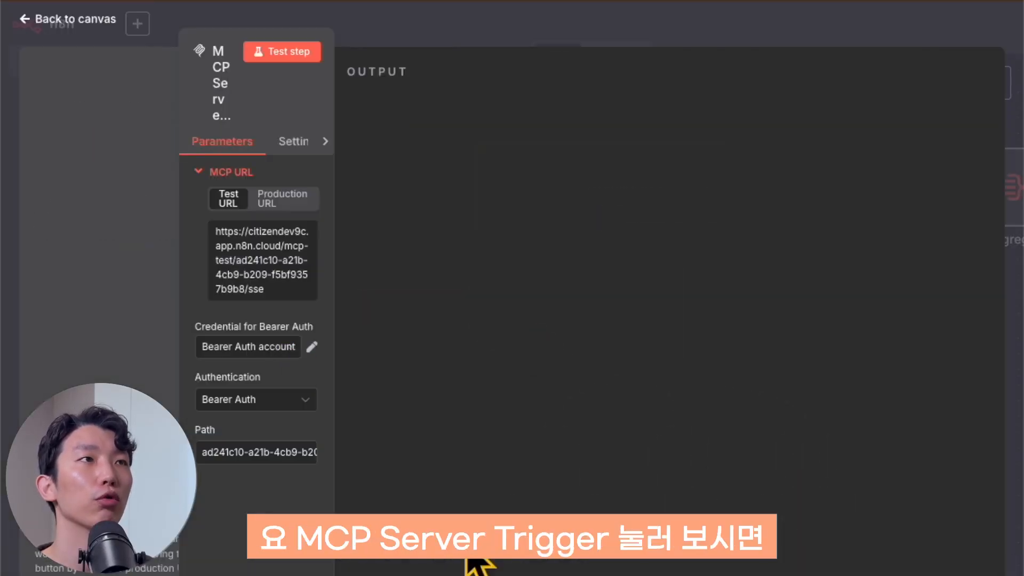
{"action": "left_click", "coordinate": [278, 204]}
{"action": "left_click", "coordinate": [270, 269]}
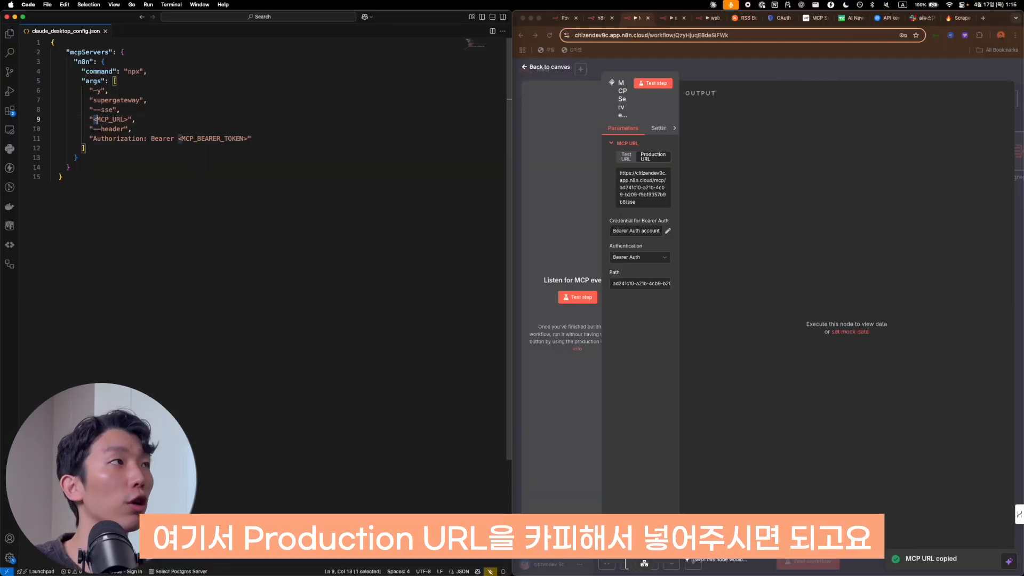
{"action": "key", "text": "cmd+v"}
{"action": "left_click", "coordinate": [249, 140]}
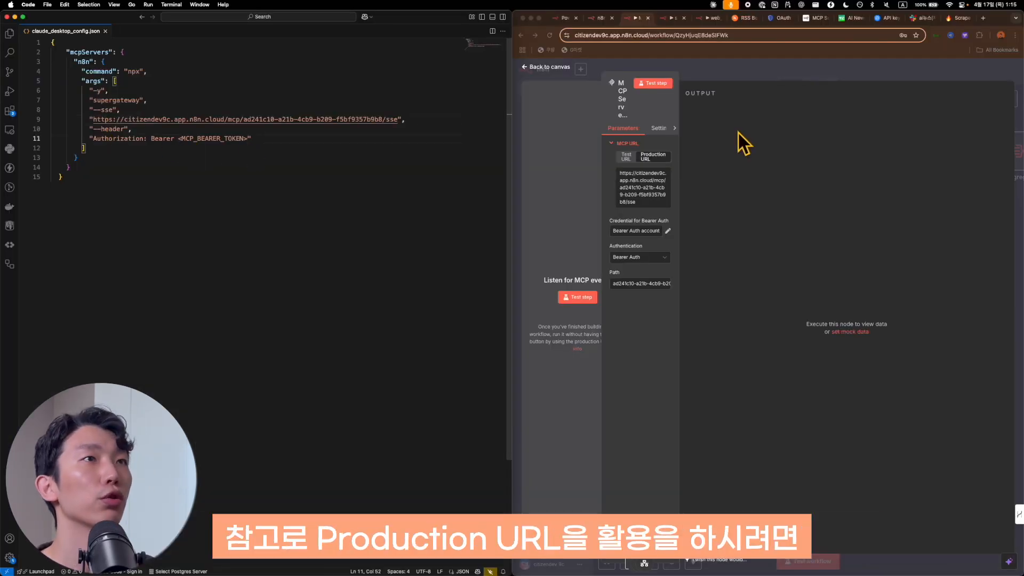
- Check the MCP Server workflow's activation on the n8n canvas, and select the <MCP_BEARER_TOKEN> placeholder in claude_desktop_config.json
{"action": "left_click", "coordinate": [552, 68]}
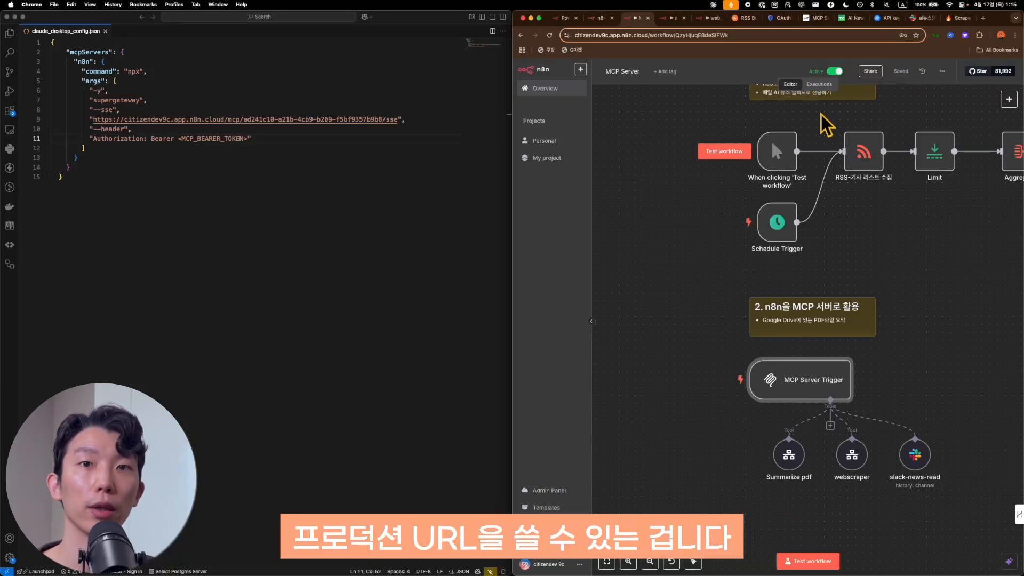
{"action": "left_click", "coordinate": [227, 119]}
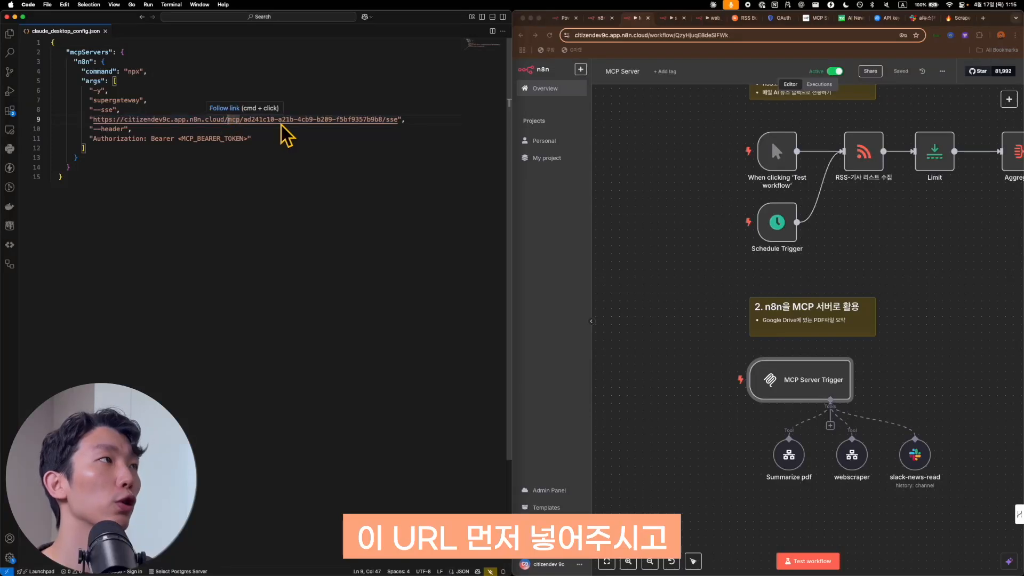
{"action": "left_click_drag", "start_coordinate": [179, 139], "coordinate": [223, 158]}
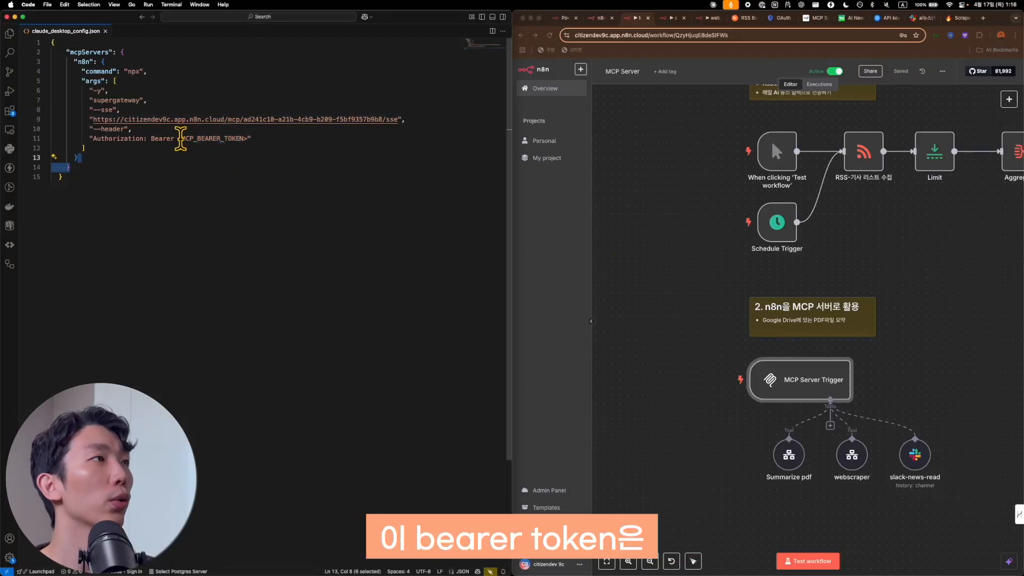
{"action": "left_click", "coordinate": [180, 138]}
{"action": "left_click", "coordinate": [247, 138], "text": "shift"}
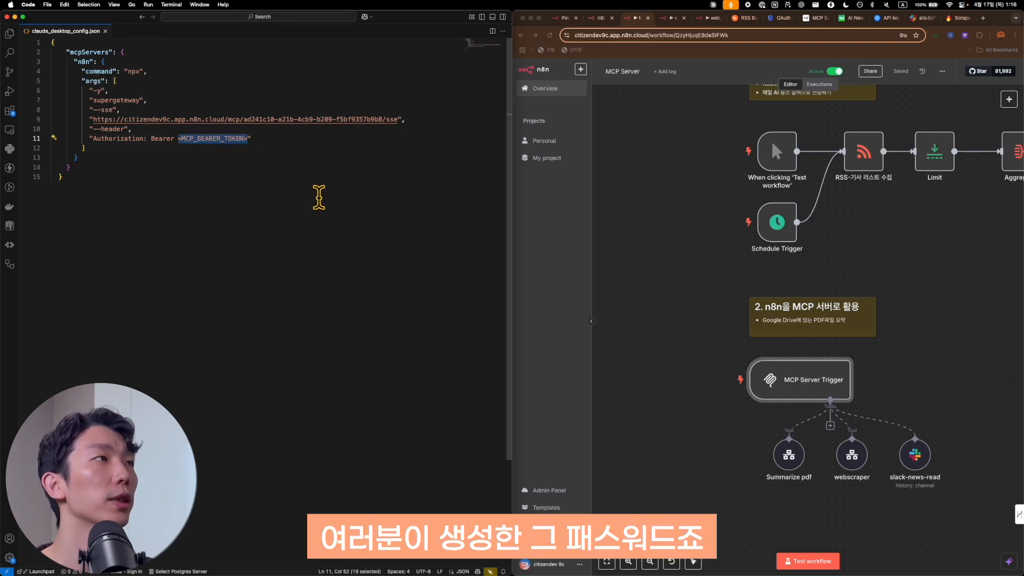
- Reopen the MCP Server Trigger node and bring up a new Bearer Auth credential form to view its Bearer Token field
{"action": "double_click", "coordinate": [799, 395]}
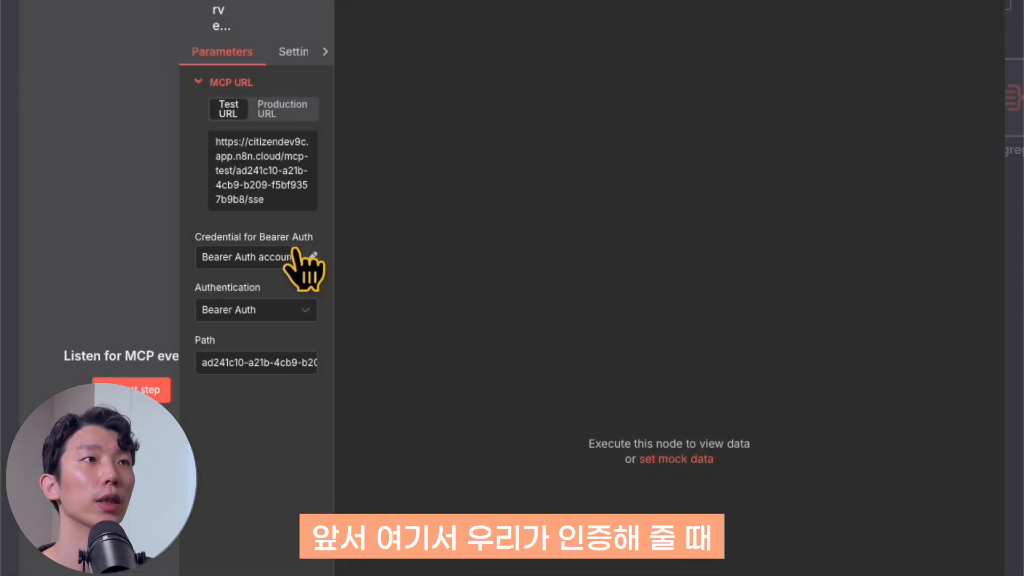
{"action": "left_click", "coordinate": [262, 257]}
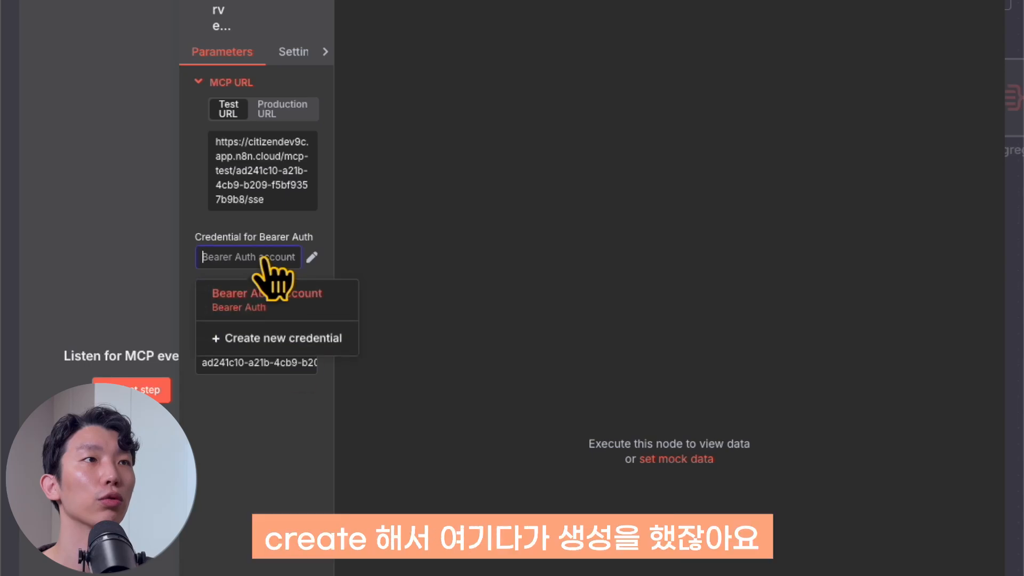
{"action": "left_click", "coordinate": [277, 338]}
{"action": "left_click", "coordinate": [403, 324]}
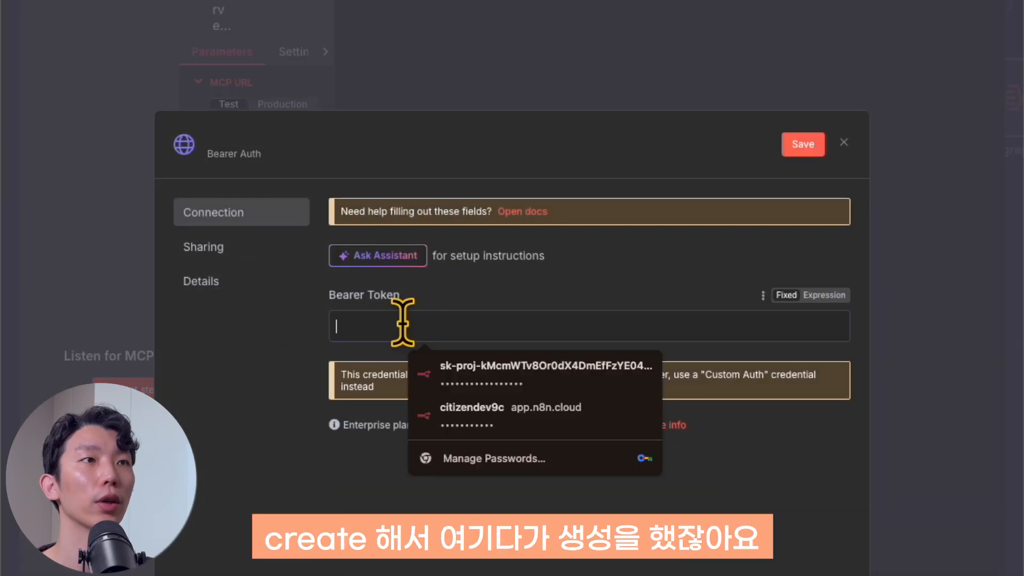
{"action": "left_click", "coordinate": [436, 328]}
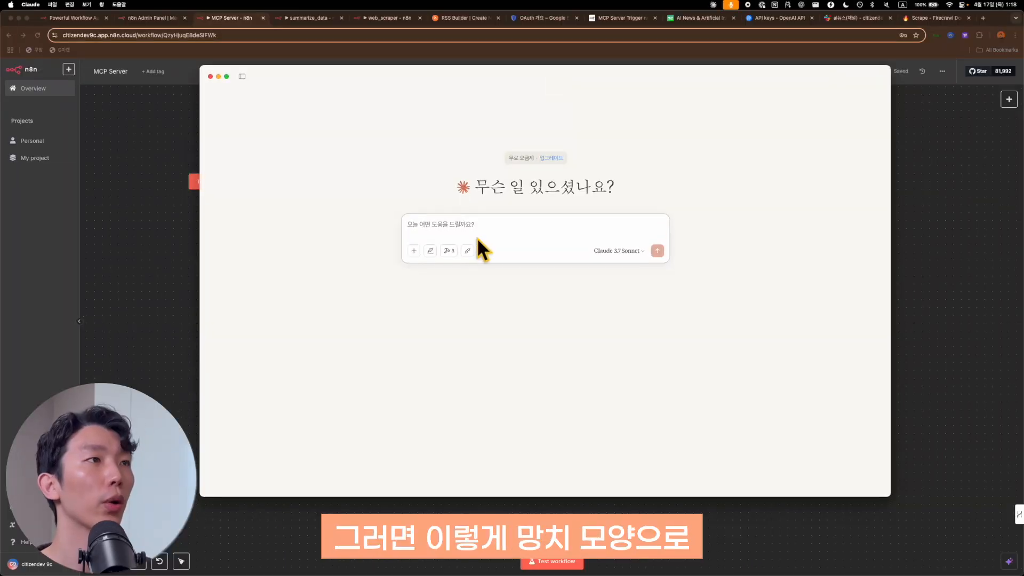
- Make the Claude Desktop window full screen and review the list of available MCP tools from the n8n server
{"action": "key", "text": "ctrl+super+f"}
{"action": "left_click", "coordinate": [415, 222]}
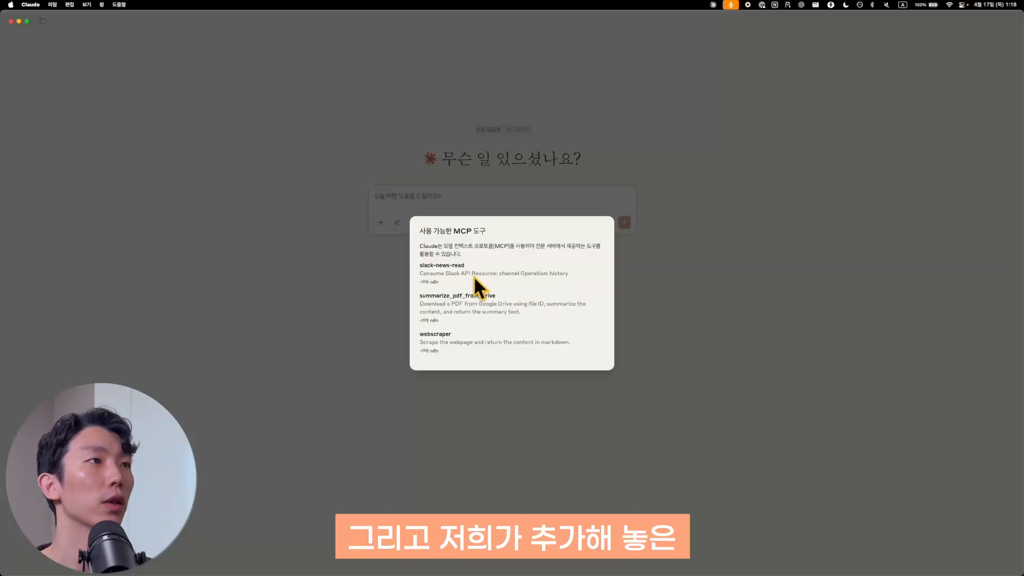
{"action": "left_click_drag", "start_coordinate": [483, 257], "coordinate": [507, 342]}
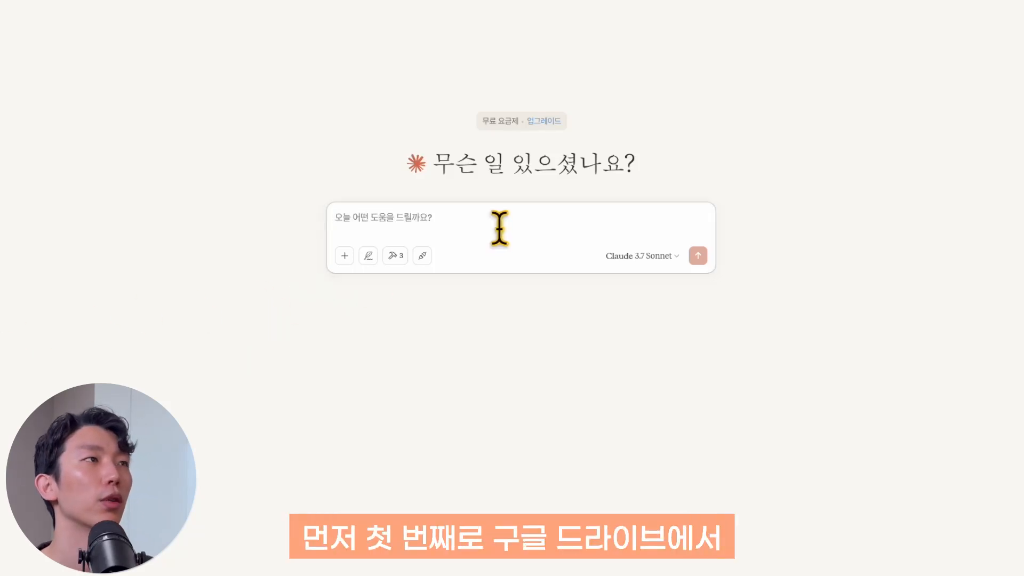
- Send Claude the prompt 구글 드라이브에서 “attention is all you need” 논문 pdf를 찾아서, 요약해서 여기 보기좋게 출력해줘
{"action": "key", "text": "ctrl+v"}
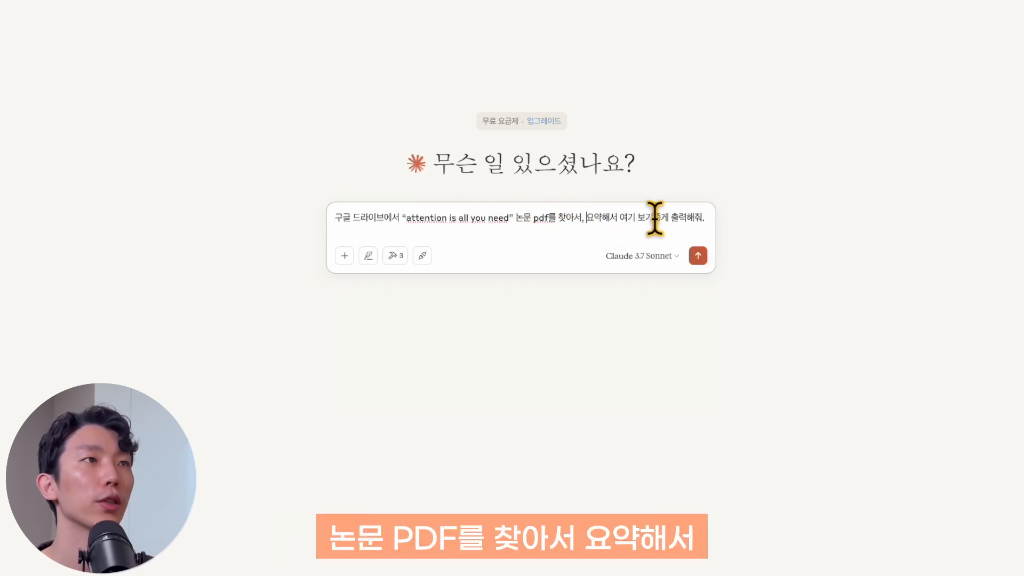
{"action": "left_click", "coordinate": [697, 255]}
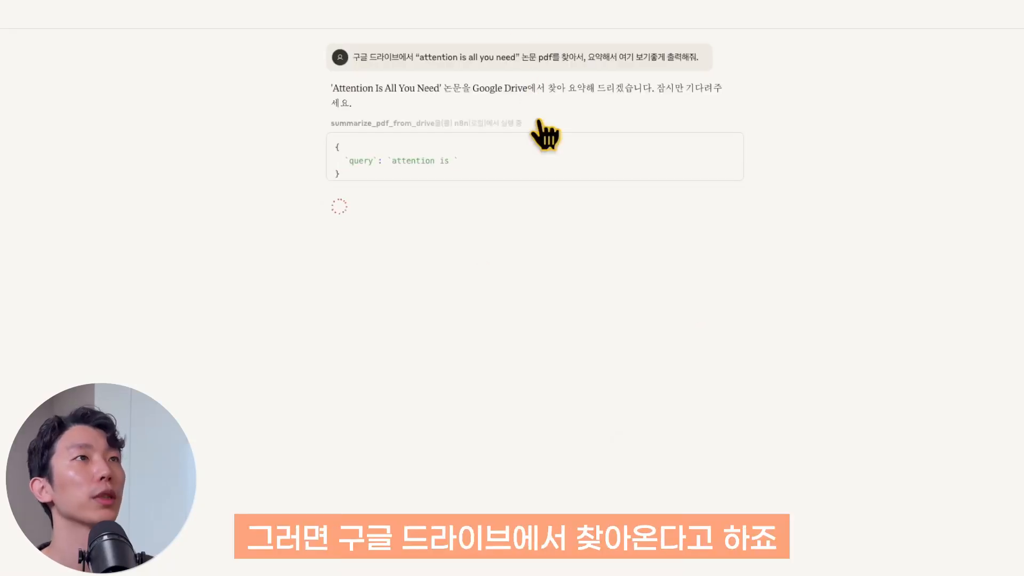